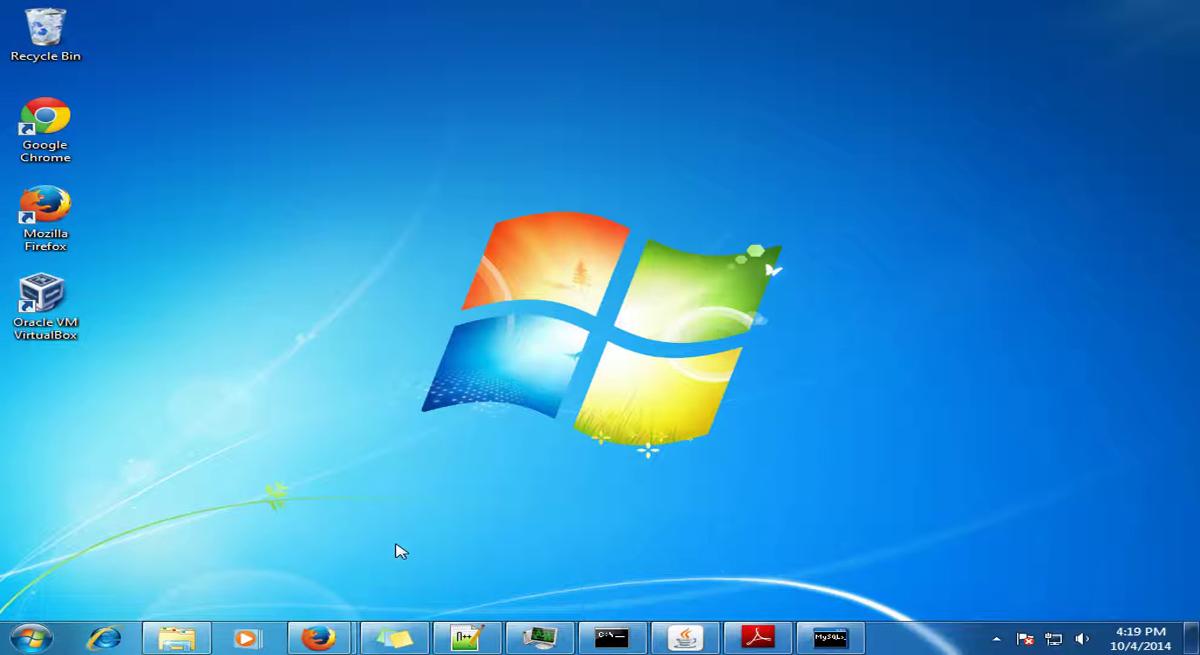
Step: Switch to Firefox and review the tutorial's script for creating the Employee table
{"action": "mouse_move", "coordinate": [319, 637]}
{"action": "left_click", "coordinate": [429, 564]}
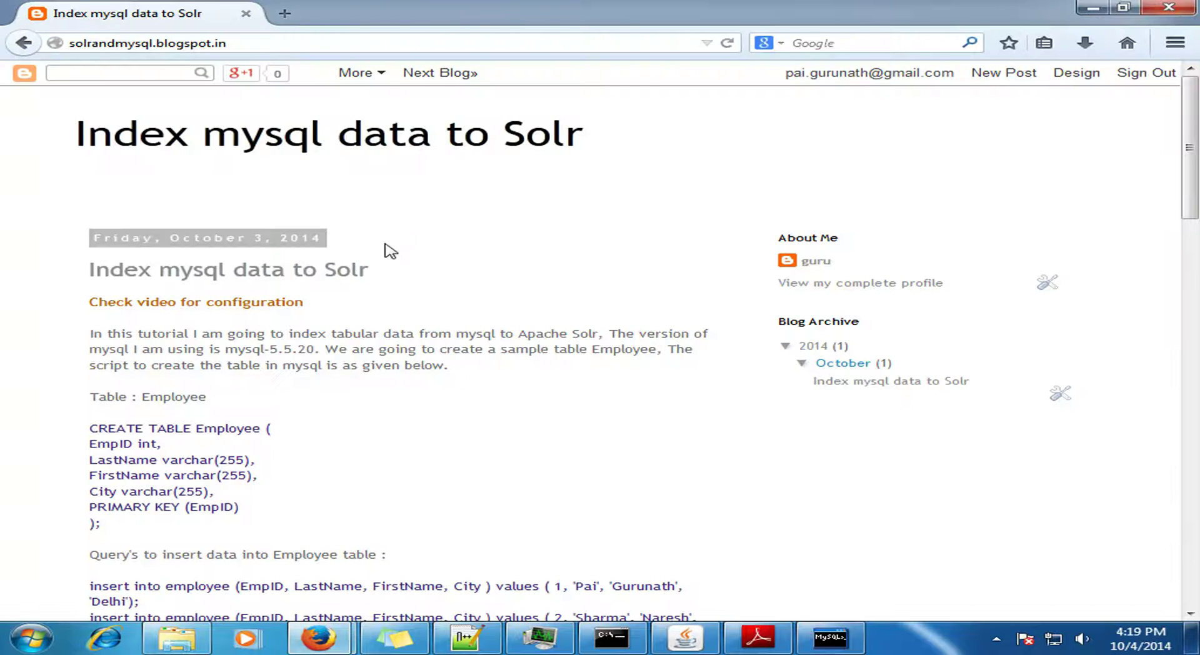
{"action": "scroll", "coordinate": [367, 351], "scroll_direction": "down", "scroll_amount": 2}
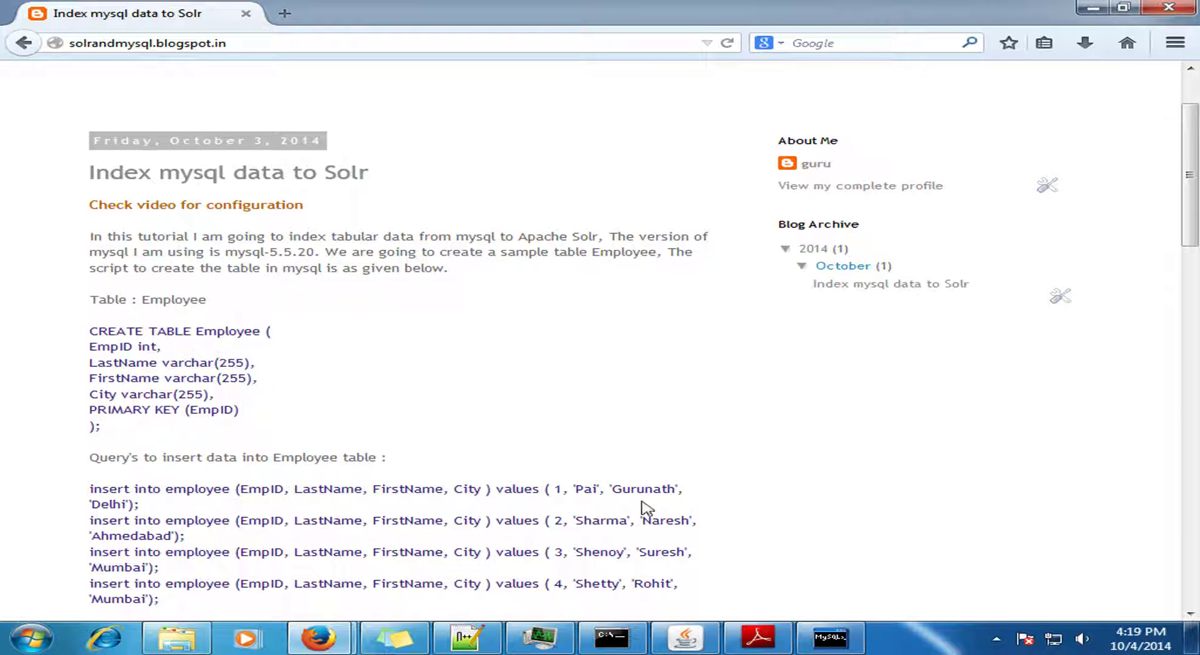
Step: Switch to the MySQL 5.5 Command Line Client and display the Employee table's structure with "describe Employee;"
{"action": "left_click", "coordinate": [819, 641]}
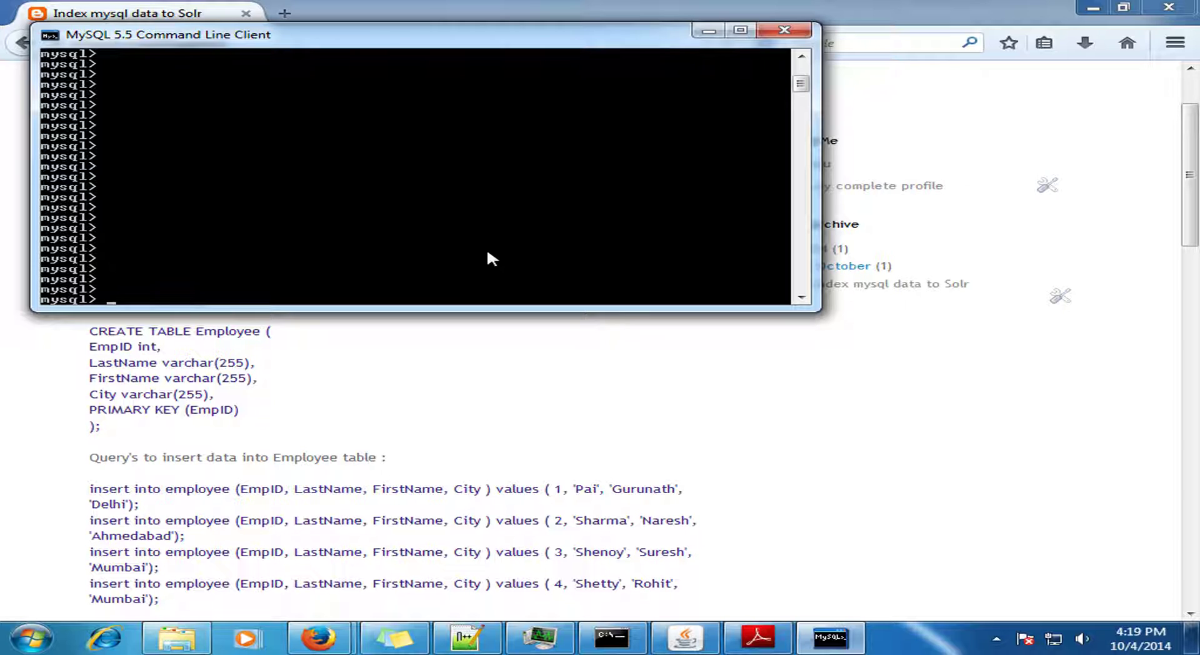
{"action": "type", "text": "describe Employee"}
{"action": "key", "text": "Return"}
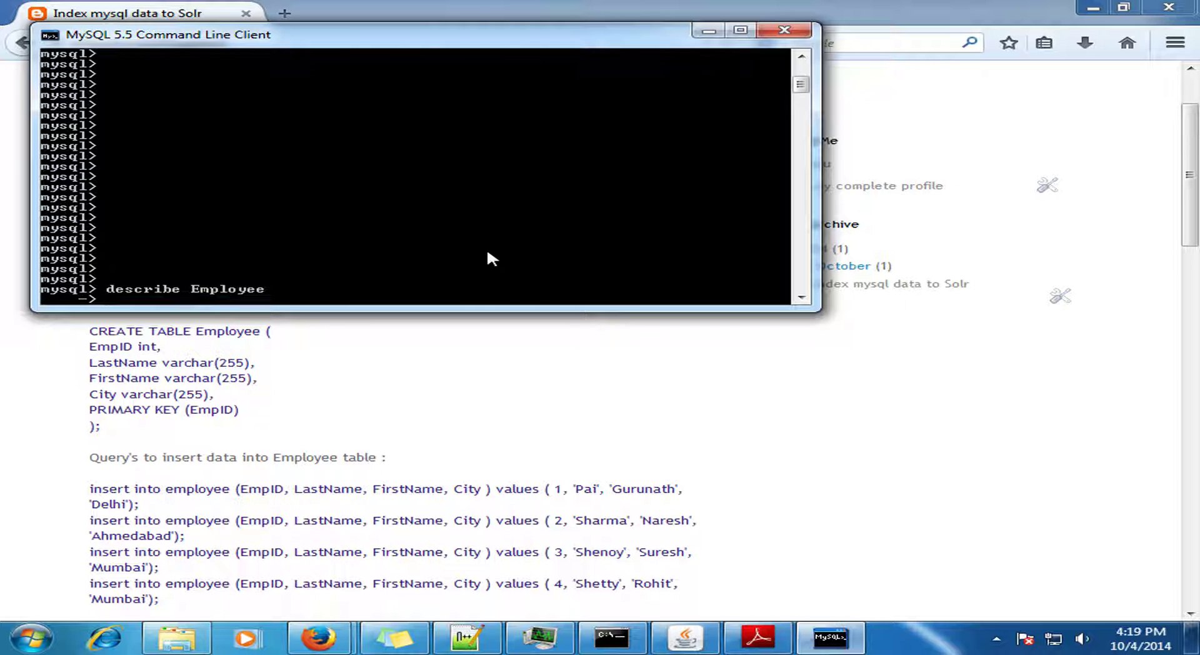
{"action": "type", "text": ";"}
{"action": "key", "text": "Return"}
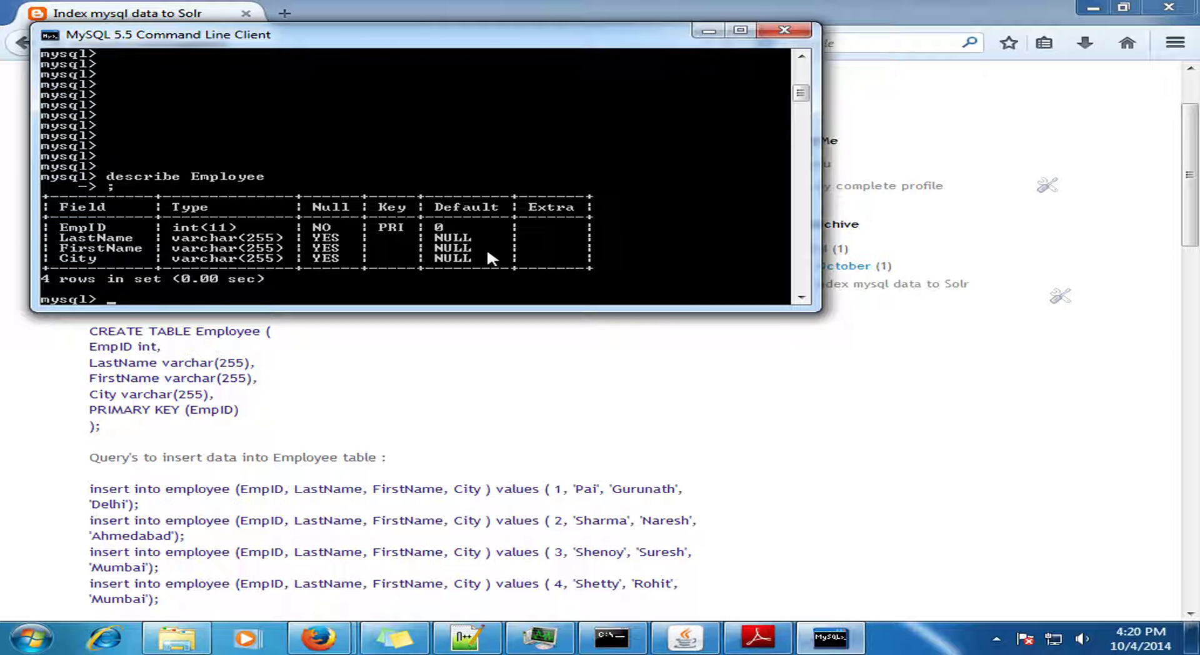
Step: Return to Firefox and review the tutorial's insert queries for the Employee table
{"action": "left_click", "coordinate": [356, 377]}
{"action": "scroll", "coordinate": [354, 378], "scroll_direction": "down", "scroll_amount": 3}
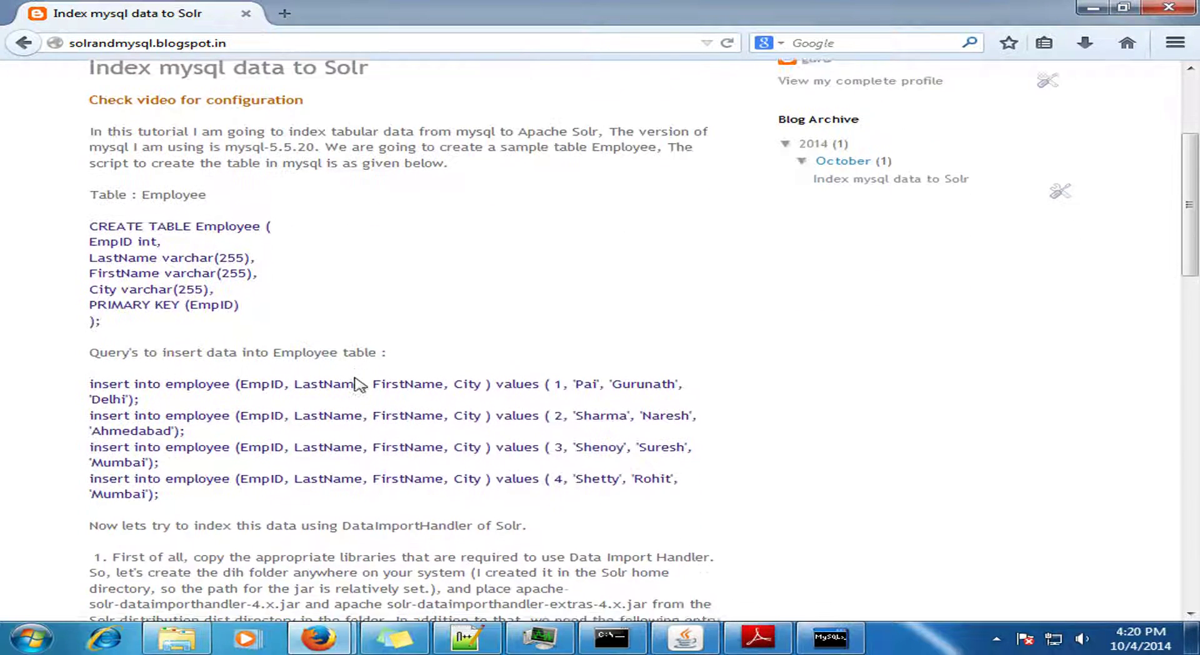
{"action": "scroll", "coordinate": [356, 384], "scroll_direction": "down", "scroll_amount": 3}
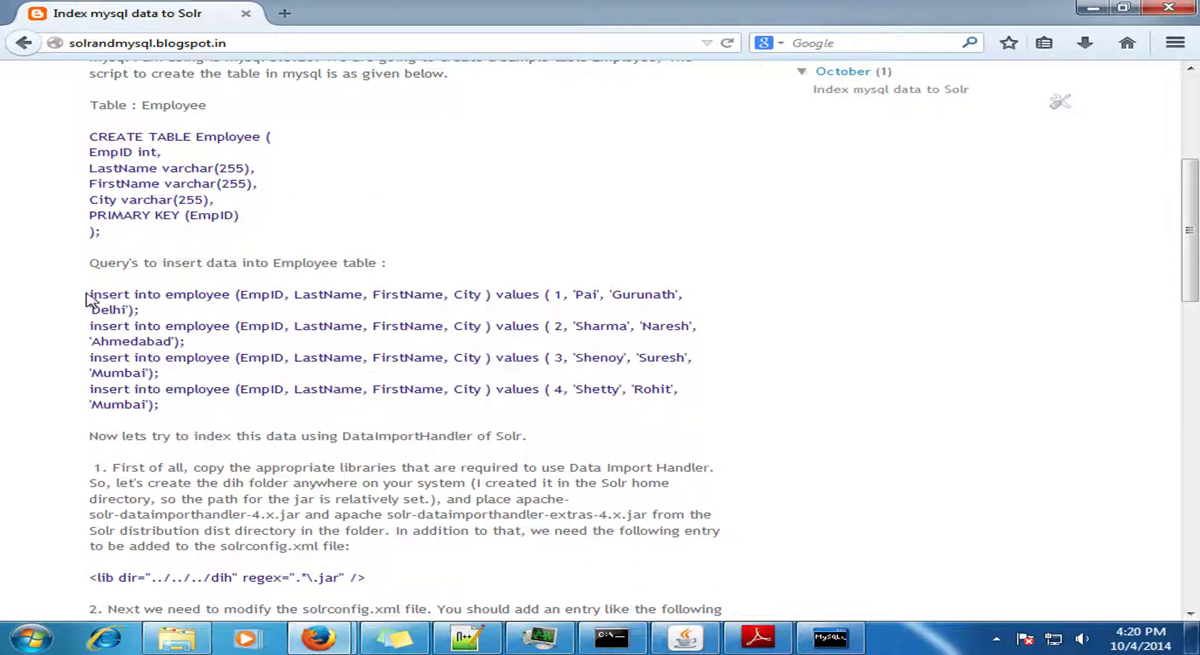
Step: Switch to the MySQL client and list all Employee records with "select * from Employee;"
{"action": "left_click", "coordinate": [831, 640]}
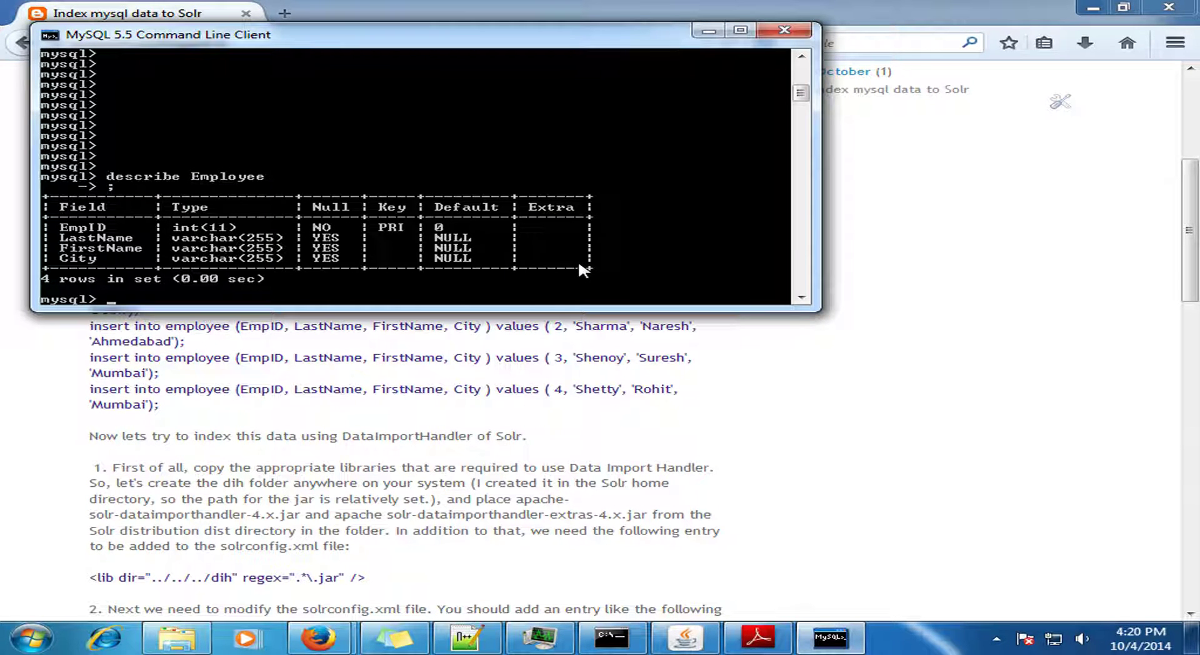
{"action": "type", "text": "select * from "}
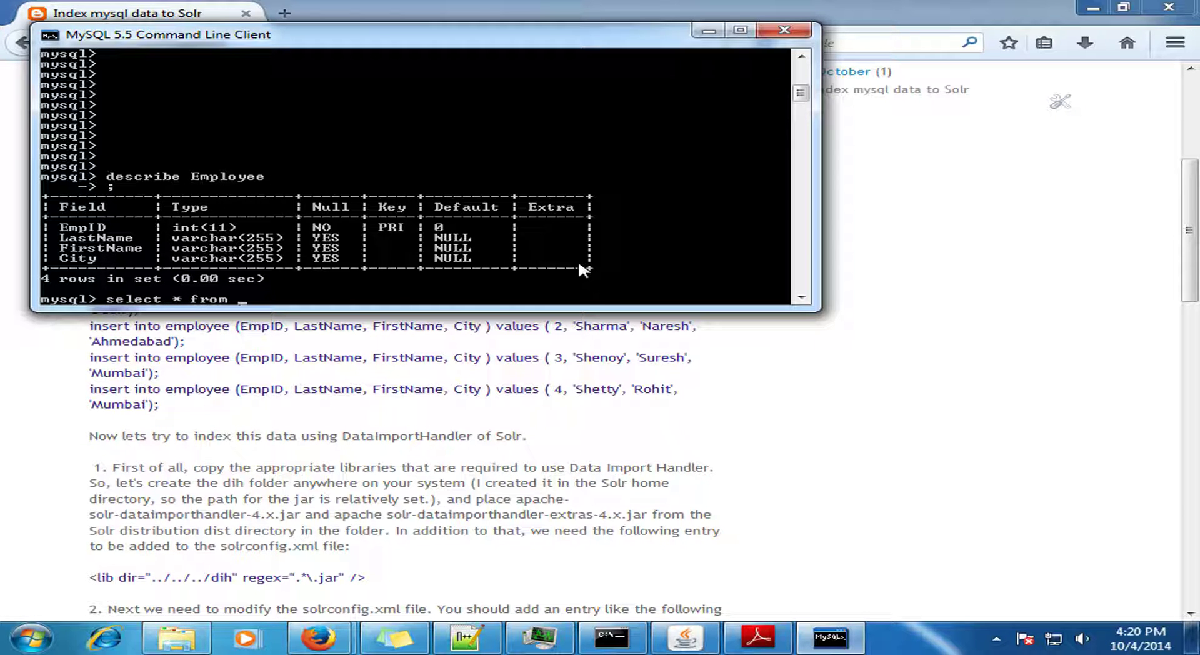
{"action": "type", "text": "Employee;"}
{"action": "key", "text": "Return"}
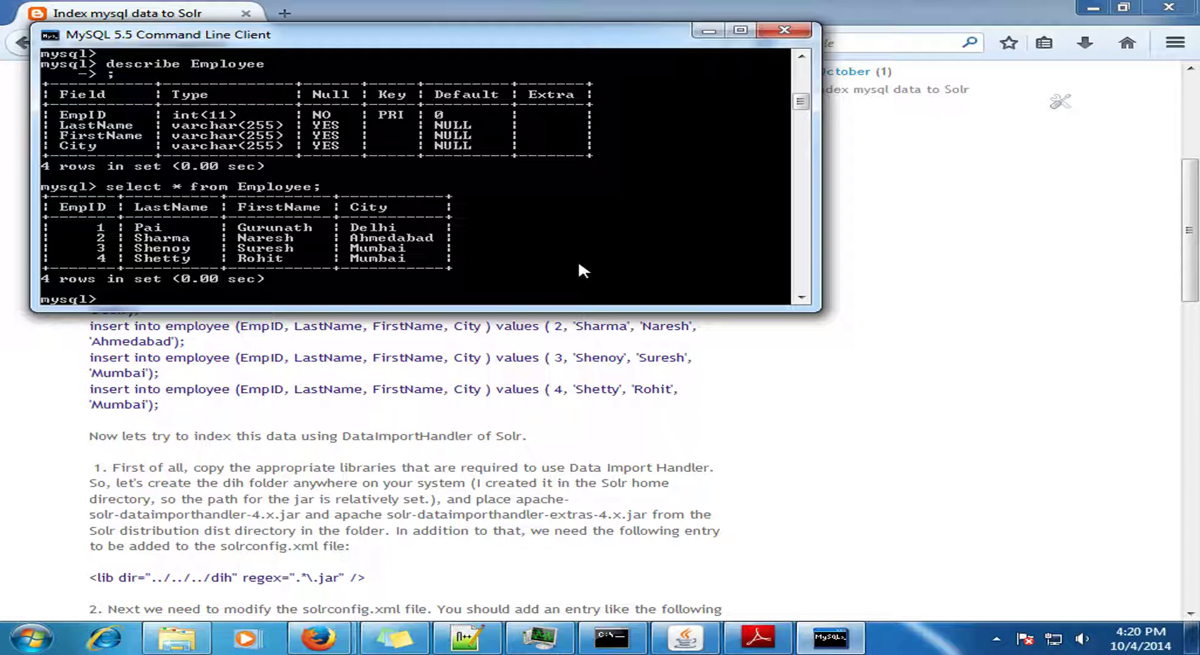
Step: Return to the tutorial in Firefox and examine the introduction to indexing with DataImportHandler
{"action": "left_click", "coordinate": [657, 413]}
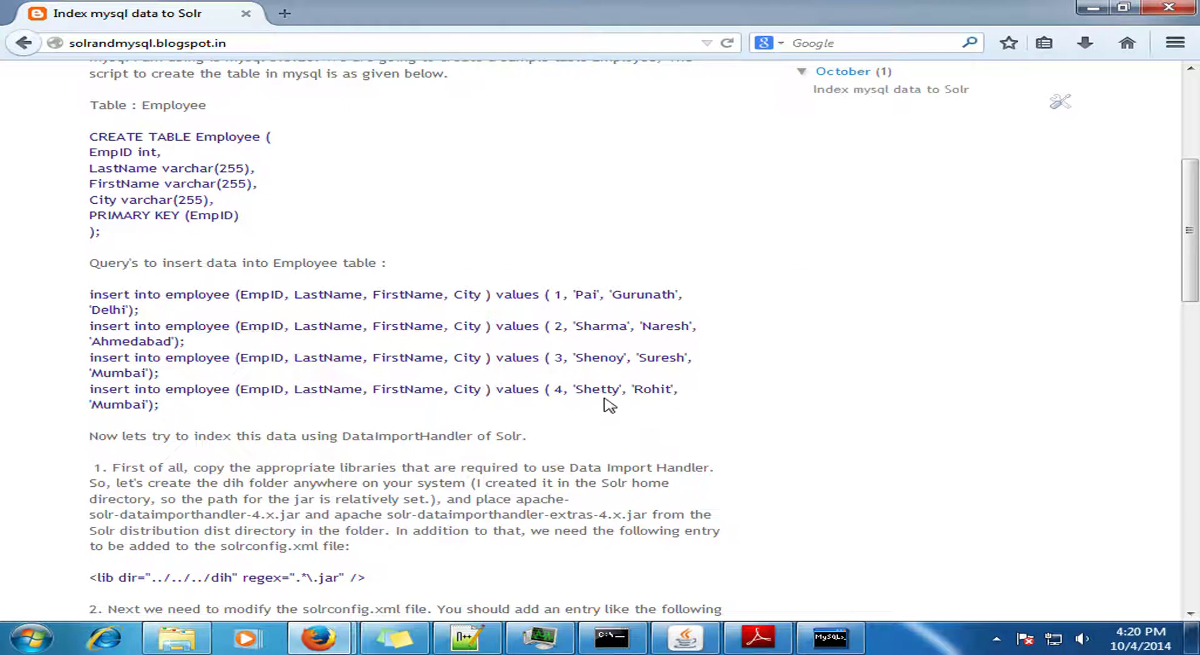
{"action": "scroll", "coordinate": [600, 384], "scroll_direction": "down", "scroll_amount": 3}
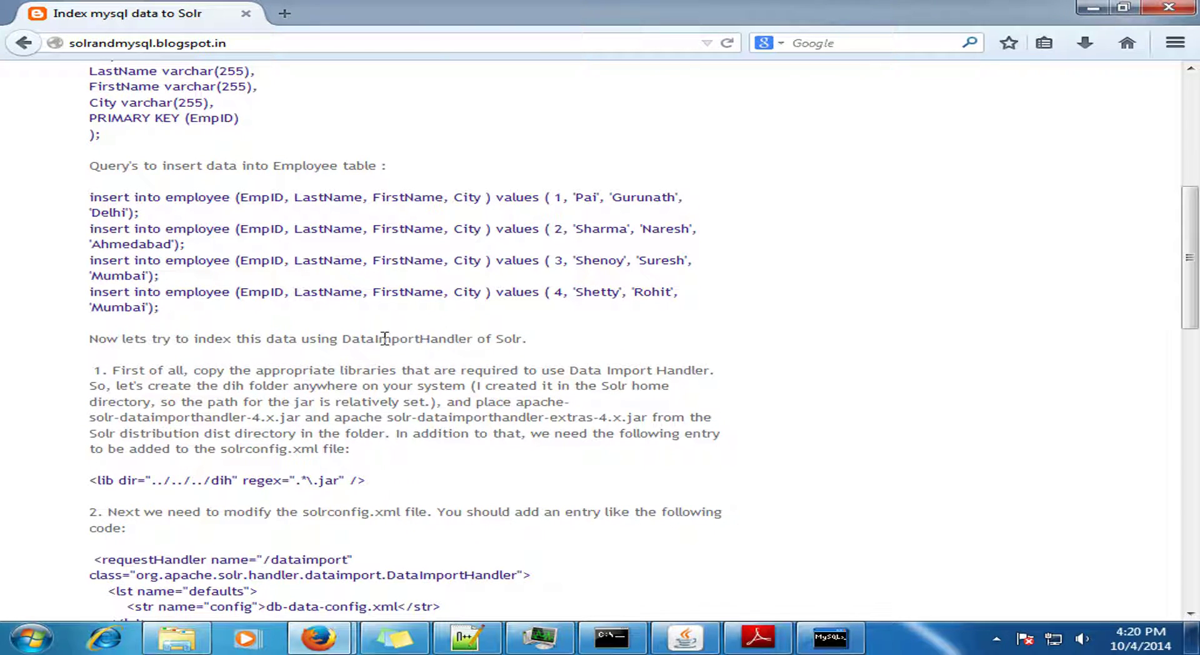
{"action": "double_click", "coordinate": [351, 341]}
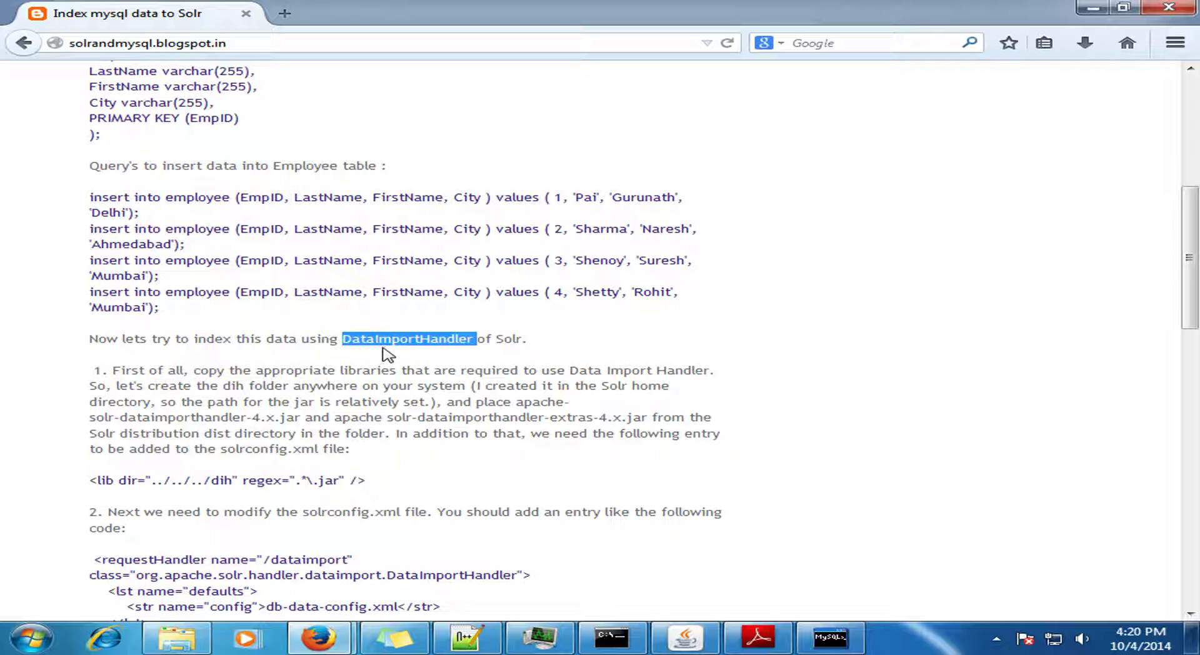
{"action": "left_click", "coordinate": [397, 389]}
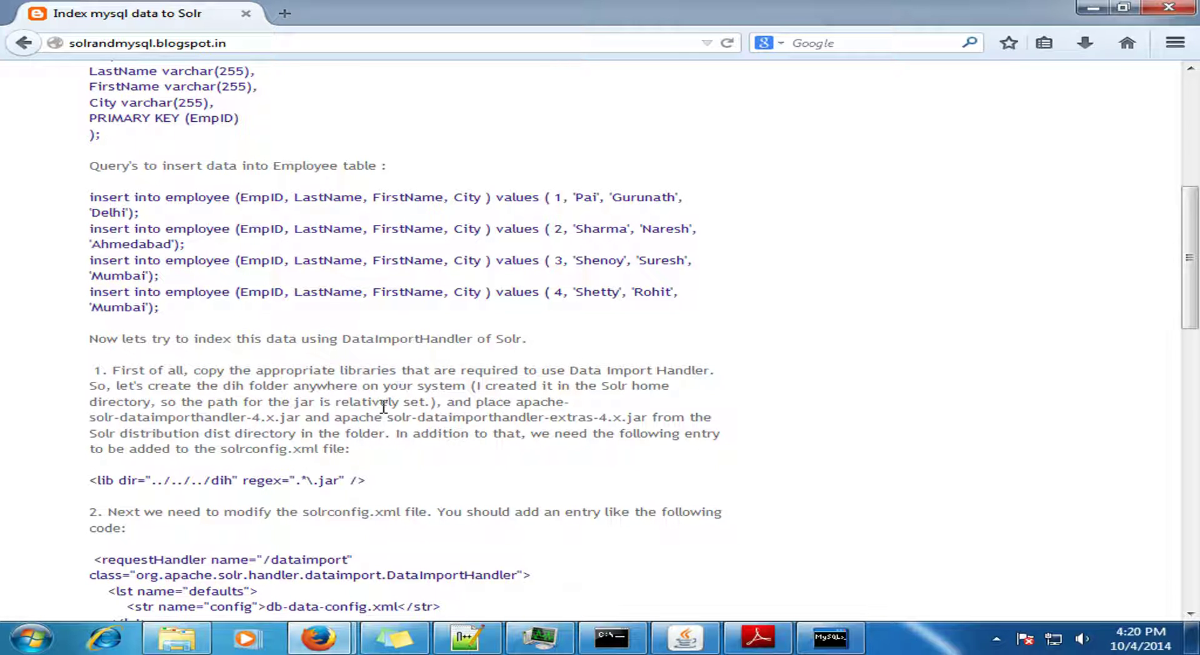
Step: Switch to Windows Explorer, open F:\softwares-install\solr-4.2.0, select the dih folder and move the window aside to uncover the tutorial
{"action": "mouse_move", "coordinate": [178, 632]}
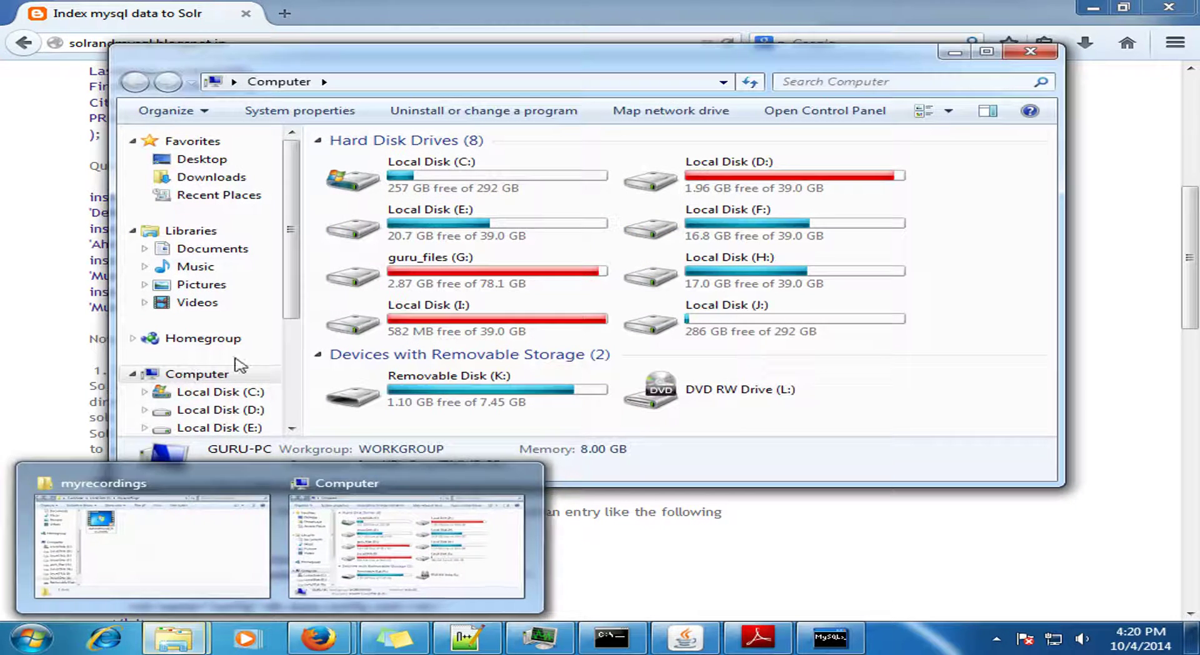
{"action": "left_click", "coordinate": [388, 531]}
{"action": "scroll", "coordinate": [301, 334], "scroll_direction": "down", "scroll_amount": 2}
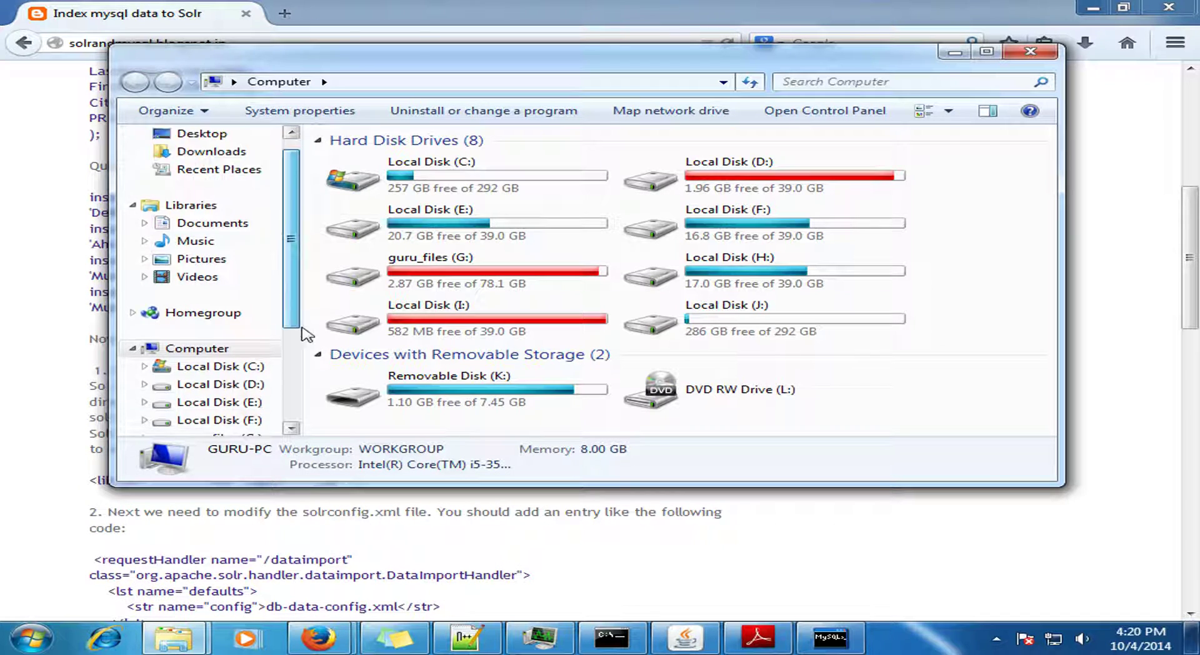
{"action": "scroll", "coordinate": [301, 334], "scroll_direction": "down", "scroll_amount": 1}
{"action": "left_click", "coordinate": [237, 276]}
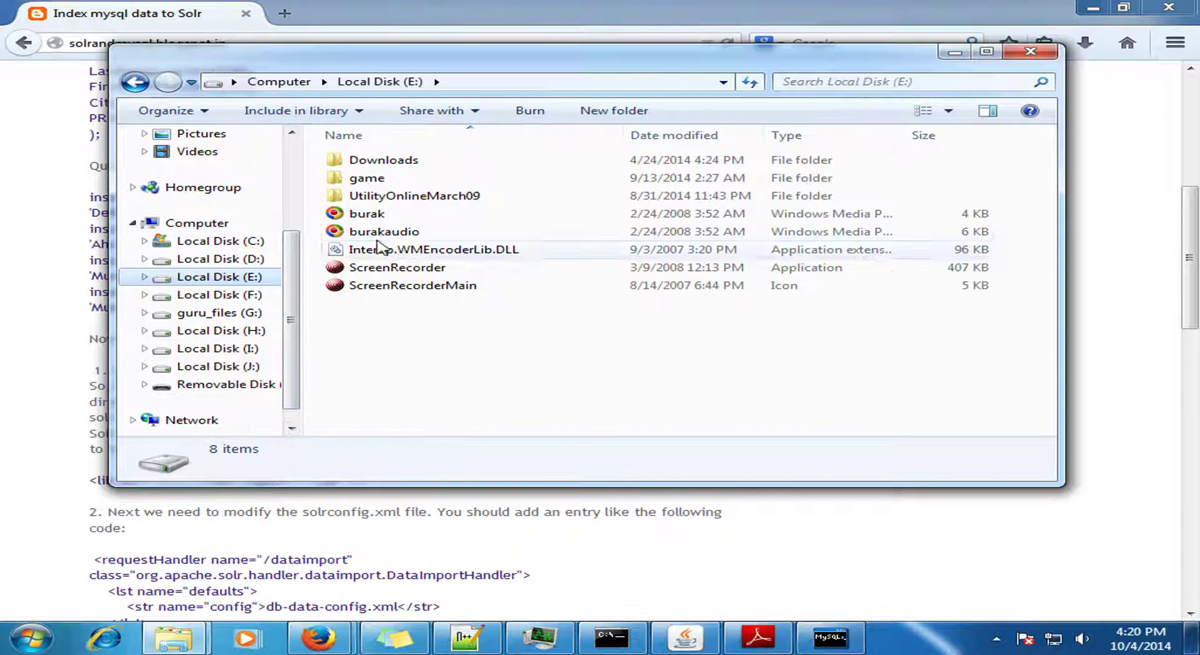
{"action": "left_click", "coordinate": [250, 294]}
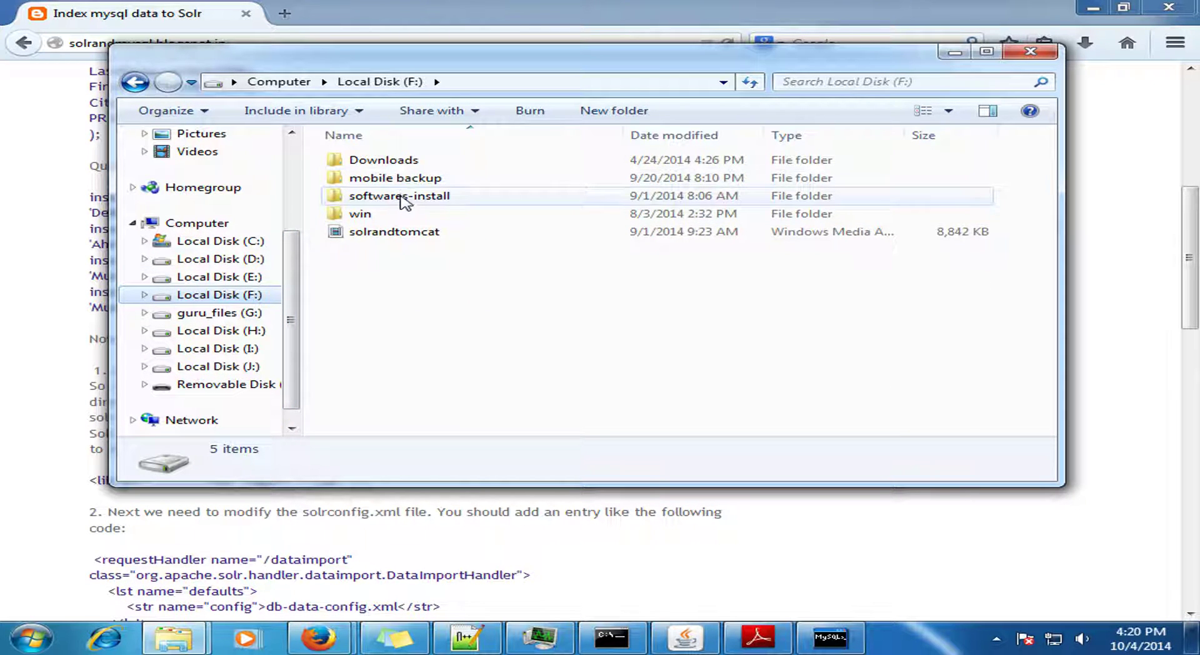
{"action": "double_click", "coordinate": [400, 196]}
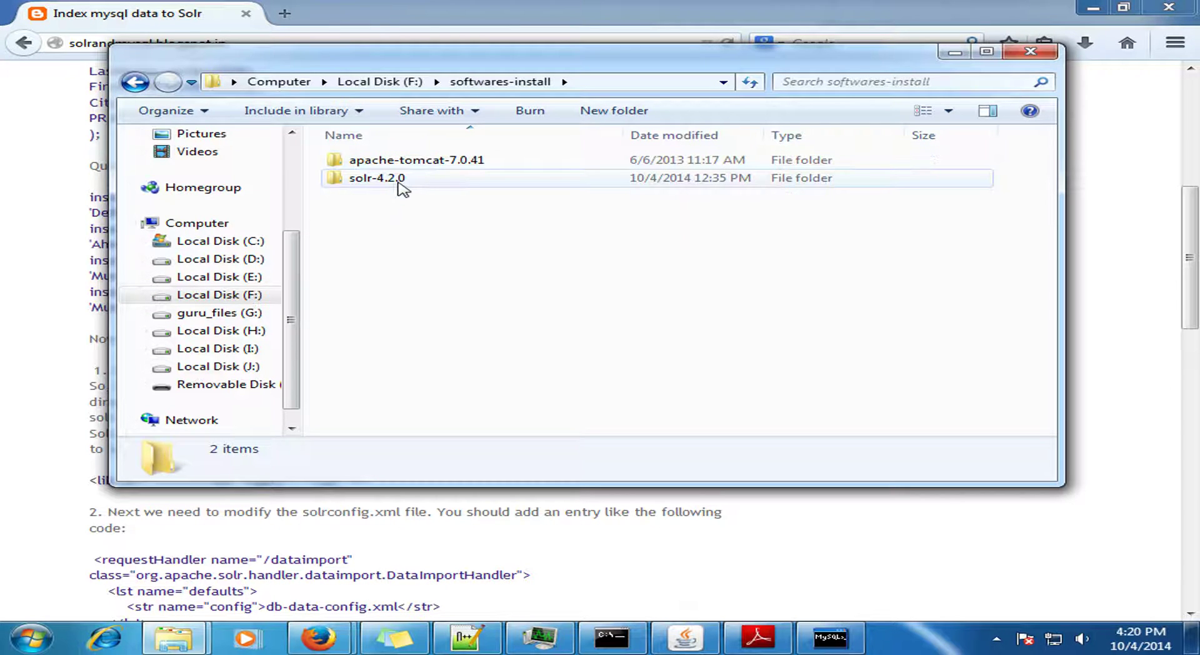
{"action": "double_click", "coordinate": [377, 178]}
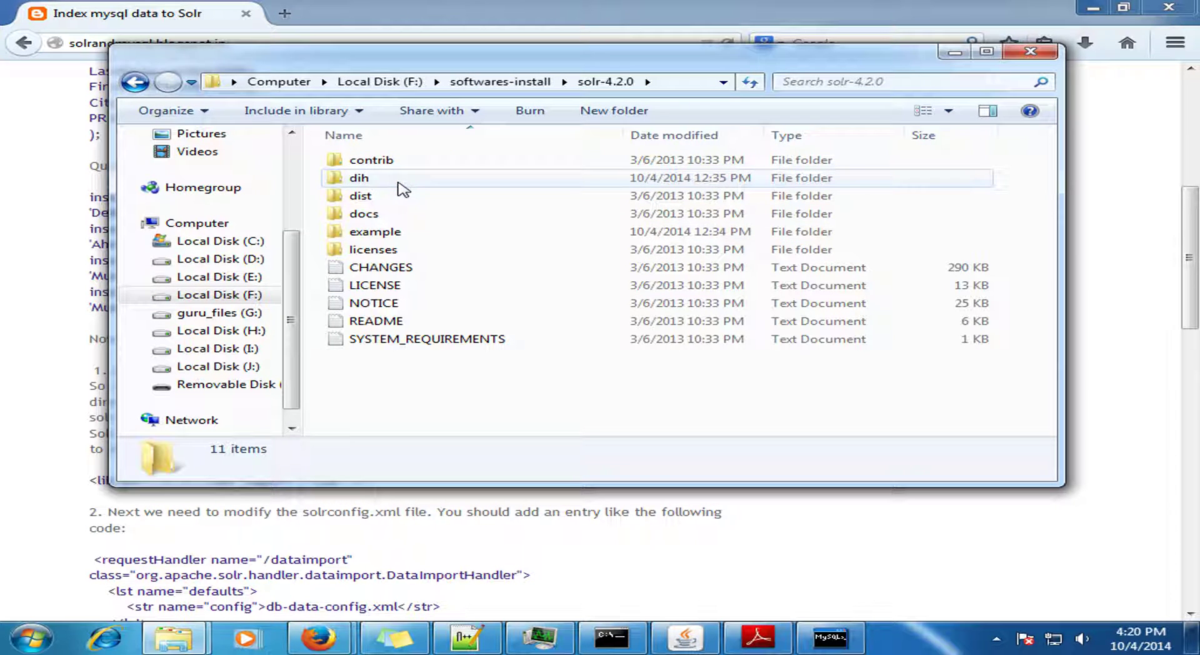
{"action": "left_click", "coordinate": [400, 187]}
{"action": "left_click_drag", "start_coordinate": [584, 62], "coordinate": [872, 113]}
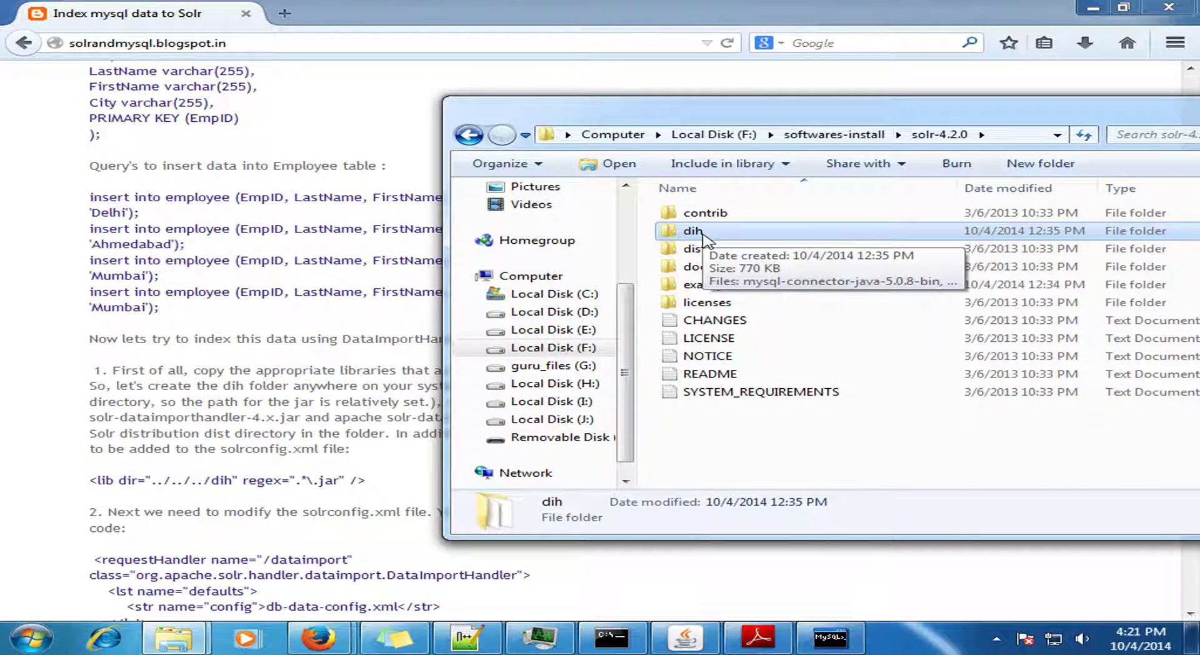
Step: Highlight the tutorial's note on where to create the dih folder, and return to the solr-4.2.0 folder in Explorer
{"action": "left_click", "coordinate": [309, 394]}
{"action": "left_click_drag", "start_coordinate": [302, 379], "coordinate": [503, 400]}
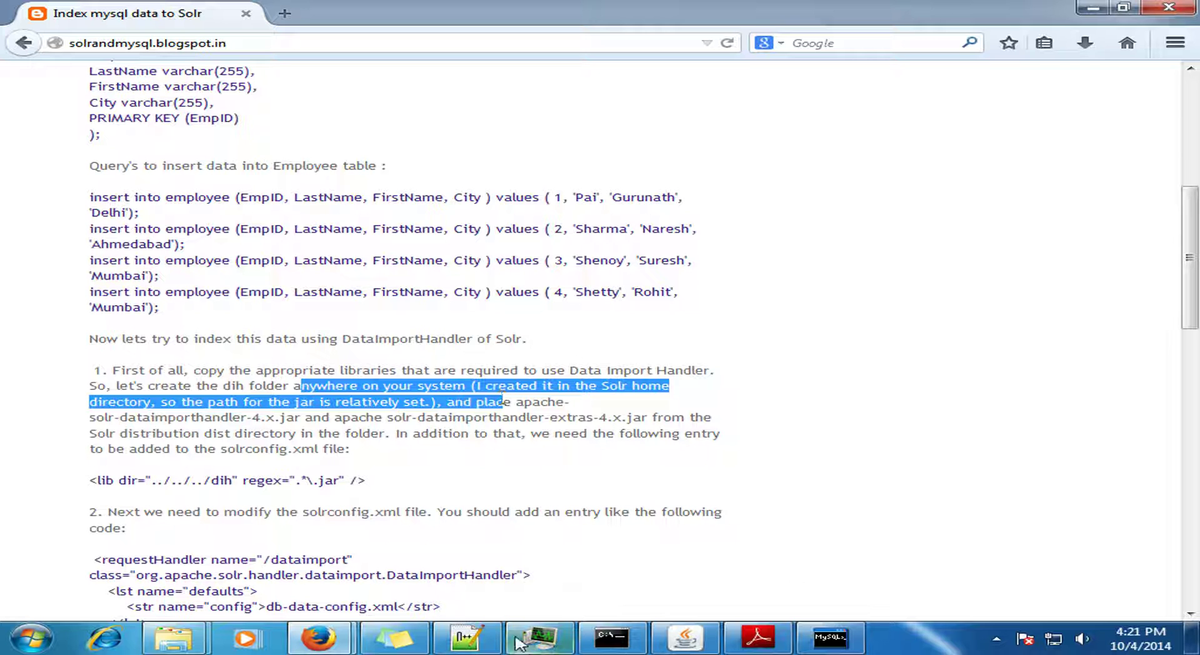
{"action": "mouse_move", "coordinate": [157, 650]}
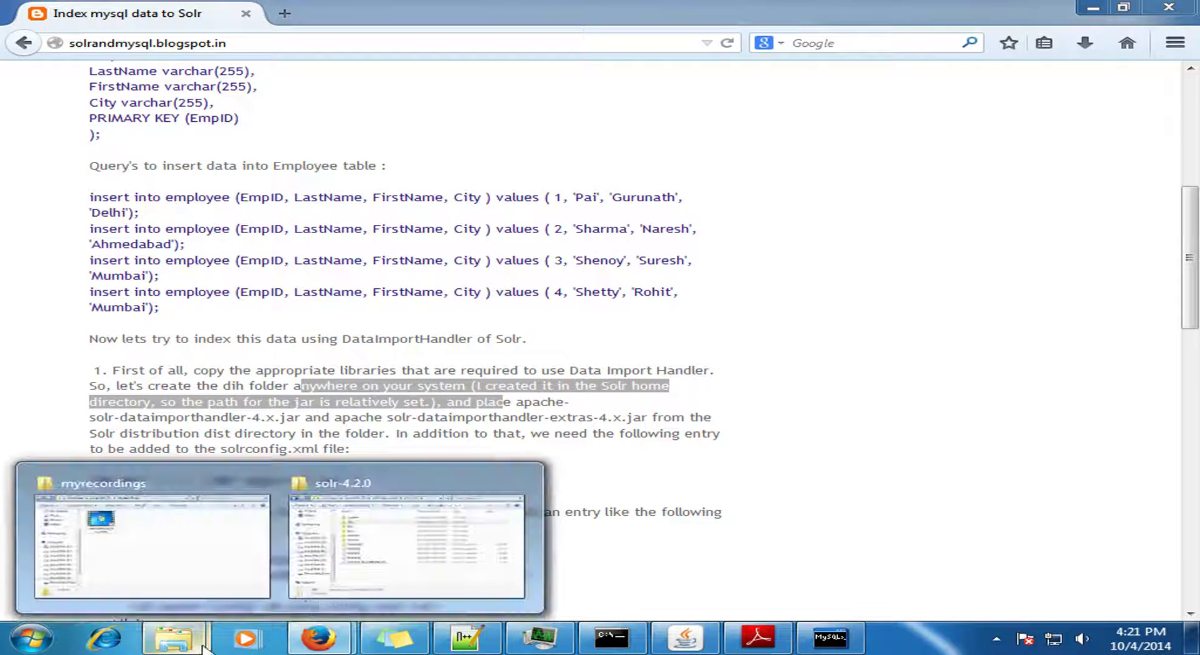
{"action": "left_click", "coordinate": [386, 571]}
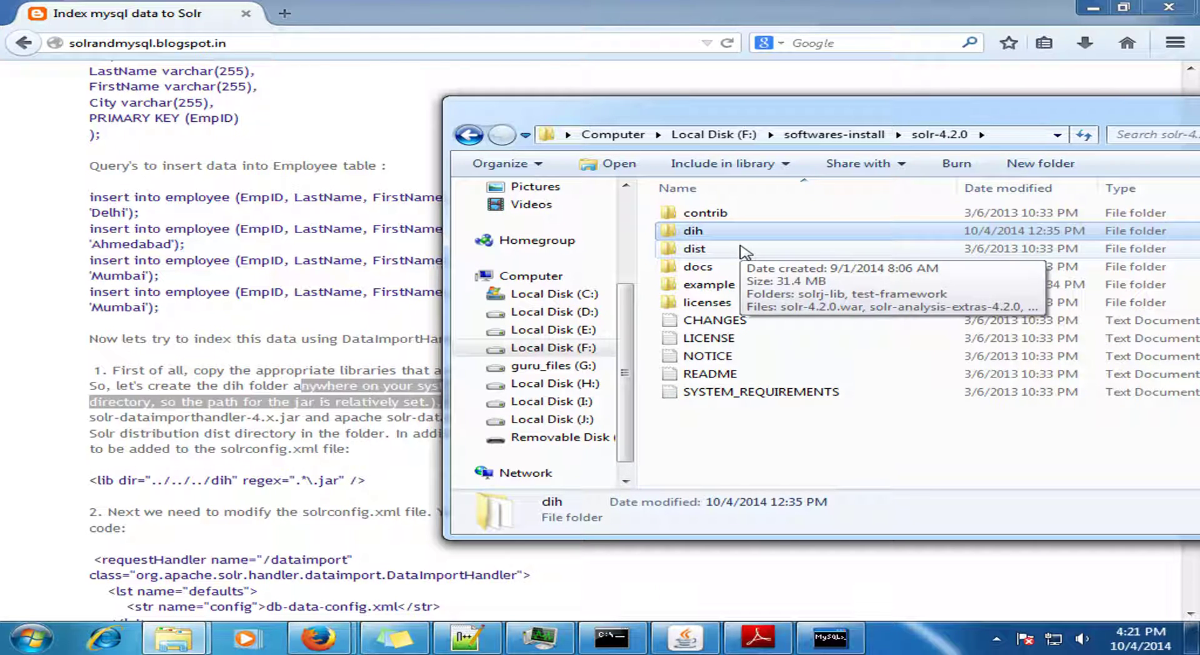
Step: Switch to Firefox and examine the names of the two dataimporthandler jars required in instruction 1
{"action": "left_click", "coordinate": [216, 420]}
{"action": "double_click", "coordinate": [216, 419]}
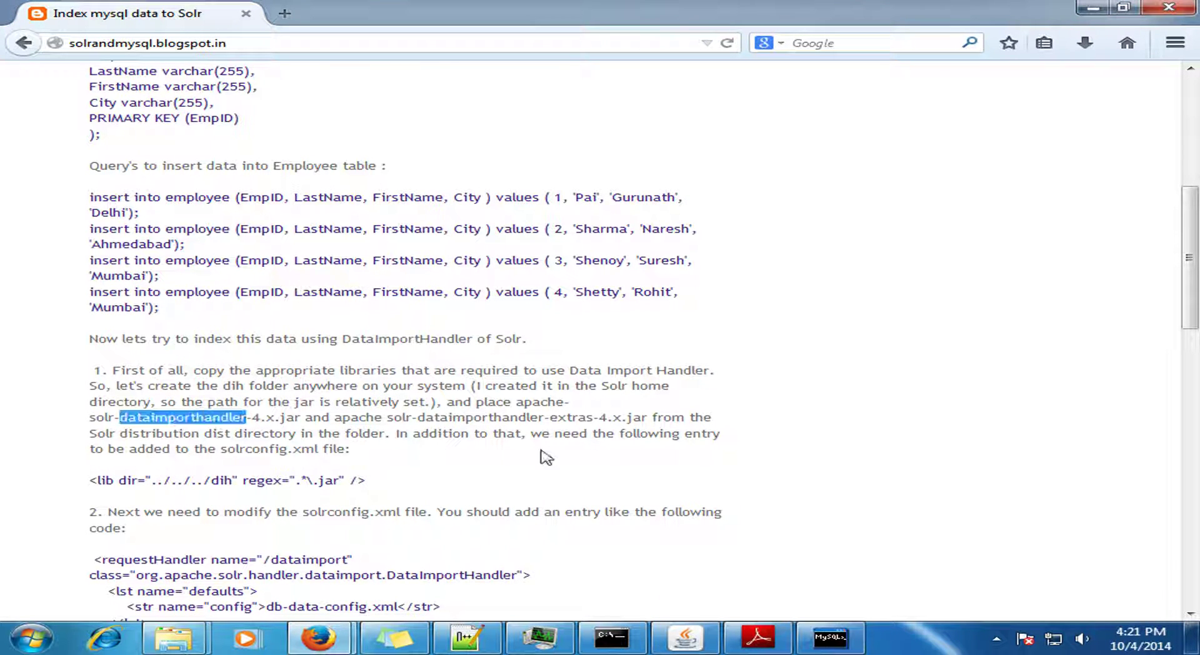
{"action": "left_click", "coordinate": [565, 417]}
{"action": "double_click", "coordinate": [565, 417]}
{"action": "left_click", "coordinate": [530, 415]}
Step: In Explorer, open the dist folder of solr-4.2.0 and locate the solr-dataimporthandler-4.2.0 and solr-dataimporthandler-extras-4.2.0 jars
{"action": "left_click", "coordinate": [190, 640]}
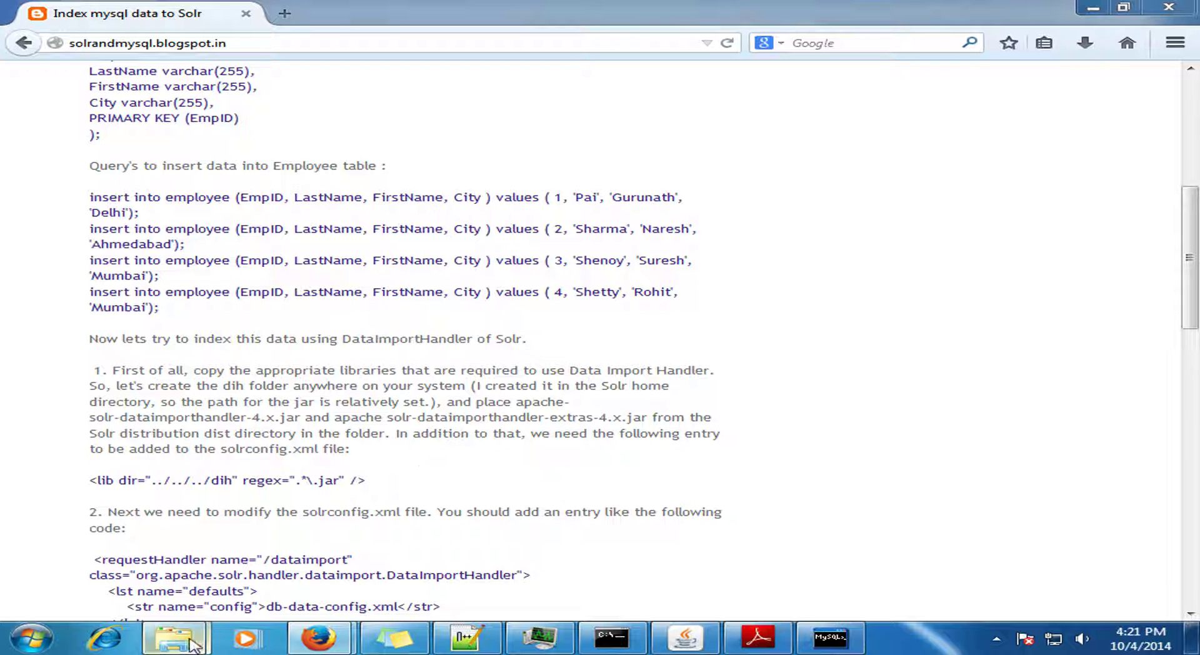
{"action": "left_click", "coordinate": [453, 562]}
{"action": "double_click", "coordinate": [693, 251]}
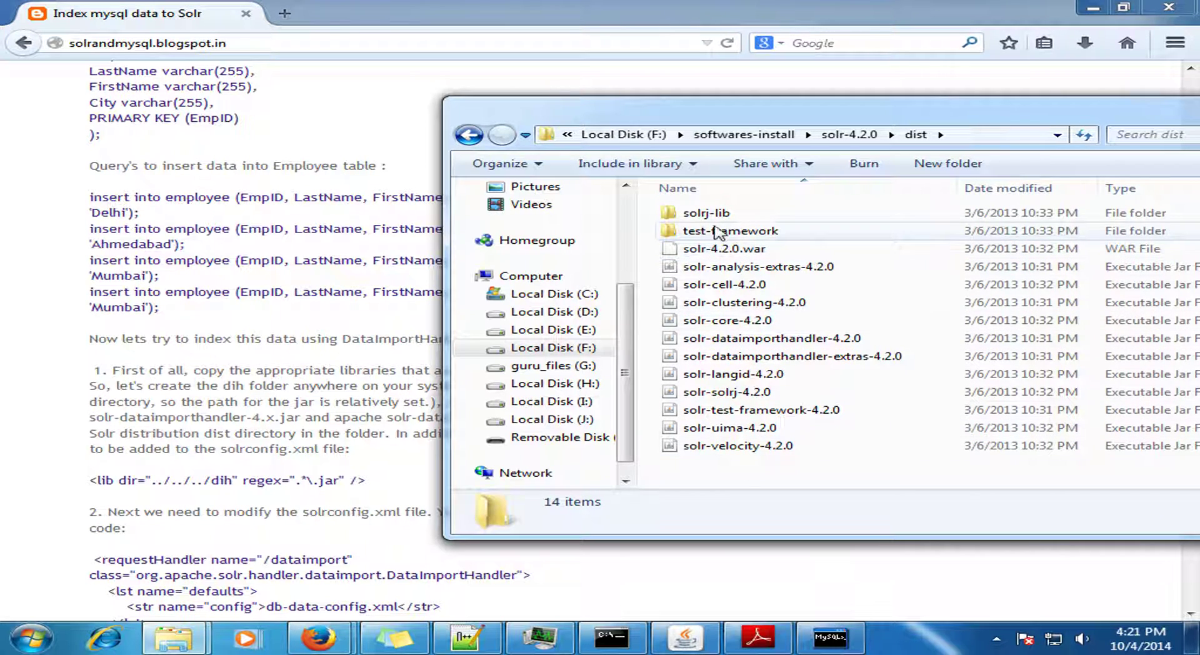
{"action": "left_click", "coordinate": [753, 356]}
{"action": "left_click", "coordinate": [757, 339]}
{"action": "left_click", "coordinate": [757, 356]}
Step: Open the dih folder of solr-4.2.0 and inspect its dataimporthandler, extras and mysql-connector-java-5.0.8-bin jars
{"action": "left_click", "coordinate": [843, 135]}
{"action": "double_click", "coordinate": [741, 234]}
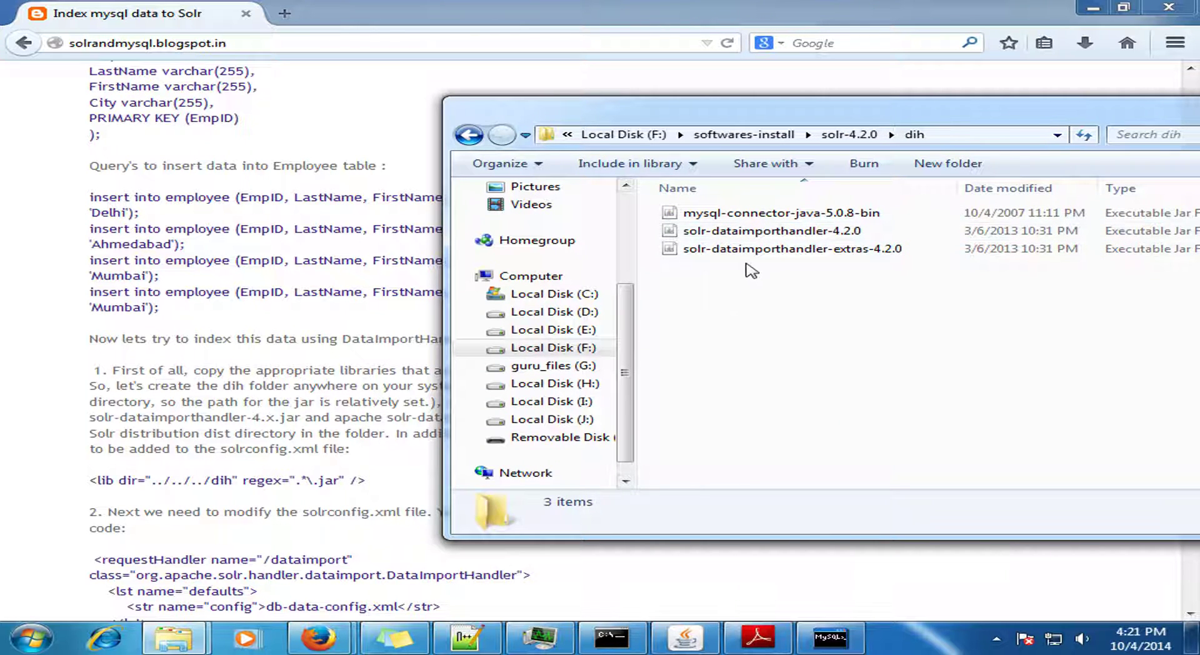
{"action": "left_click", "coordinate": [753, 232]}
{"action": "left_click", "coordinate": [757, 250]}
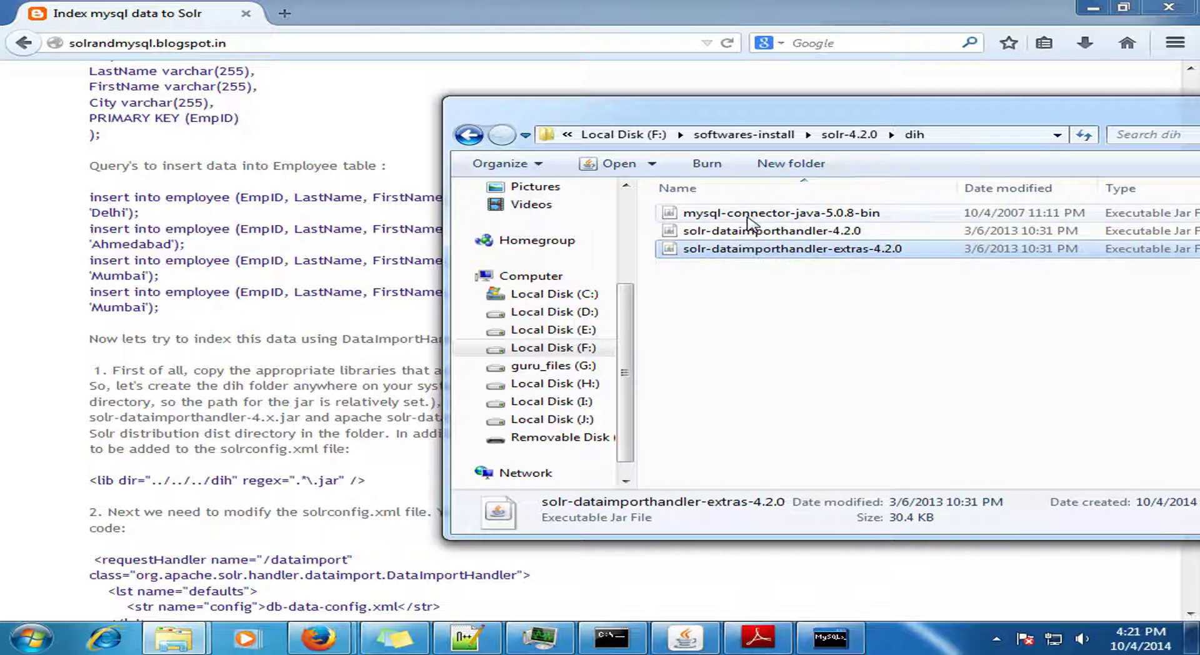
{"action": "left_click", "coordinate": [749, 216]}
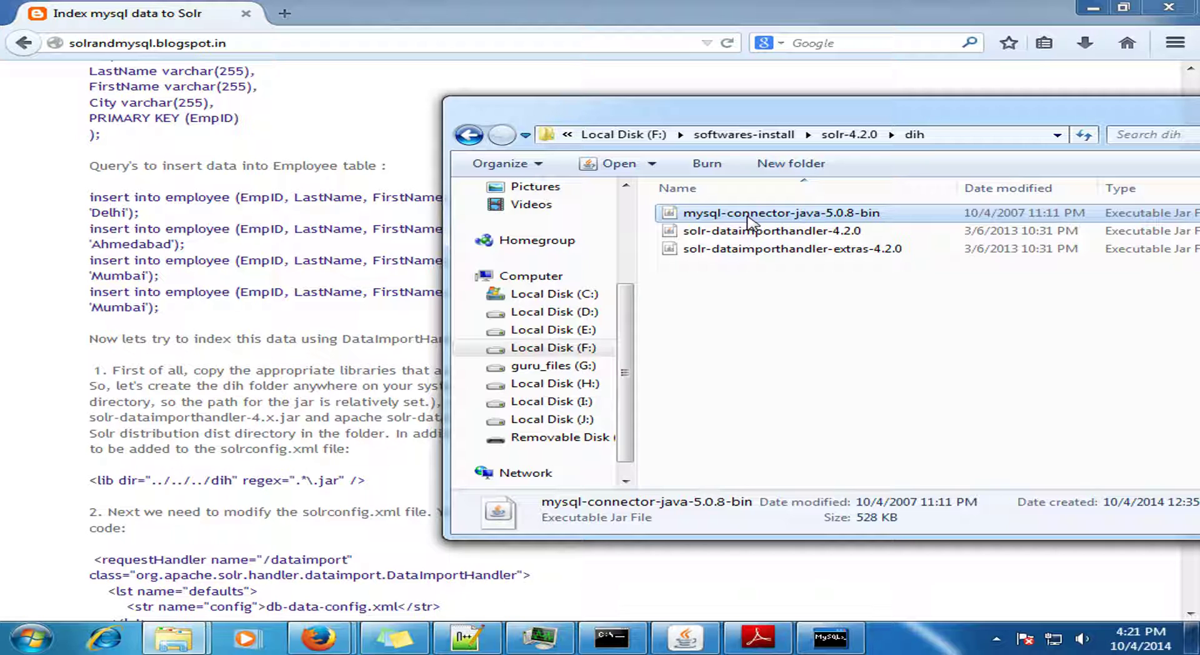
{"action": "left_click", "coordinate": [755, 235]}
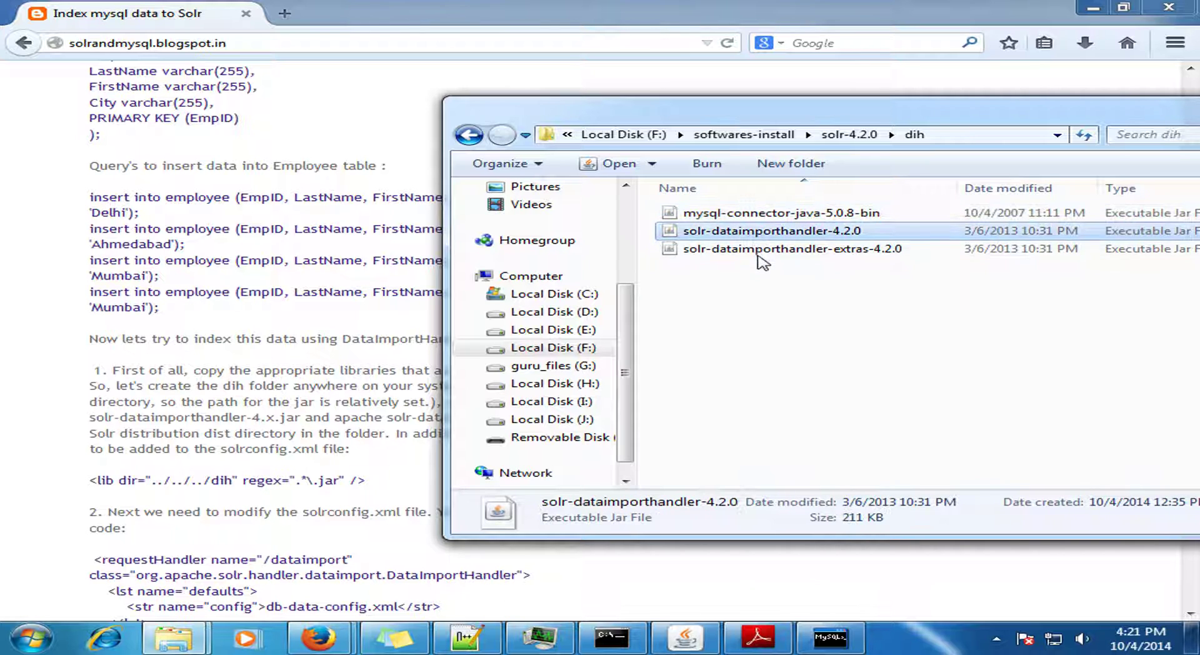
Step: Return to the dih window in Explorer, go up to the solr-4.2.0 folder, and open its example\solr subfolder
{"action": "left_click", "coordinate": [241, 435]}
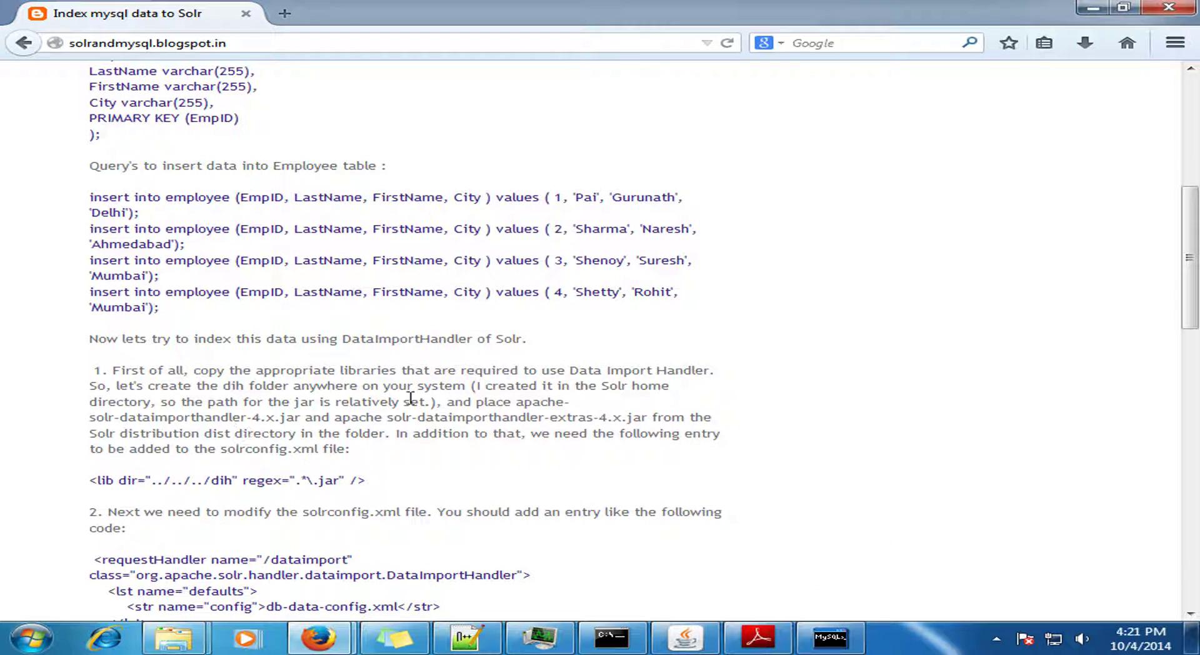
{"action": "mouse_move", "coordinate": [159, 644]}
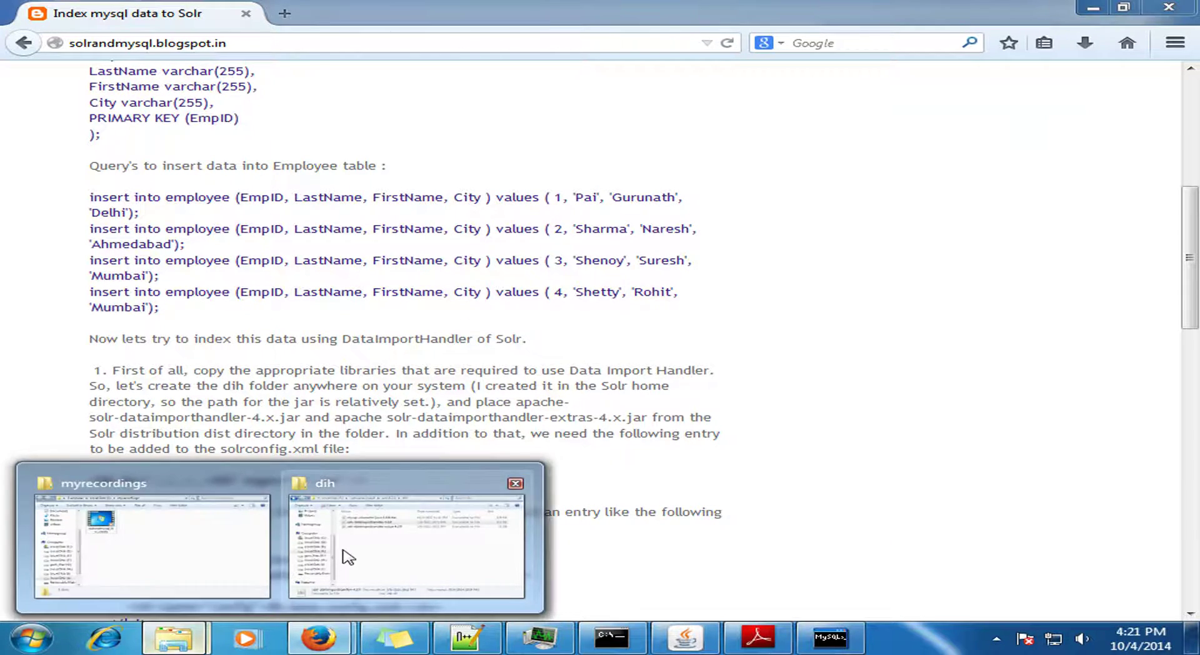
{"action": "left_click", "coordinate": [343, 557]}
{"action": "left_click", "coordinate": [715, 332]}
{"action": "key", "text": "BackSpace"}
{"action": "key", "text": "Down"}
{"action": "key", "text": "Down"}
{"action": "key", "text": "Down"}
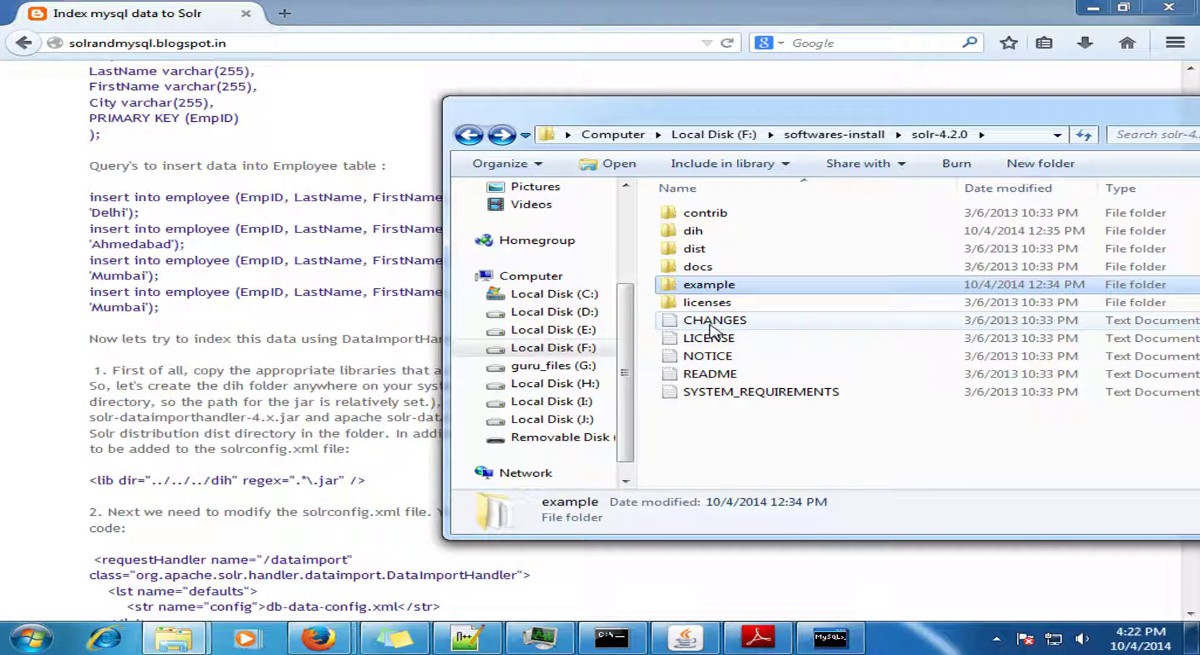
{"action": "key", "text": "Return"}
{"action": "key", "text": "Down"}
{"action": "key", "text": "Down"}
{"action": "key", "text": "Down"}
{"action": "key", "text": "Down"}
{"action": "key", "text": "Return"}
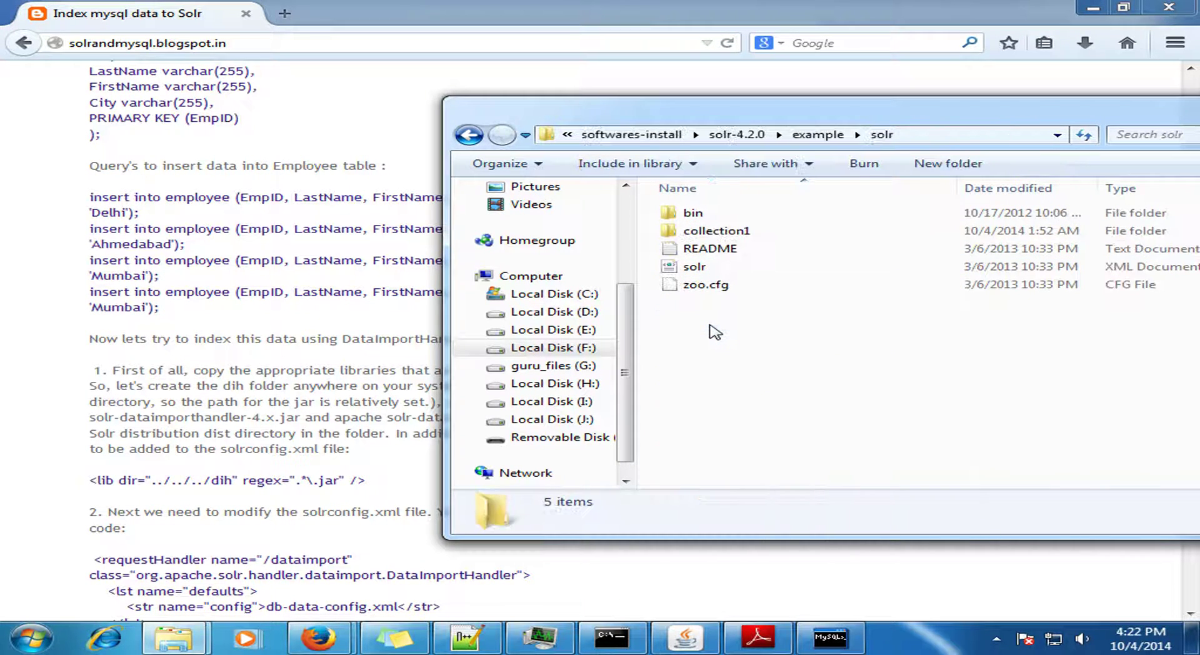
Step: Open solrconfig.xml from the collection1\conf folder in Notepad++
{"action": "key", "text": "Down"}
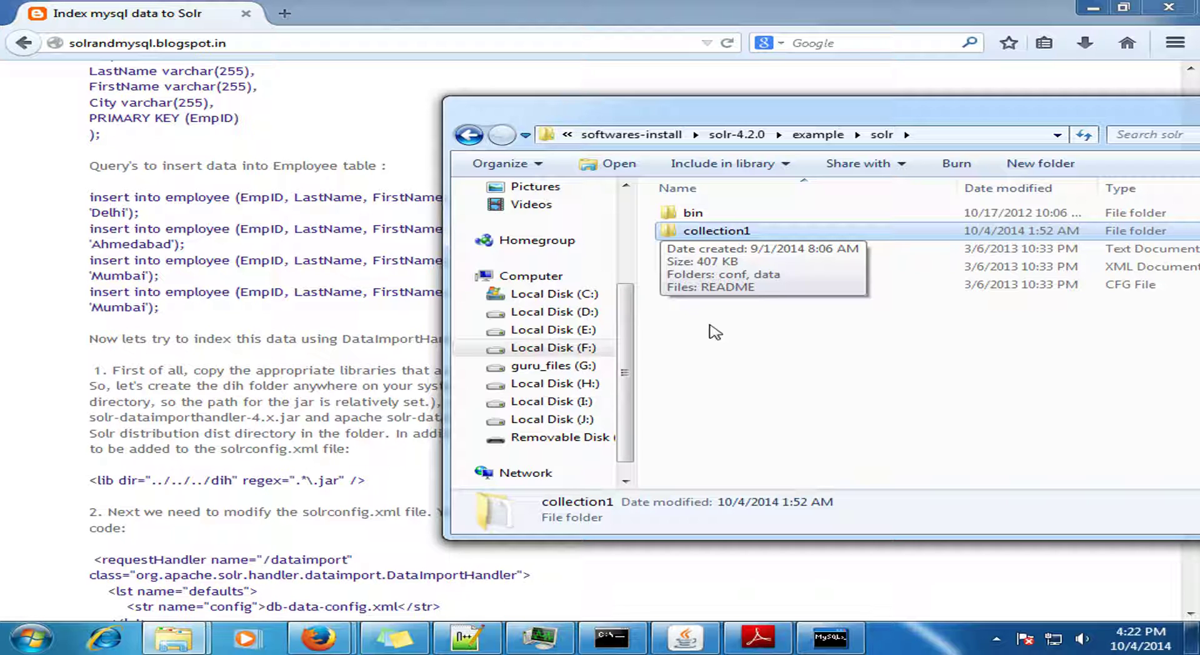
{"action": "key", "text": "Return"}
{"action": "key", "text": "Down"}
{"action": "key", "text": "Up"}
{"action": "key", "text": "Return"}
{"action": "key", "text": "Down"}
{"action": "key", "text": "Down"}
{"action": "key", "text": "Down"}
{"action": "key", "text": "Down"}
{"action": "key", "text": "Down"}
{"action": "key", "text": "Down"}
{"action": "key", "text": "Down"}
{"action": "key", "text": "Down"}
{"action": "key", "text": "Down"}
{"action": "key", "text": "Down"}
{"action": "key", "text": "Down"}
{"action": "key", "text": "Down"}
{"action": "key", "text": "Down"}
{"action": "key", "text": "Down"}
{"action": "key", "text": "Down"}
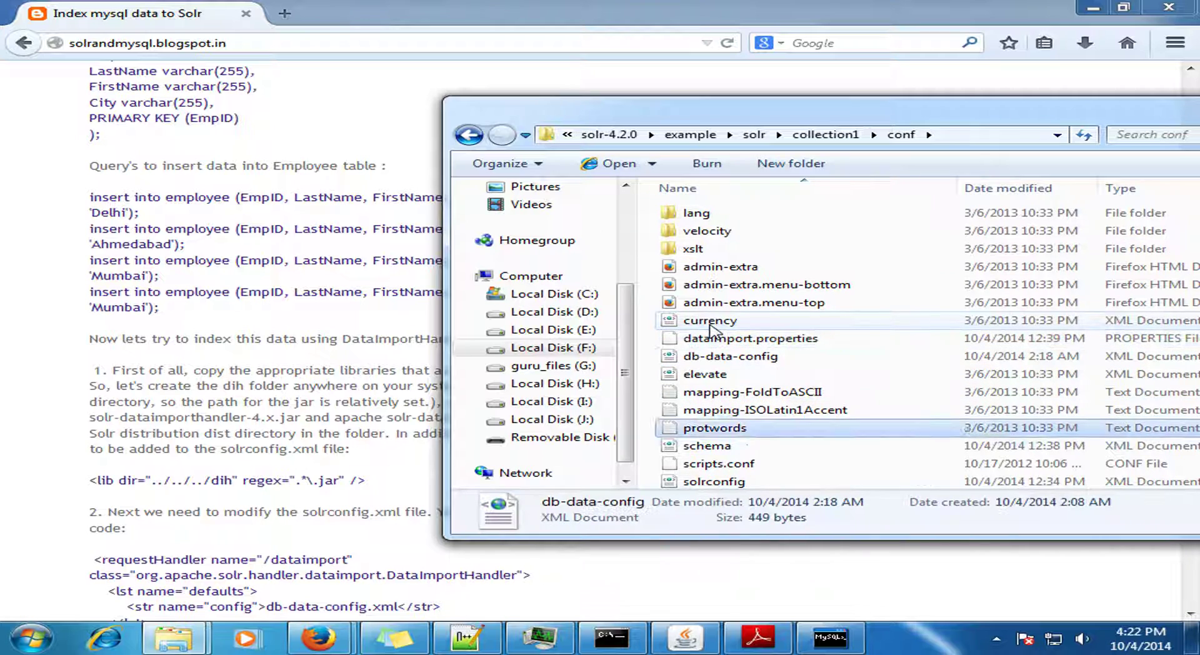
{"action": "key", "text": "shift+F10"}
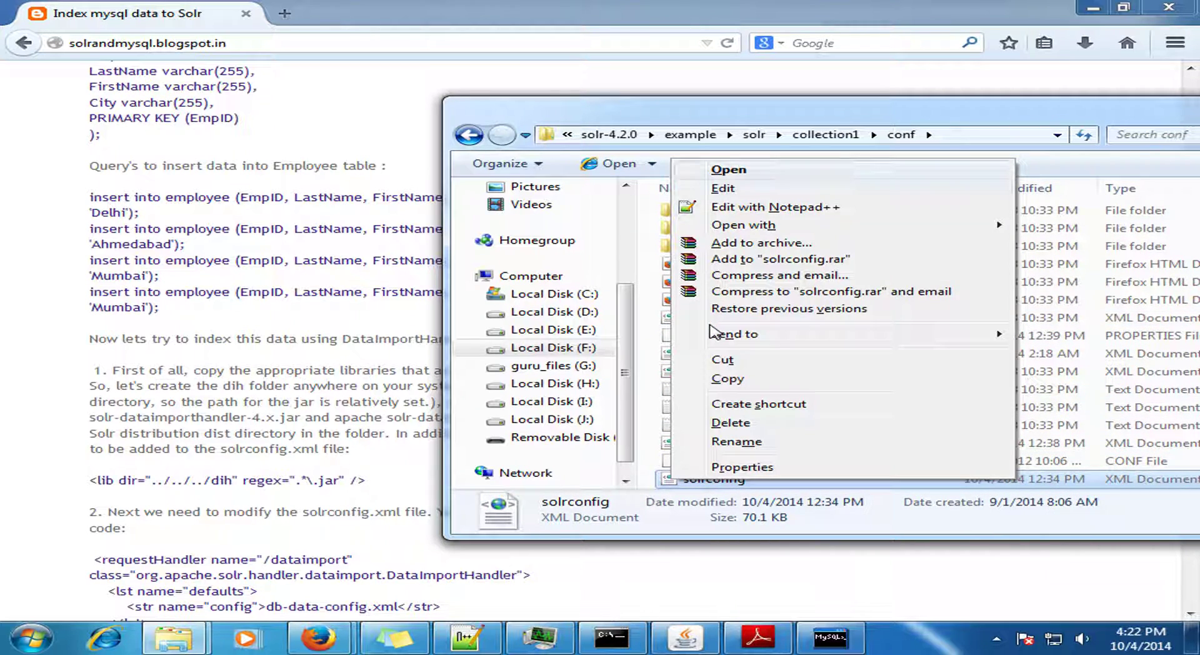
{"action": "key", "text": "n"}
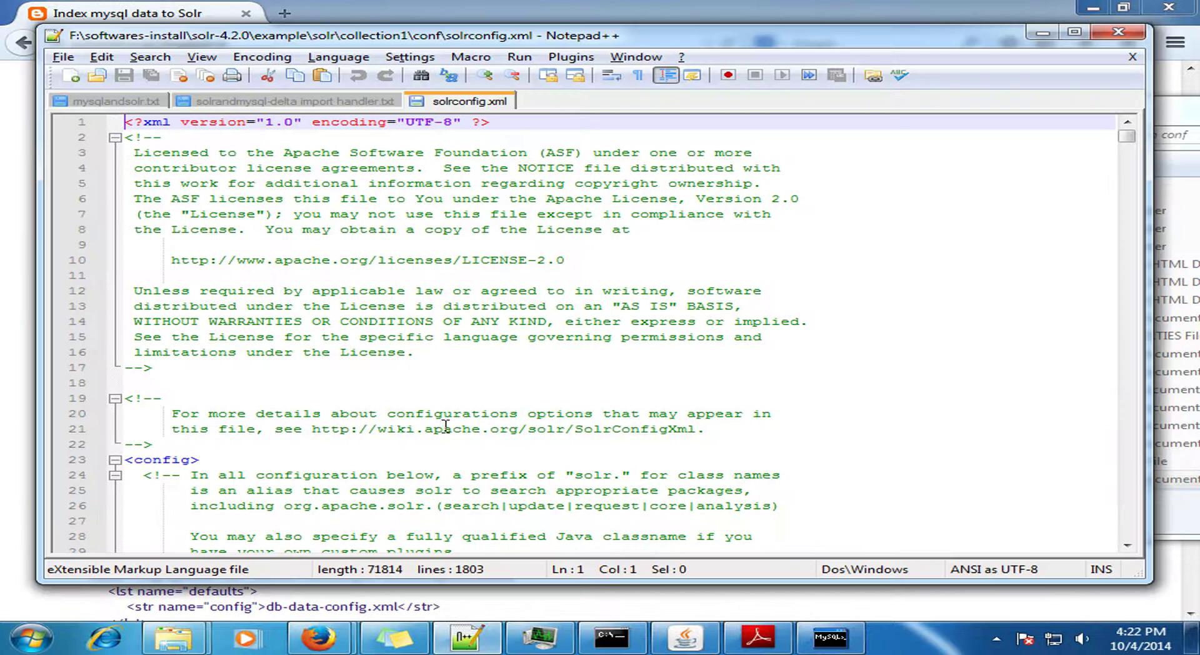
Step: Locate and highlight the lib directive for the ../../../dih directory in solrconfig.xml
{"action": "left_click", "coordinate": [458, 402]}
{"action": "scroll", "coordinate": [457, 401], "scroll_direction": "down", "scroll_amount": 13}
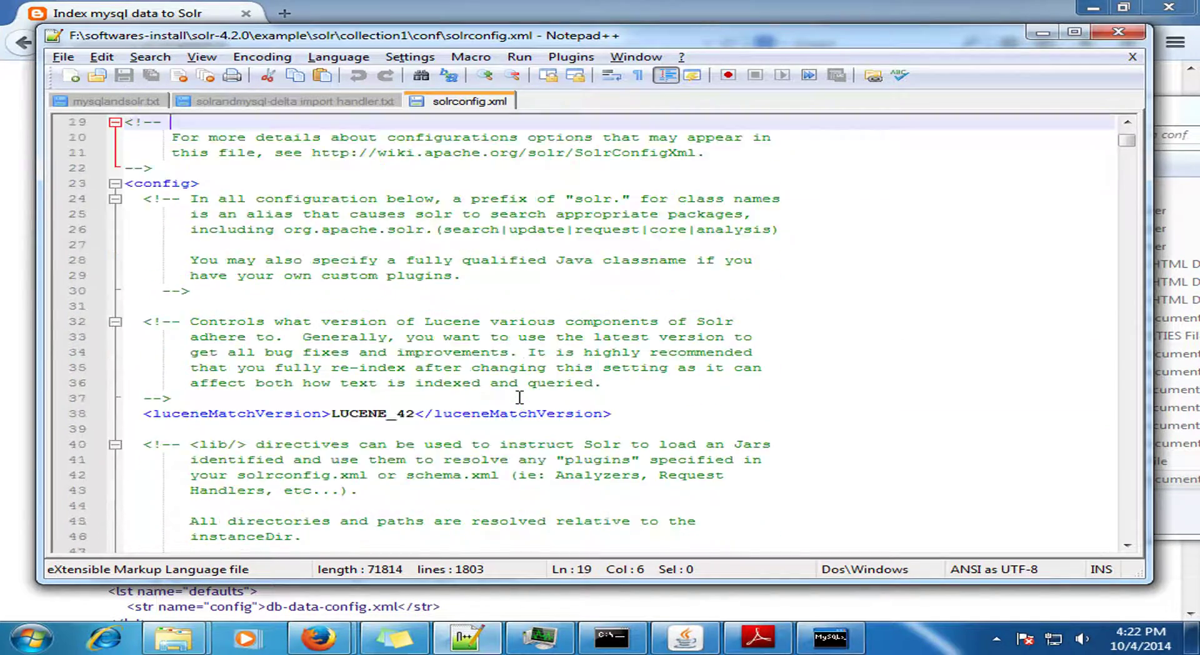
{"action": "scroll", "coordinate": [520, 397], "scroll_direction": "down", "scroll_amount": 5}
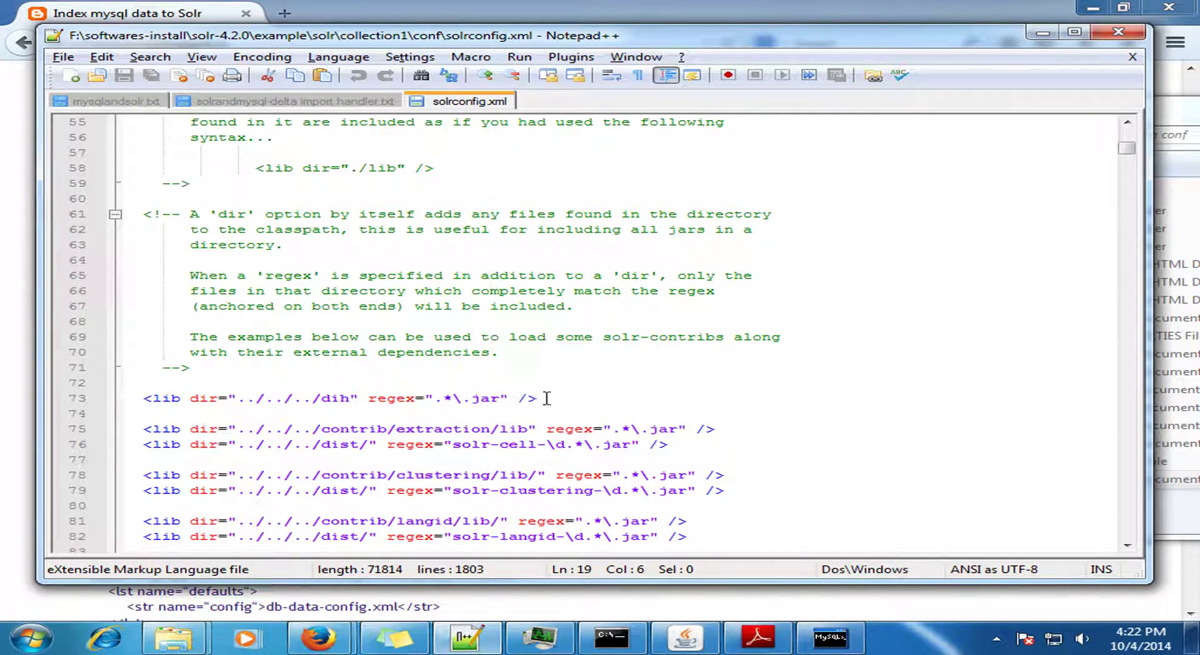
{"action": "left_click_drag", "start_coordinate": [544, 400], "coordinate": [146, 398]}
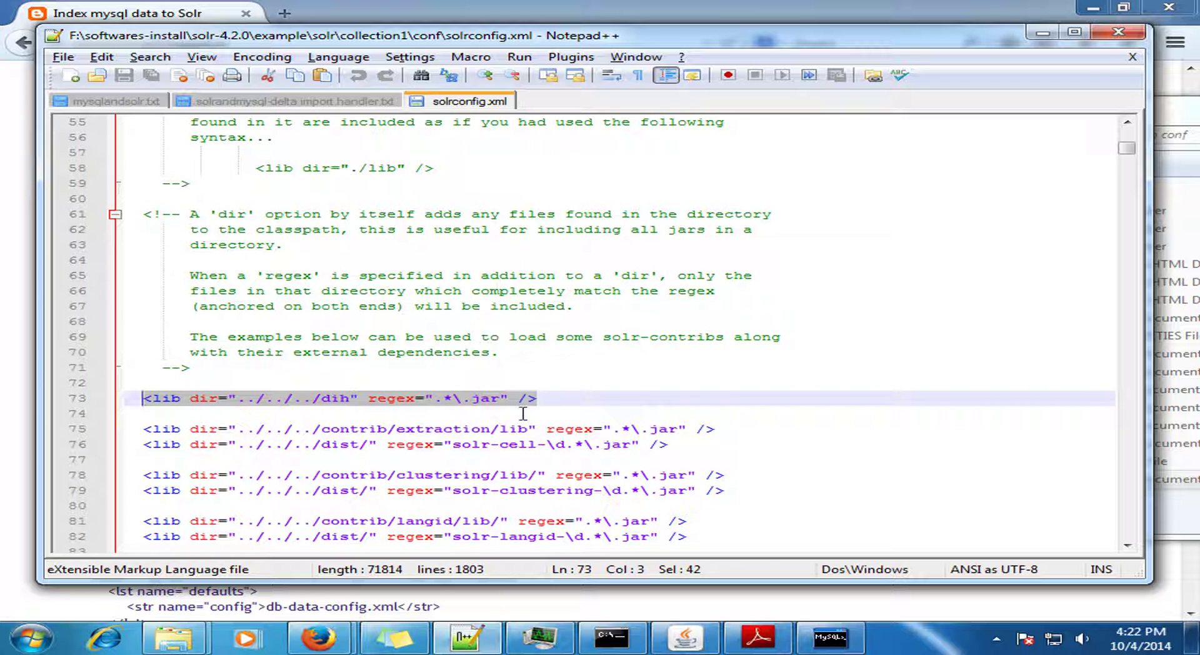
Step: Return to the tutorial in Firefox and highlight the dih lib entry and the /dataimport requestHandler code in instruction 2
{"action": "left_click", "coordinate": [1042, 32]}
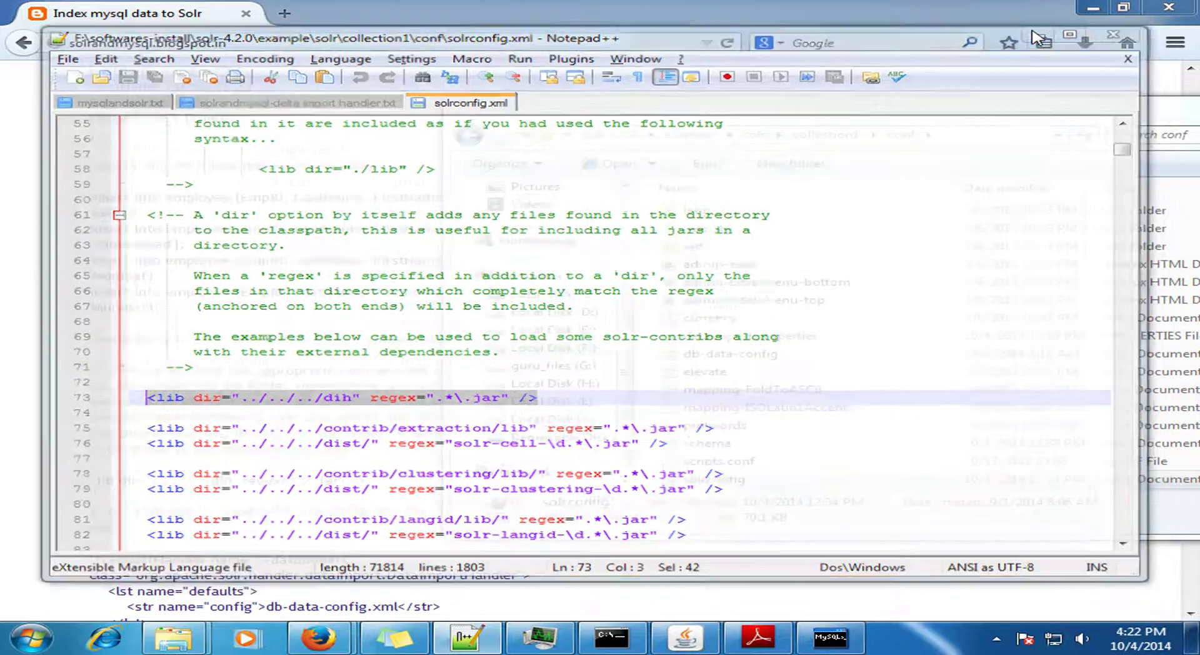
{"action": "scroll", "coordinate": [338, 448], "scroll_direction": "down", "scroll_amount": 3}
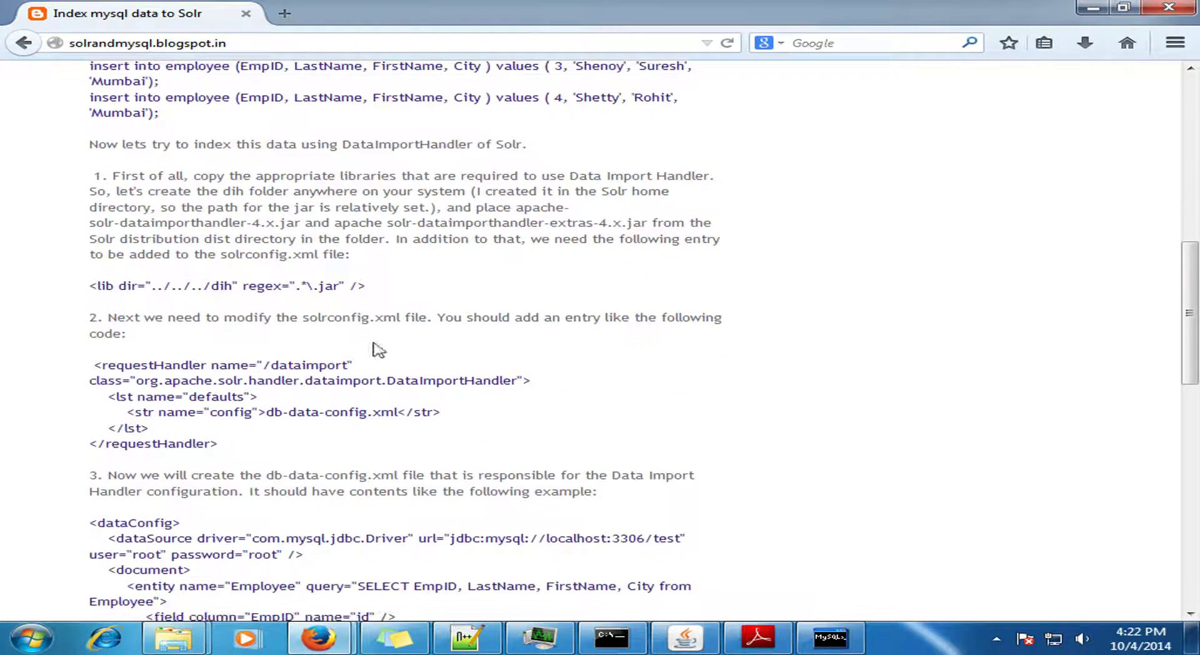
{"action": "left_click_drag", "start_coordinate": [89, 287], "coordinate": [366, 288]}
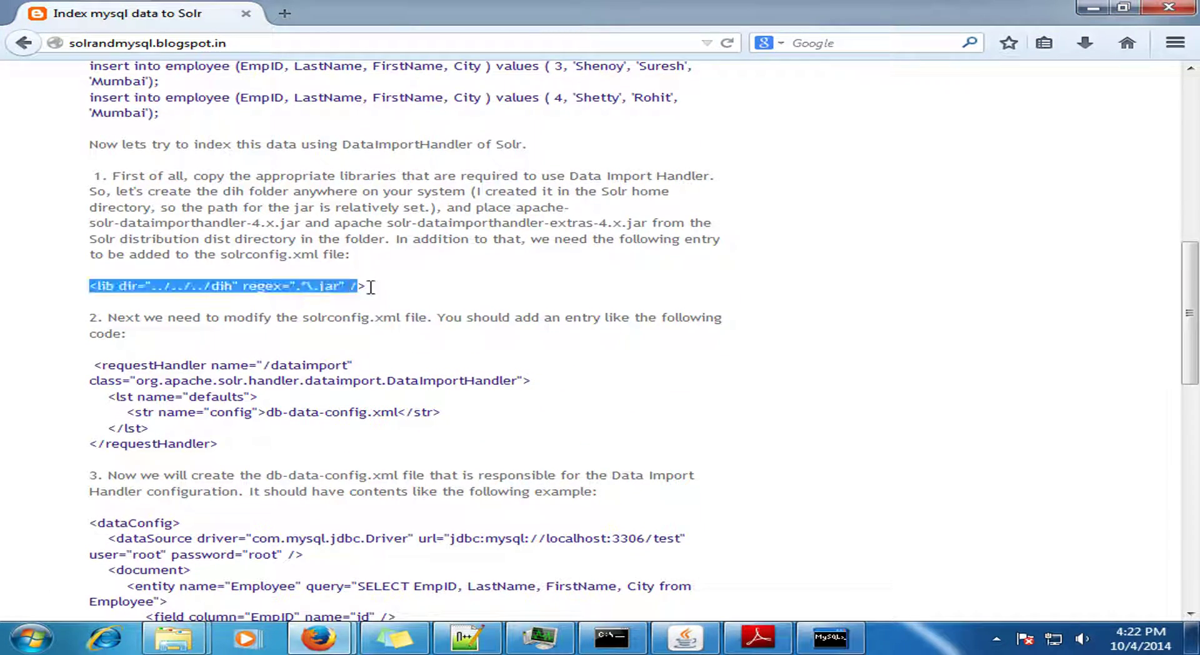
{"action": "left_click", "coordinate": [388, 290]}
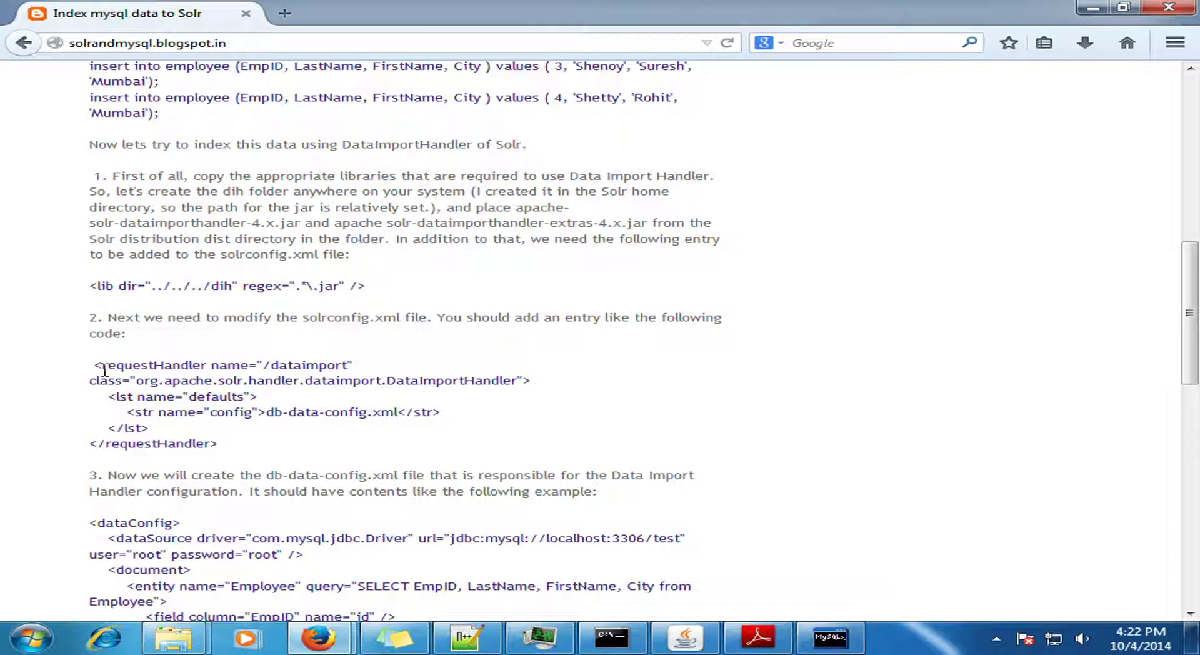
{"action": "left_click_drag", "start_coordinate": [106, 367], "coordinate": [225, 444]}
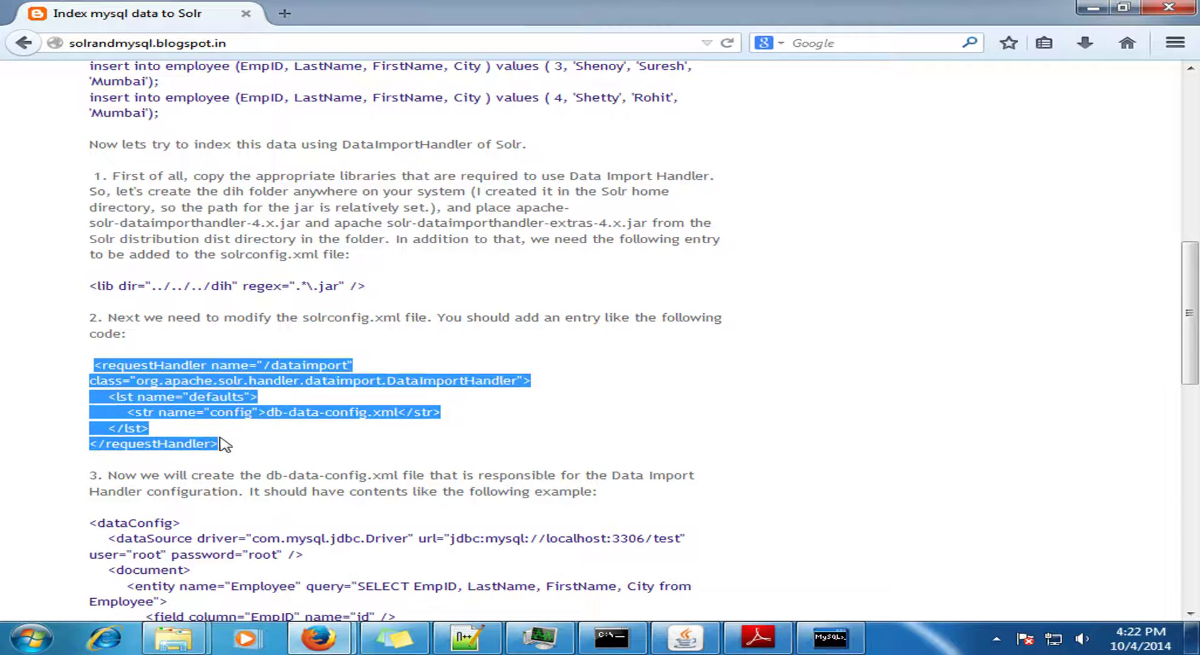
{"action": "left_click", "coordinate": [273, 443]}
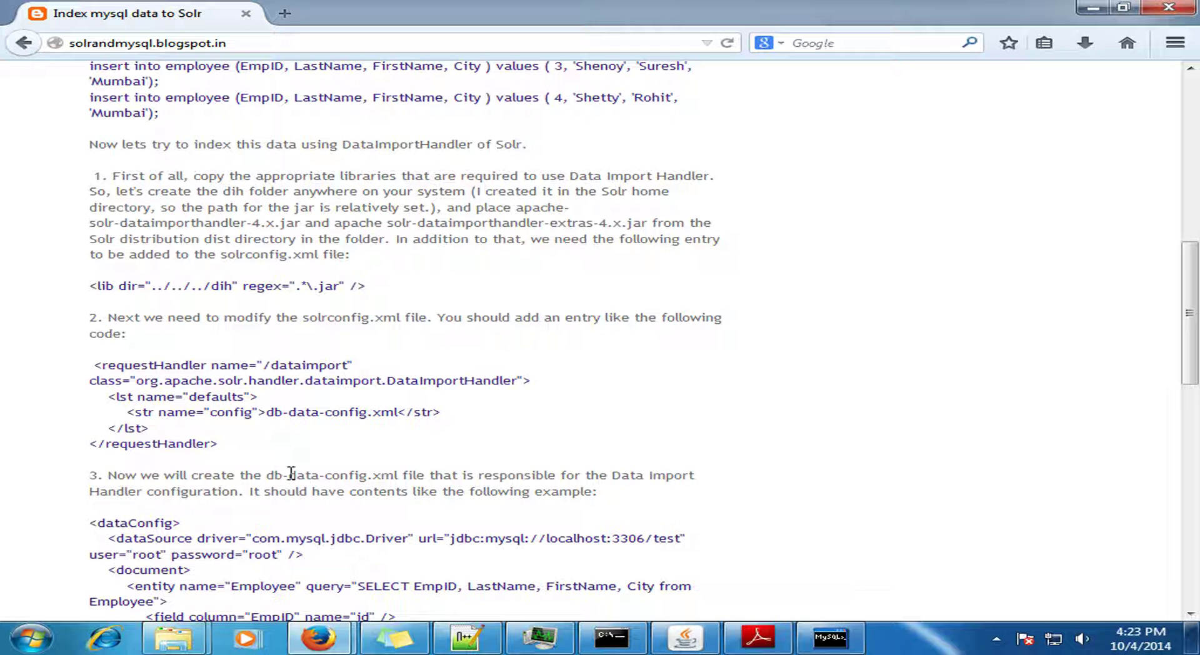
Step: Switch to Notepad++ and search solrconfig.xml for "dataimport"
{"action": "left_click", "coordinate": [466, 637]}
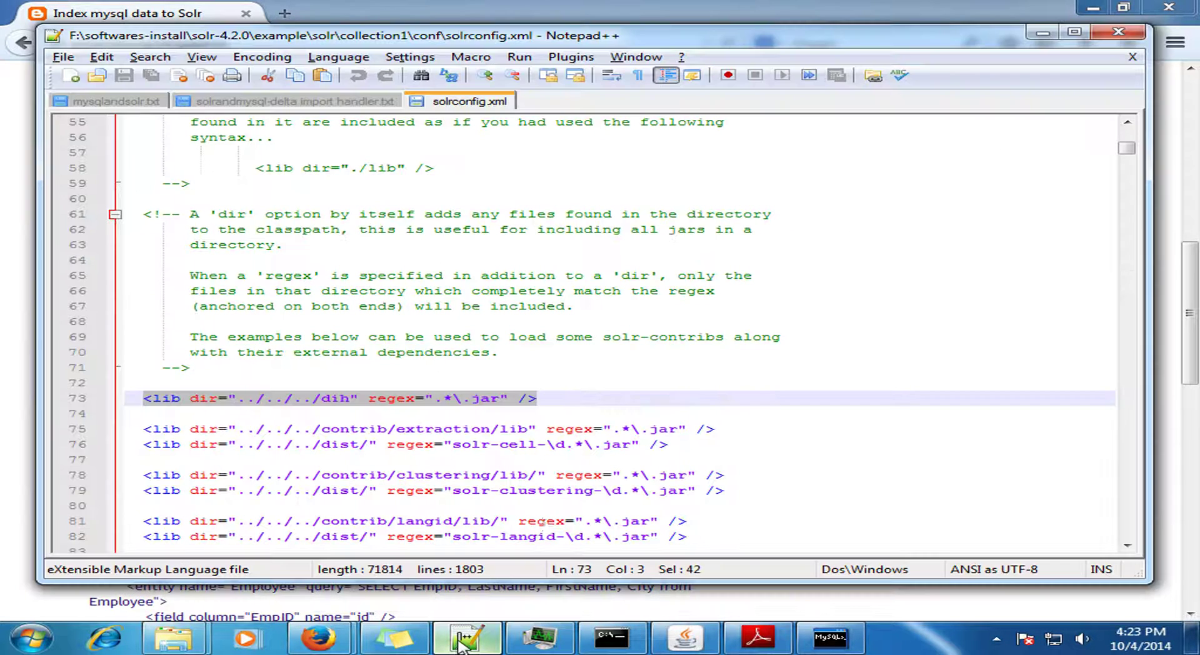
{"action": "left_click", "coordinate": [743, 355]}
{"action": "scroll", "coordinate": [750, 419], "scroll_direction": "down", "scroll_amount": 13}
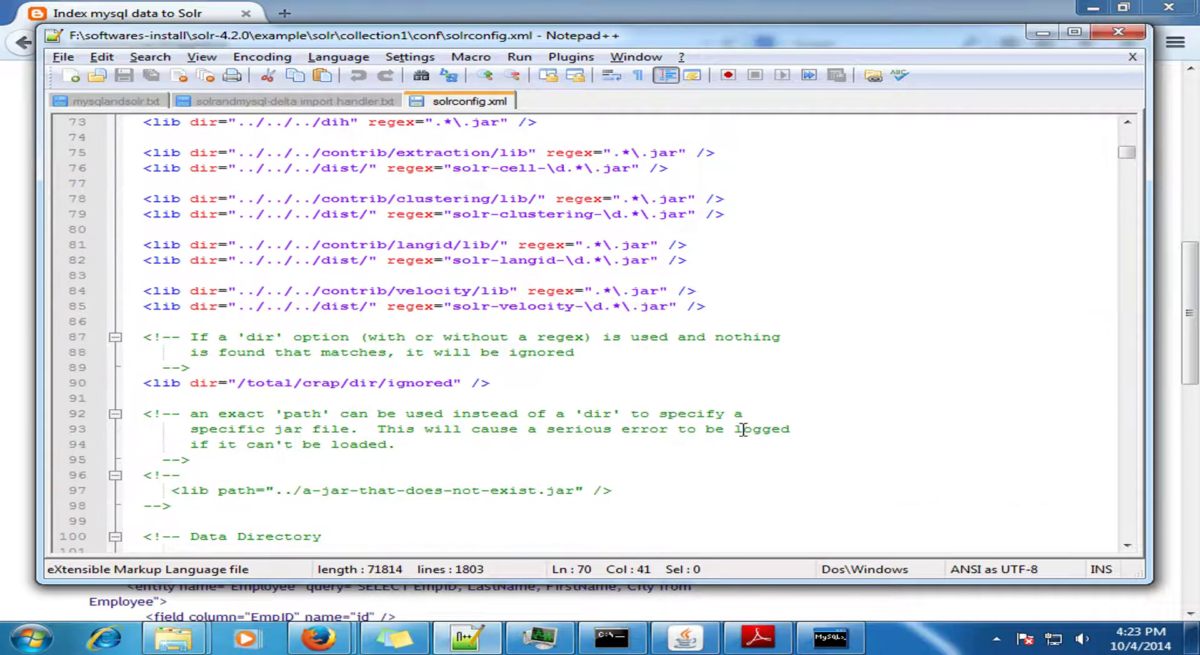
{"action": "scroll", "coordinate": [744, 425], "scroll_direction": "down", "scroll_amount": 20}
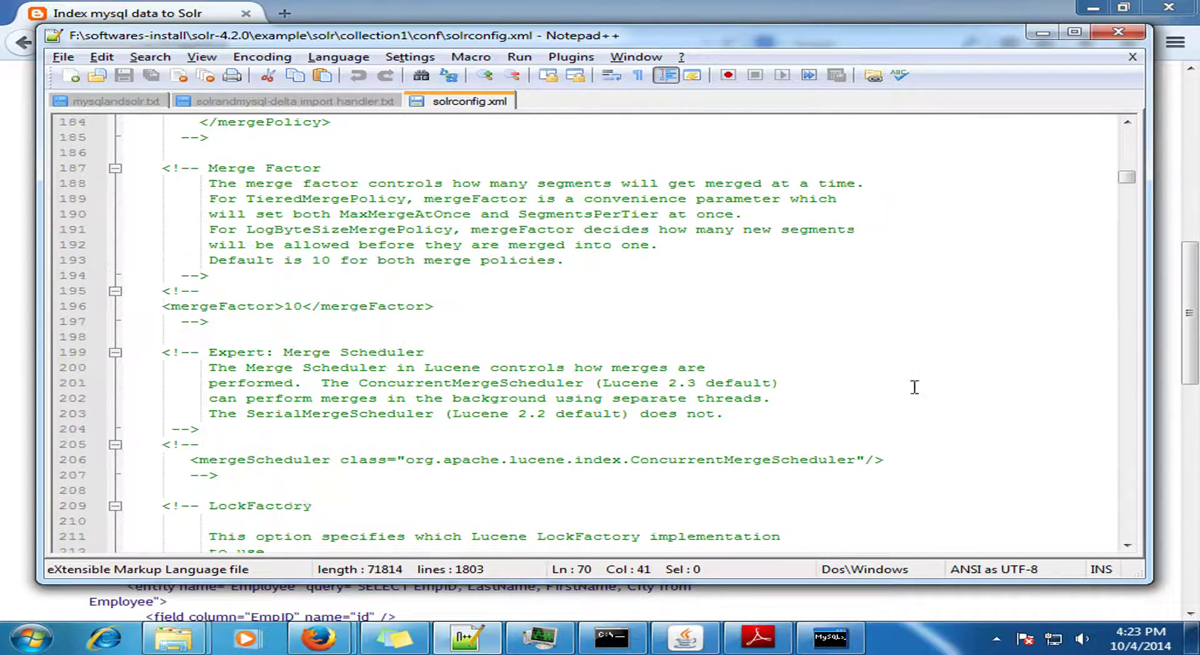
{"action": "key", "text": "ctrl+f"}
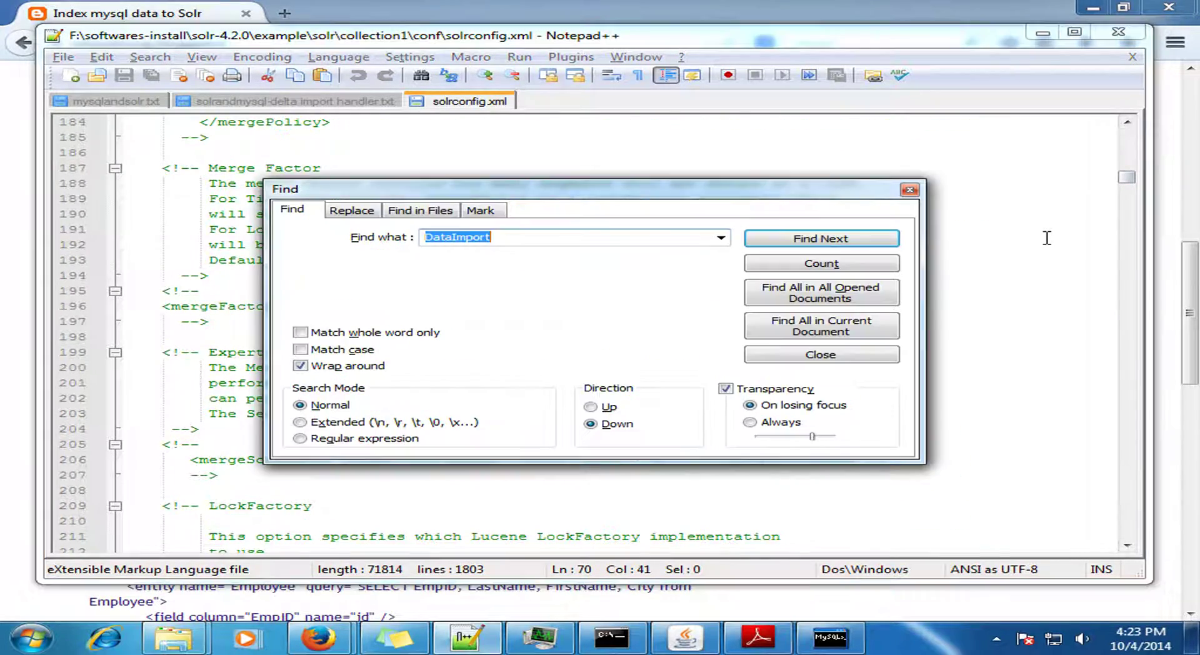
{"action": "type", "text": "data"}
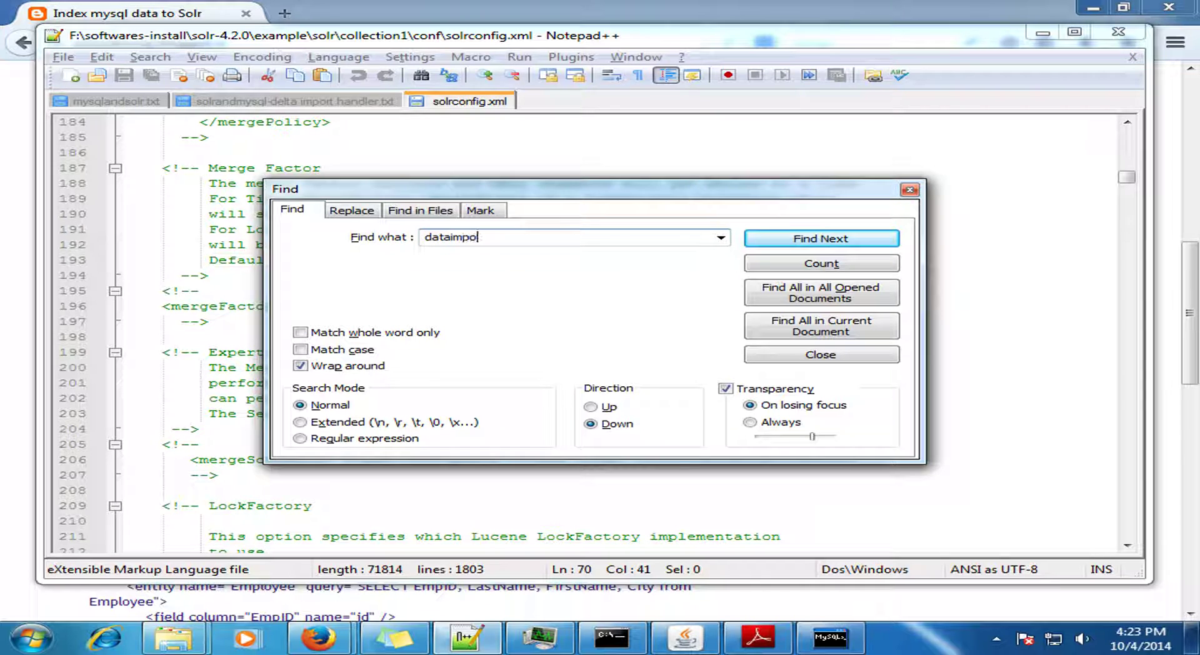
{"action": "key", "text": "Return"}
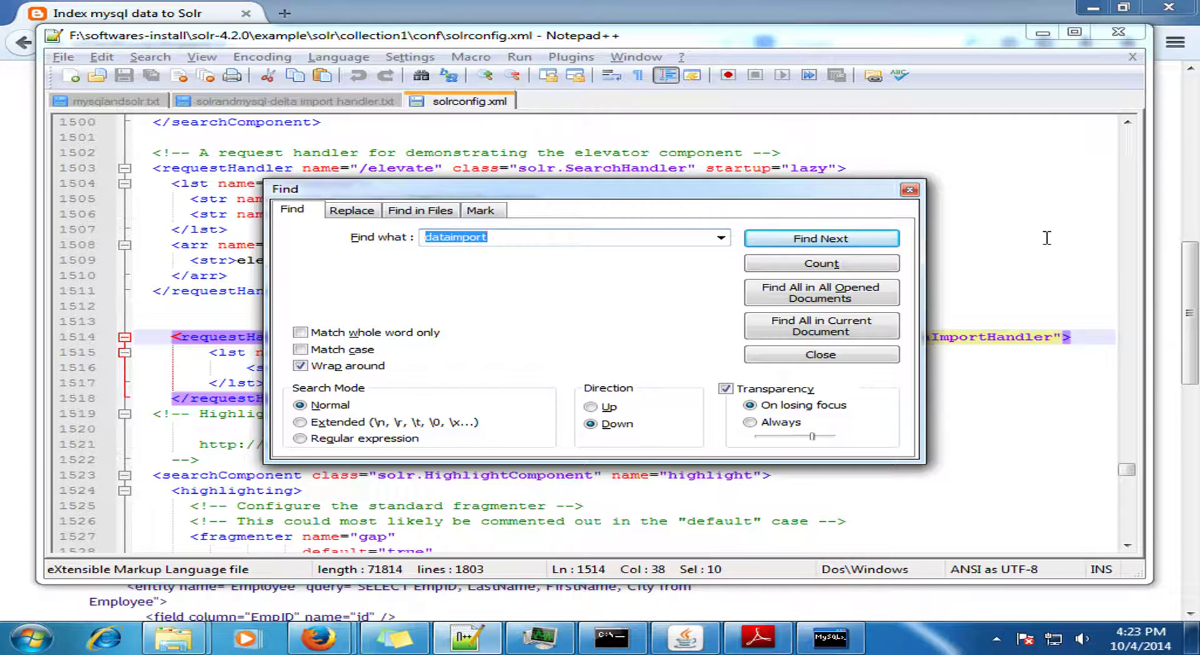
{"action": "key", "text": "Escape"}
Step: Highlight the /dataimport requestHandler block in solrconfig.xml, including its db-data-config.xml file reference
{"action": "left_click", "coordinate": [169, 334]}
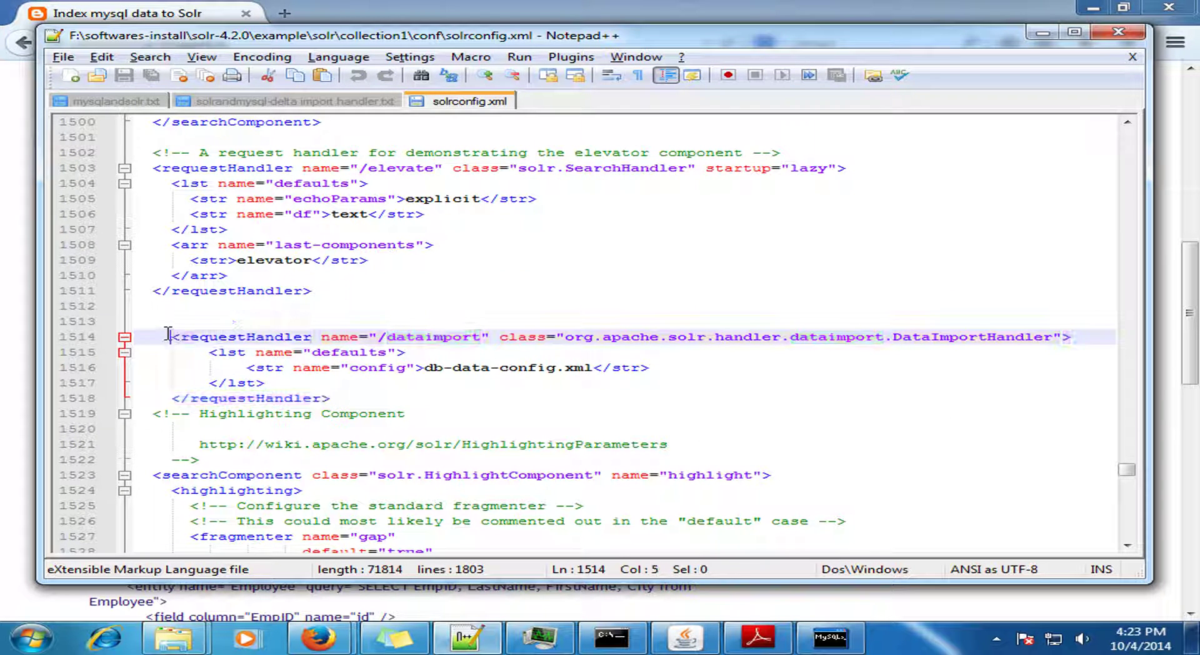
{"action": "left_click_drag", "start_coordinate": [167, 334], "coordinate": [381, 393]}
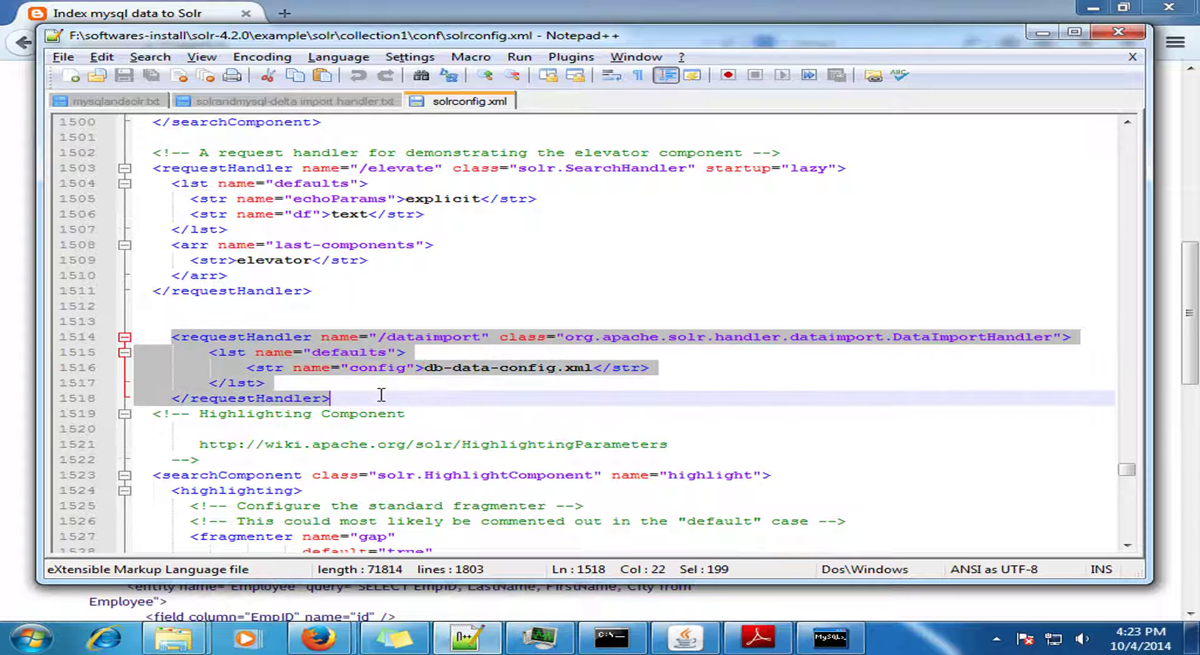
{"action": "left_click", "coordinate": [419, 392]}
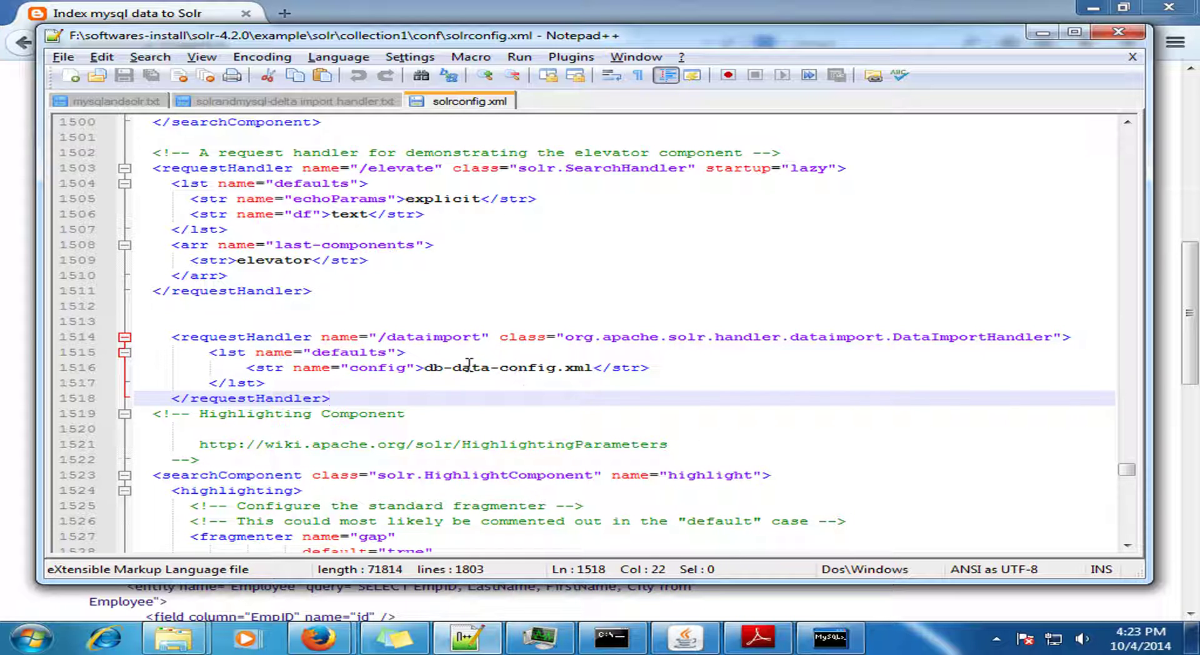
{"action": "left_click_drag", "start_coordinate": [423, 371], "coordinate": [591, 370]}
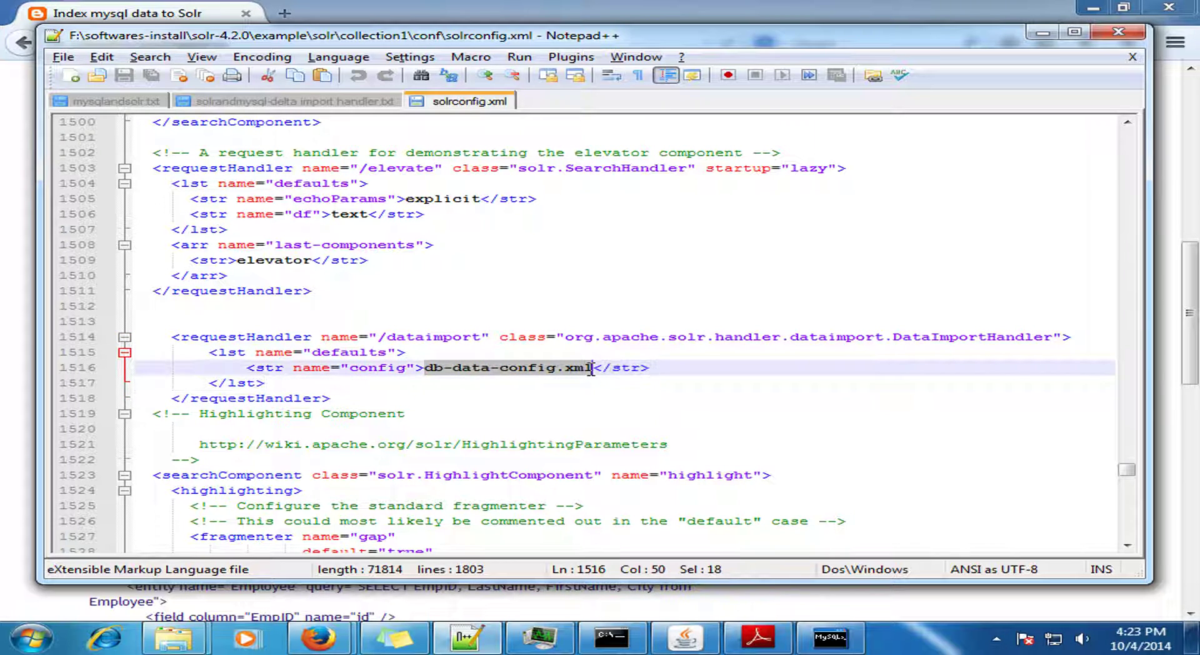
{"action": "left_click", "coordinate": [539, 415]}
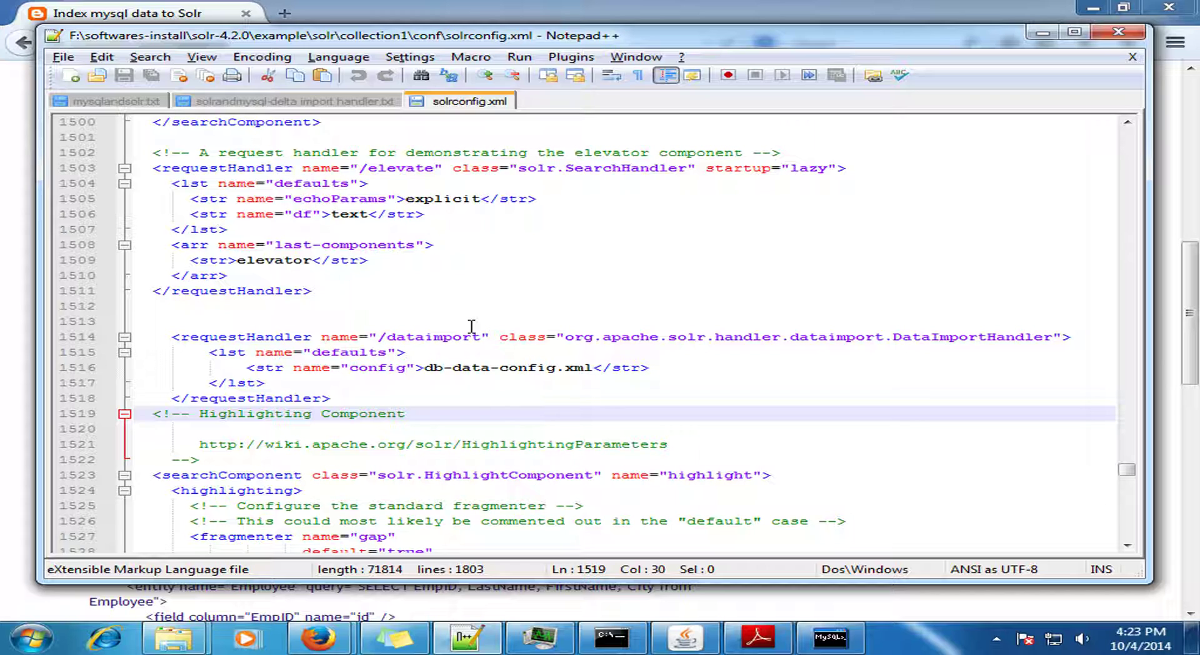
Step: Return to the Firefox tutorial and highlight the complete dataConfig example for db-data-config.xml in instruction 3
{"action": "left_click", "coordinate": [1043, 31]}
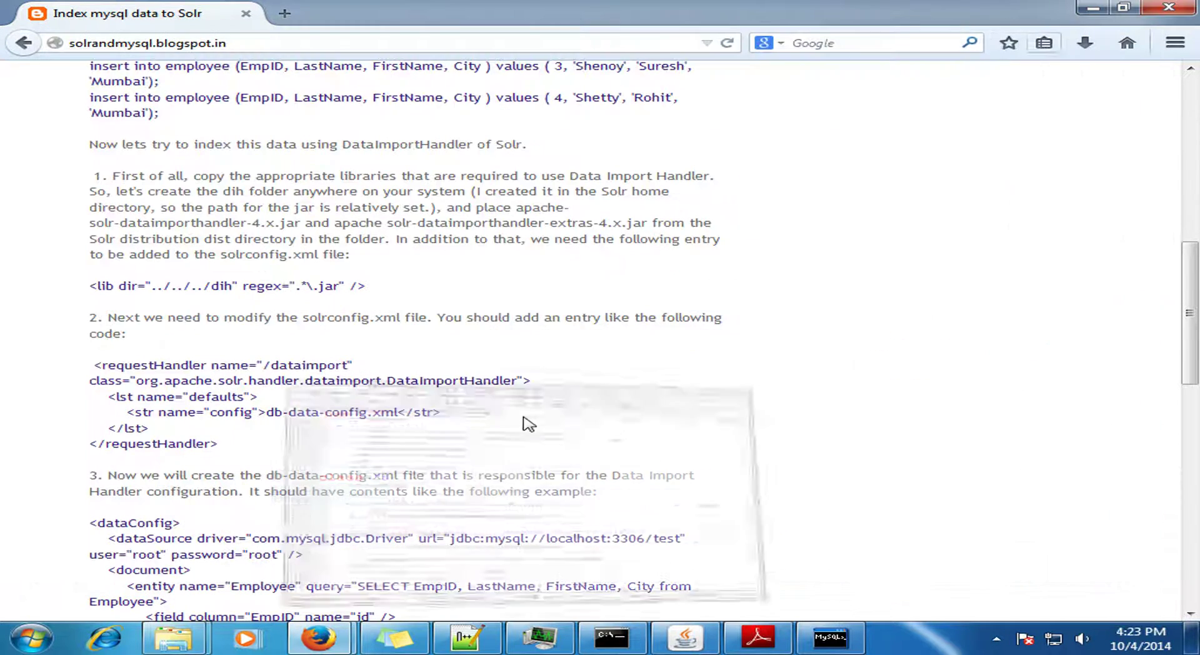
{"action": "scroll", "coordinate": [437, 437], "scroll_direction": "down", "scroll_amount": 5}
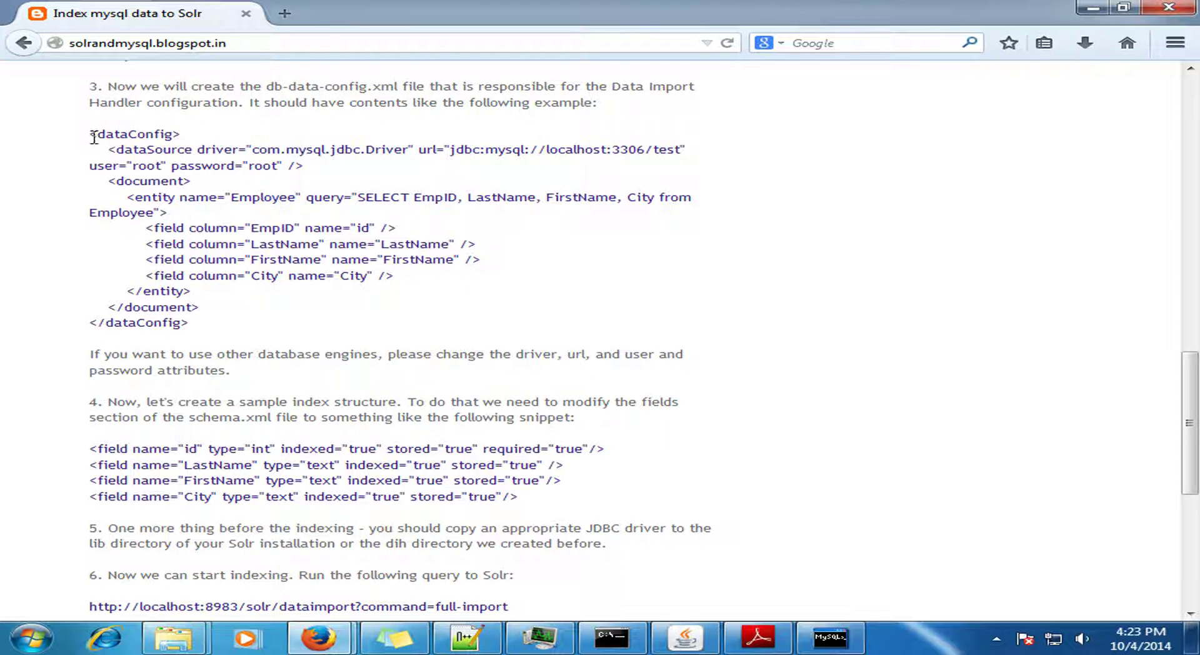
{"action": "left_click_drag", "start_coordinate": [90, 135], "coordinate": [228, 332]}
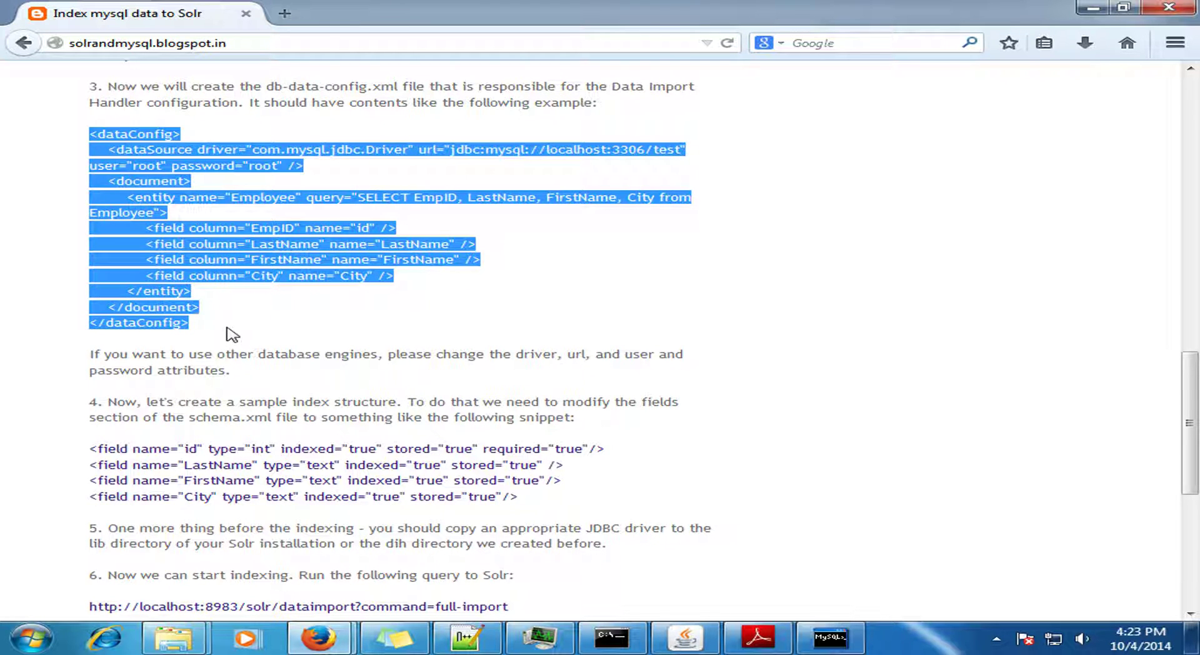
{"action": "left_click", "coordinate": [227, 328]}
Step: Examine the example's dataSource driver, URL, database, user and password attributes, and highlight the Employee entity's SELECT query
{"action": "left_click_drag", "start_coordinate": [260, 153], "coordinate": [407, 150]}
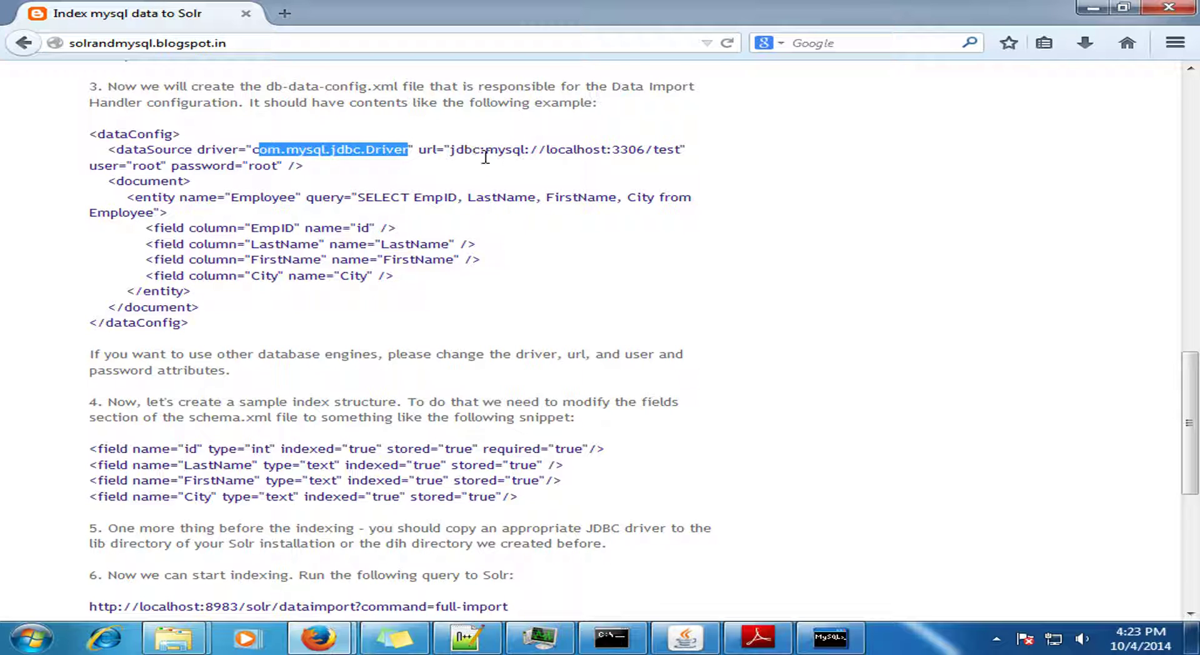
{"action": "left_click_drag", "start_coordinate": [454, 150], "coordinate": [650, 150]}
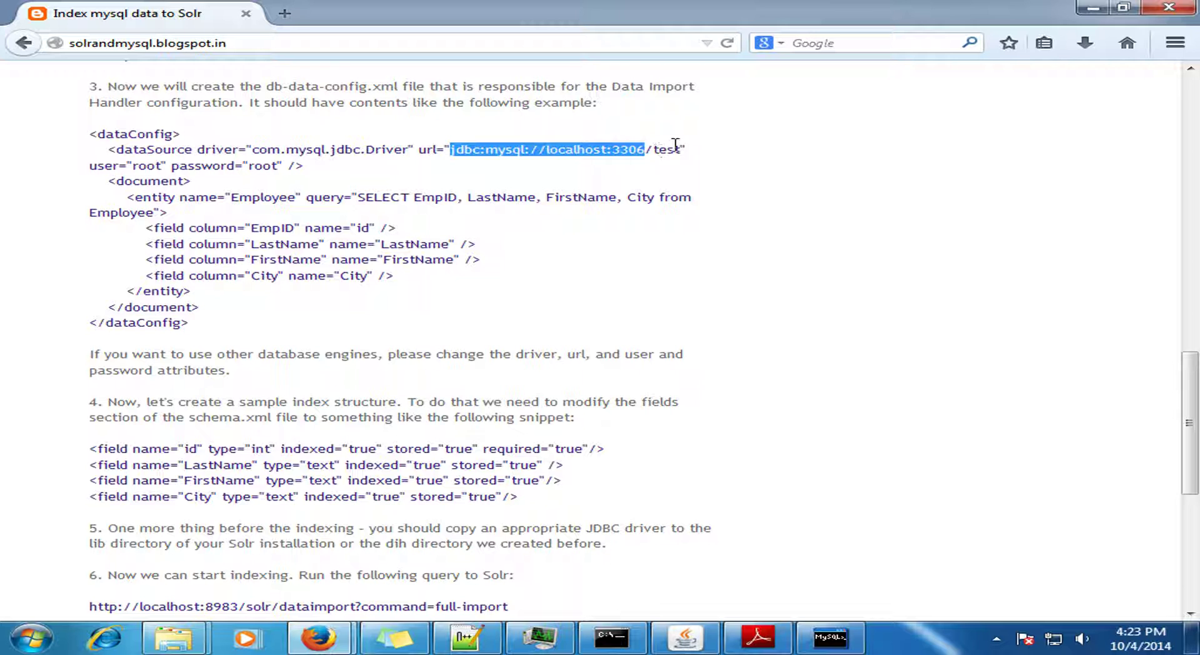
{"action": "double_click", "coordinate": [662, 151]}
{"action": "double_click", "coordinate": [148, 166]}
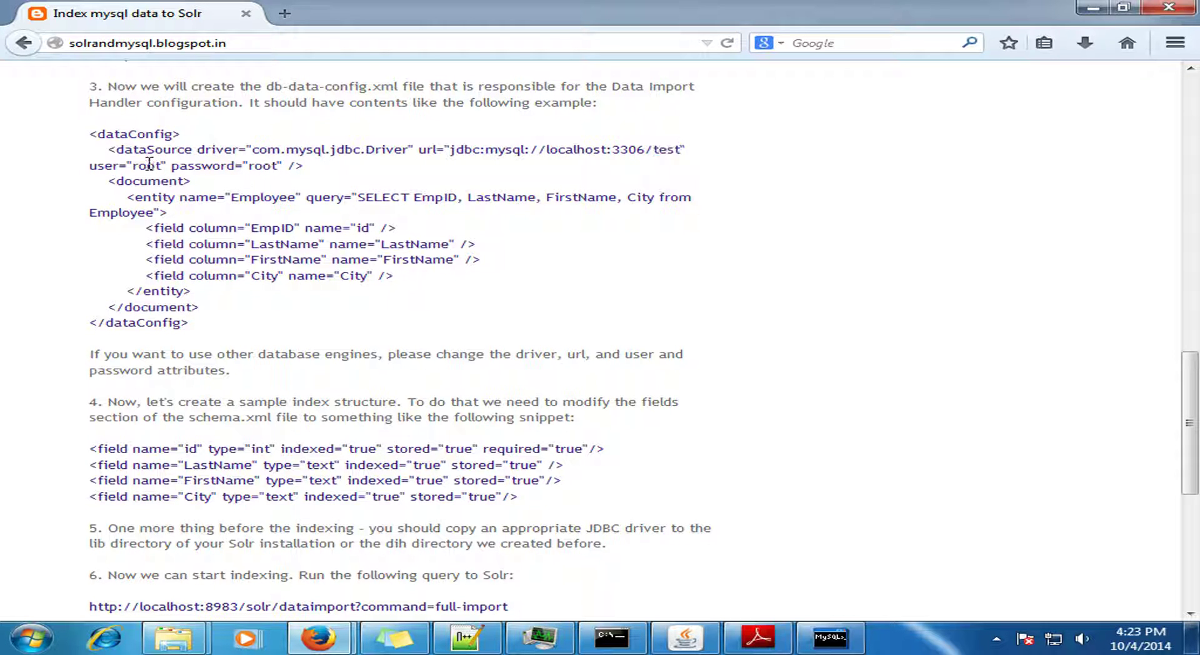
{"action": "double_click", "coordinate": [262, 166]}
{"action": "left_click", "coordinate": [188, 212]}
{"action": "left_click_drag", "start_coordinate": [313, 198], "coordinate": [370, 220]}
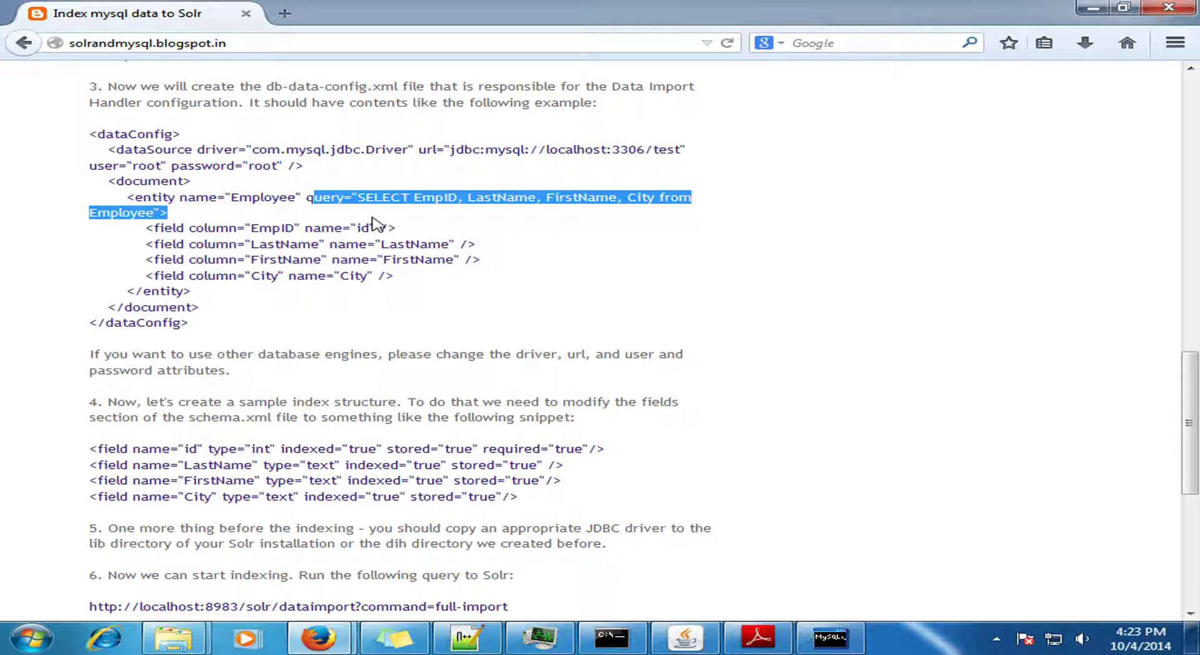
Step: Highlight the EmpID column and its id field name in the example's first field mapping
{"action": "double_click", "coordinate": [287, 229]}
{"action": "double_click", "coordinate": [363, 229]}
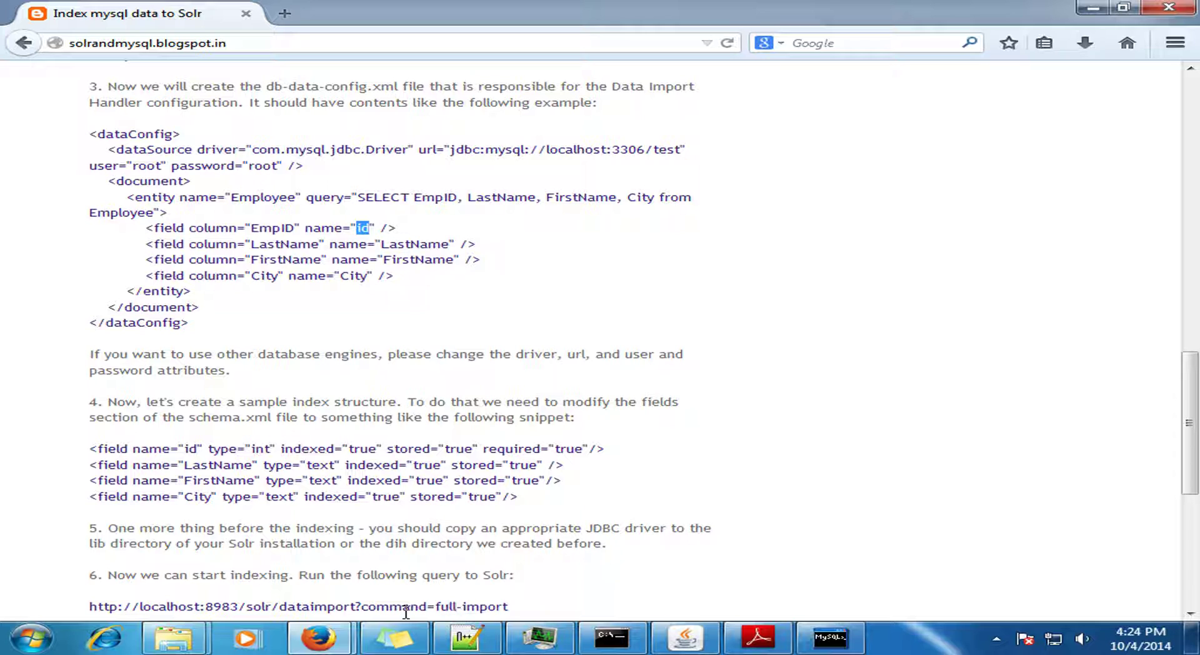
Step: Switch to the conf folder in Windows Explorer, show its full path, and open db-data-config.xml in Notepad++
{"action": "mouse_move", "coordinate": [172, 641]}
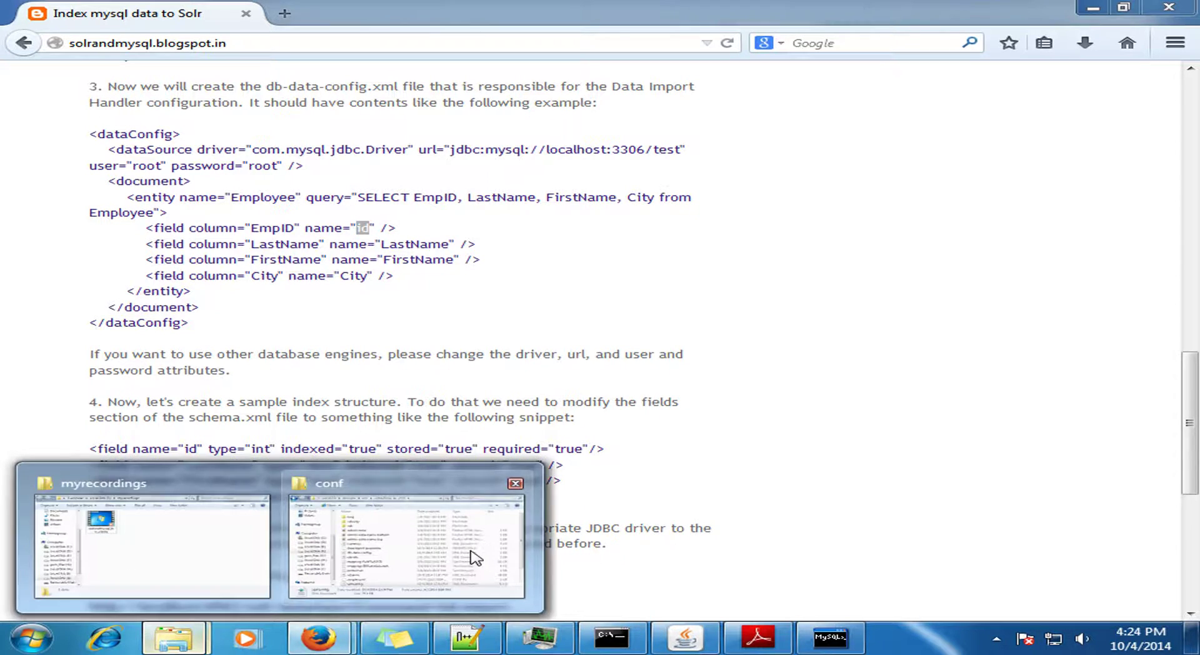
{"action": "left_click", "coordinate": [472, 488]}
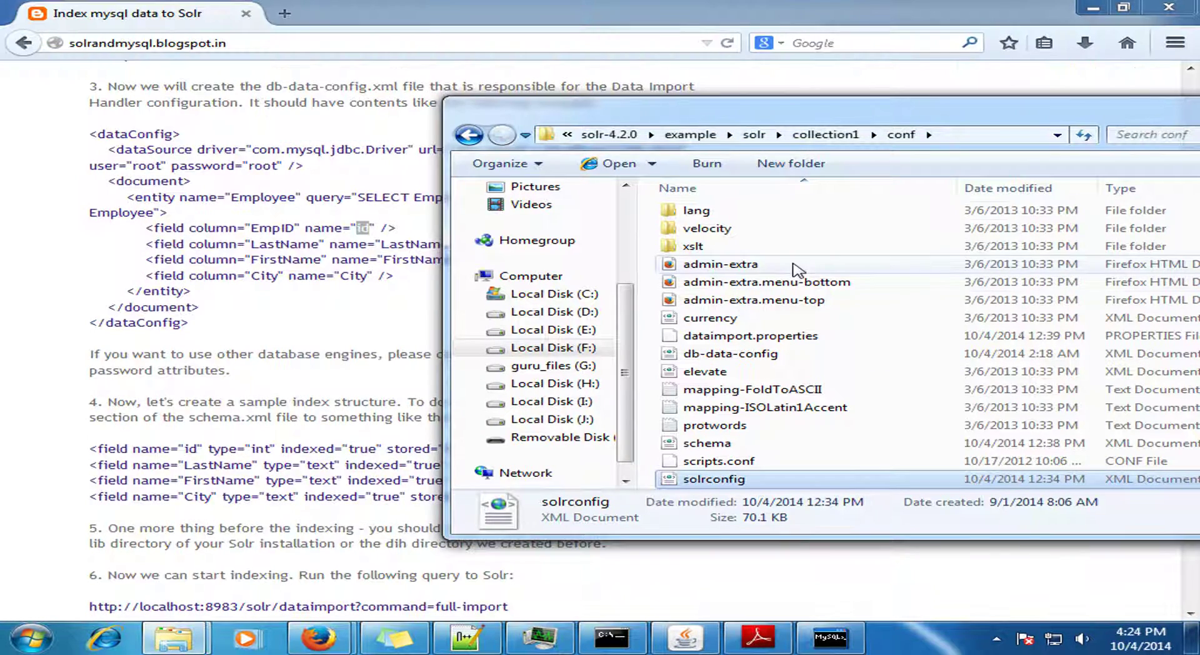
{"action": "left_click", "coordinate": [964, 136]}
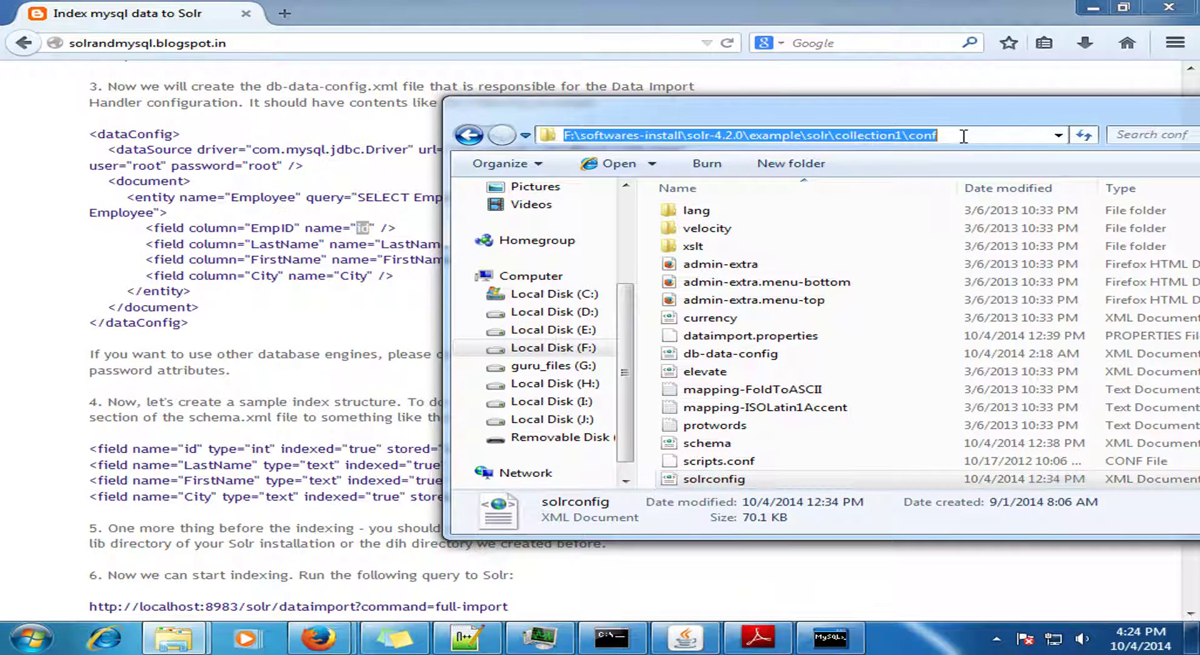
{"action": "left_click", "coordinate": [701, 136]}
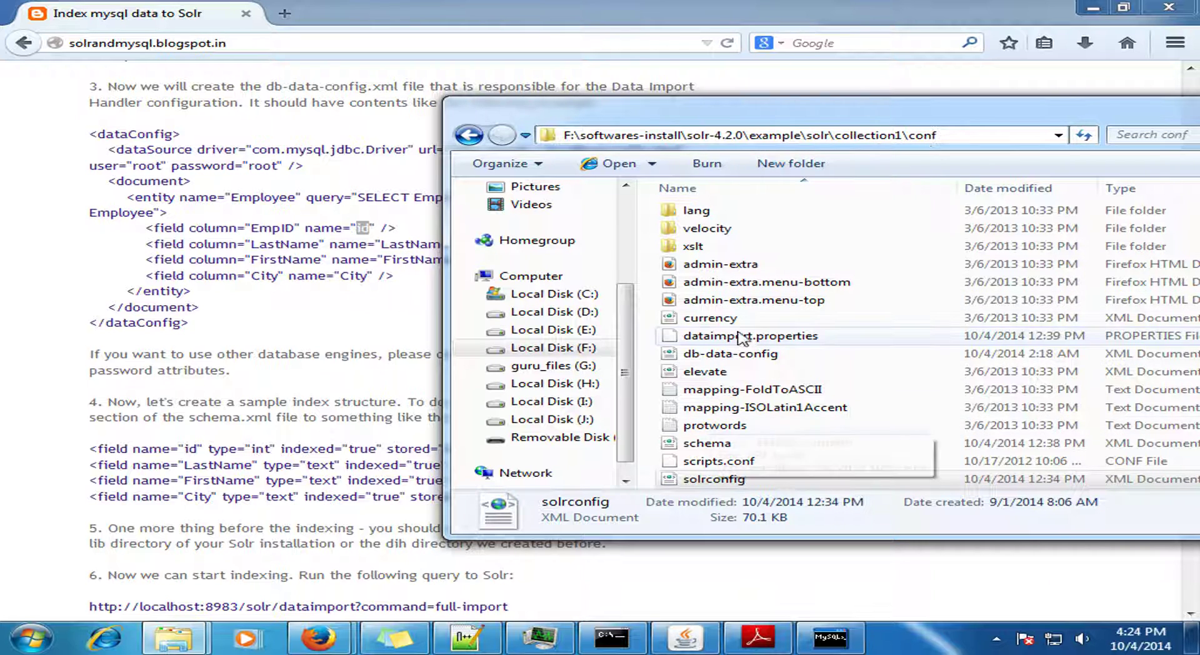
{"action": "left_click", "coordinate": [725, 355]}
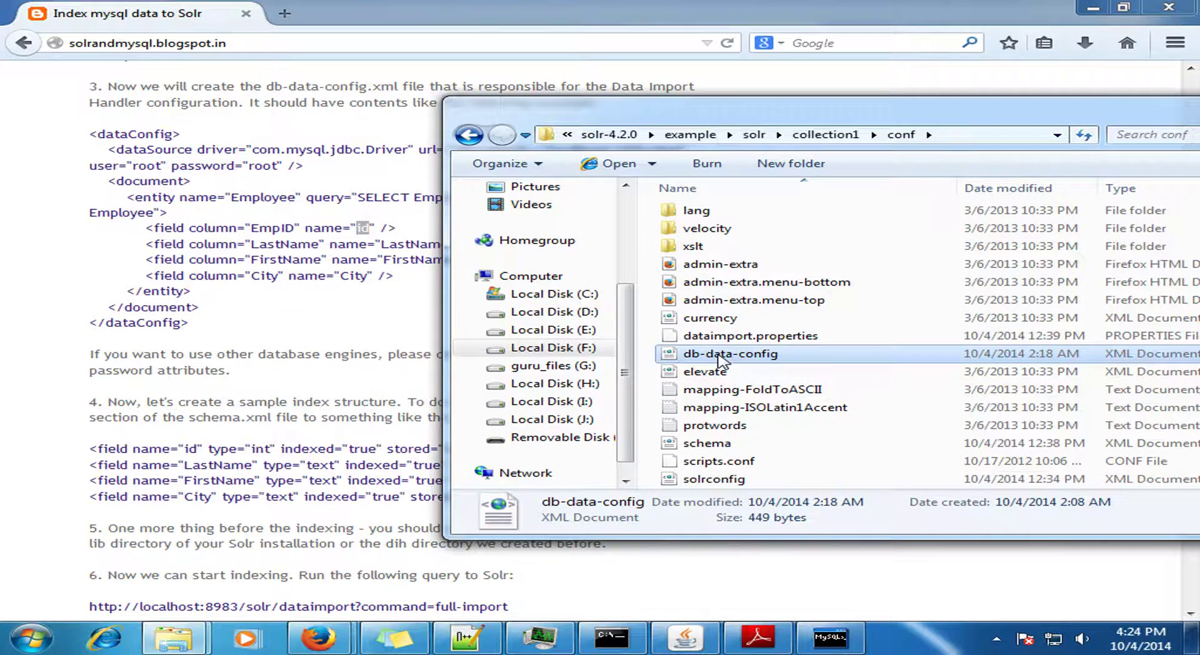
{"action": "right_click", "coordinate": [719, 356]}
{"action": "left_click", "coordinate": [831, 83]}
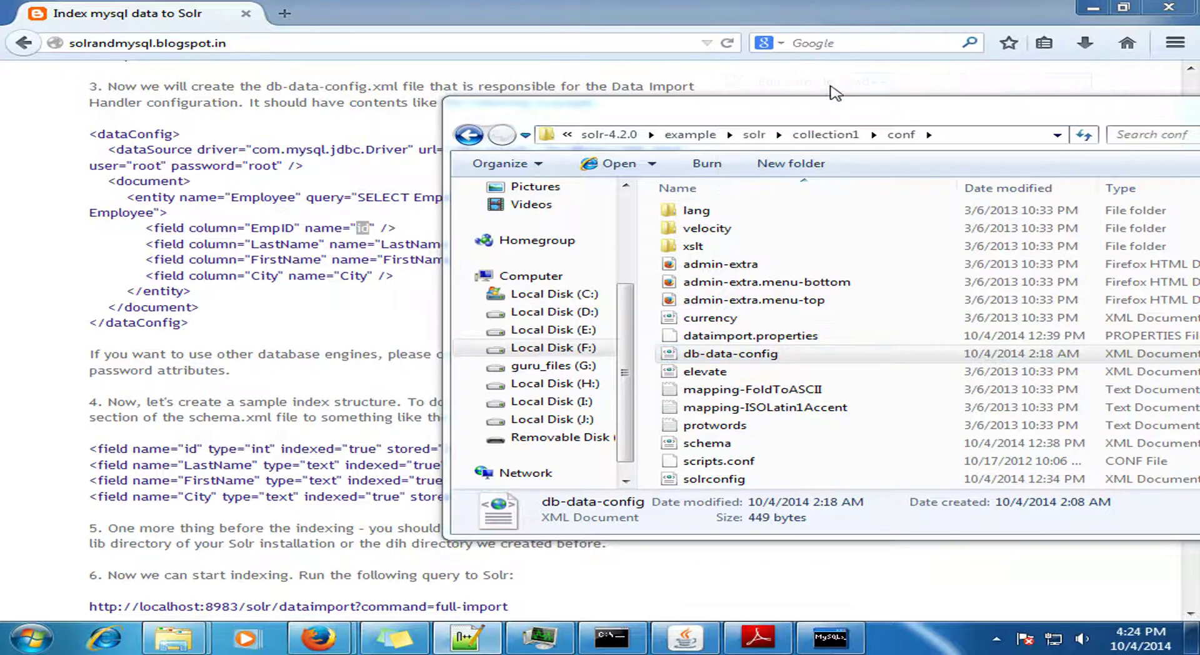
{"action": "left_click", "coordinate": [378, 301]}
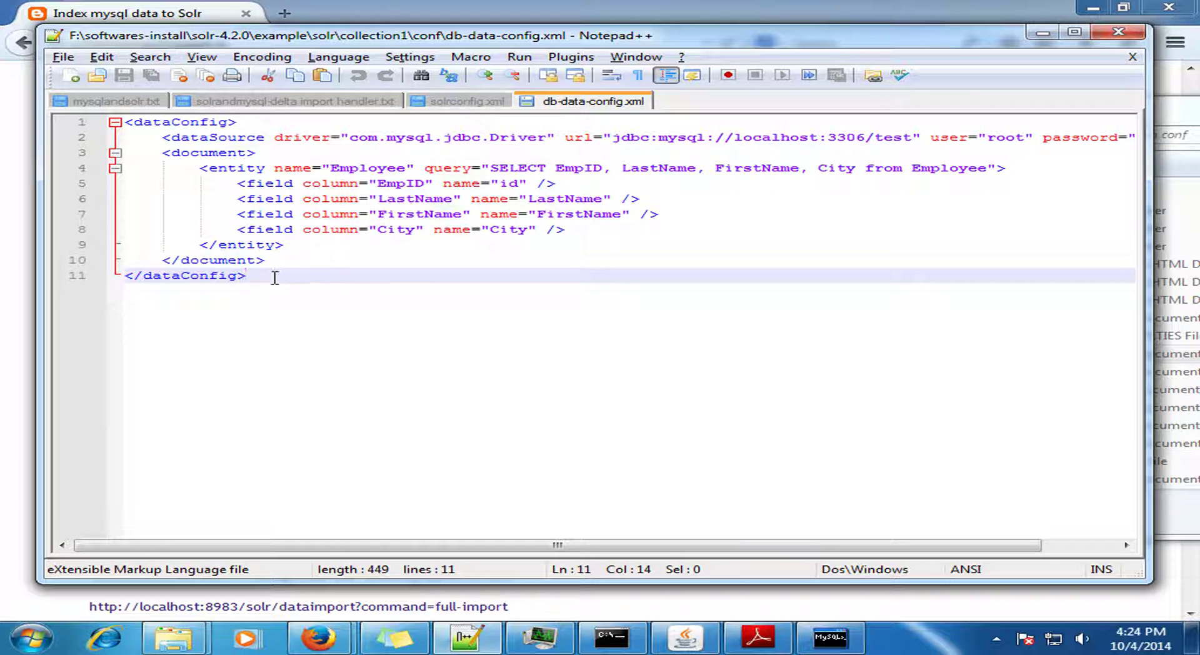
Step: Highlight the whole dataConfig block in db-data-config.xml, and examine the EmpID-to-id and LastName field mappings
{"action": "left_click_drag", "start_coordinate": [238, 275], "coordinate": [122, 122]}
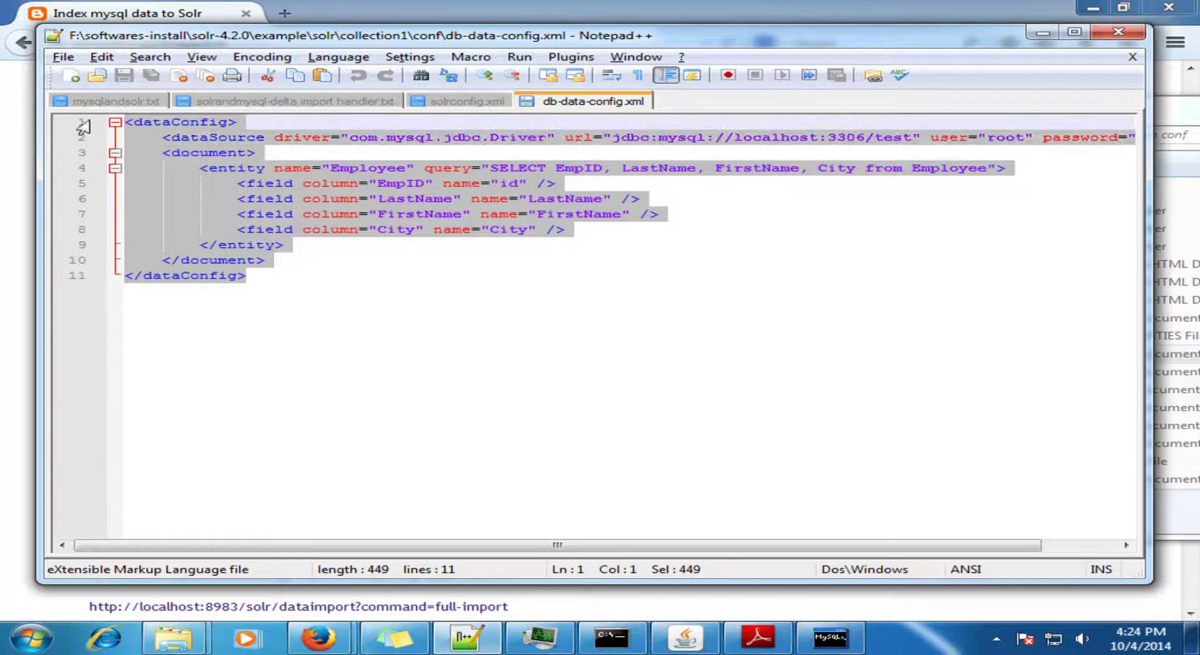
{"action": "left_click", "coordinate": [384, 414]}
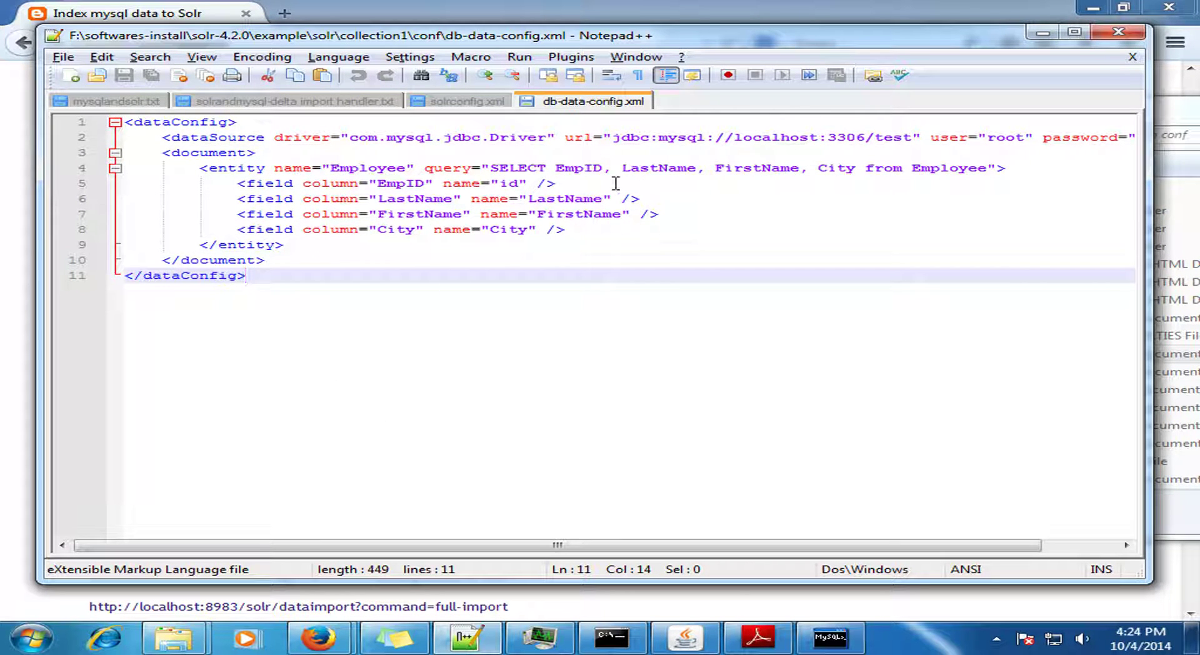
{"action": "double_click", "coordinate": [837, 168]}
{"action": "left_click", "coordinate": [414, 182]}
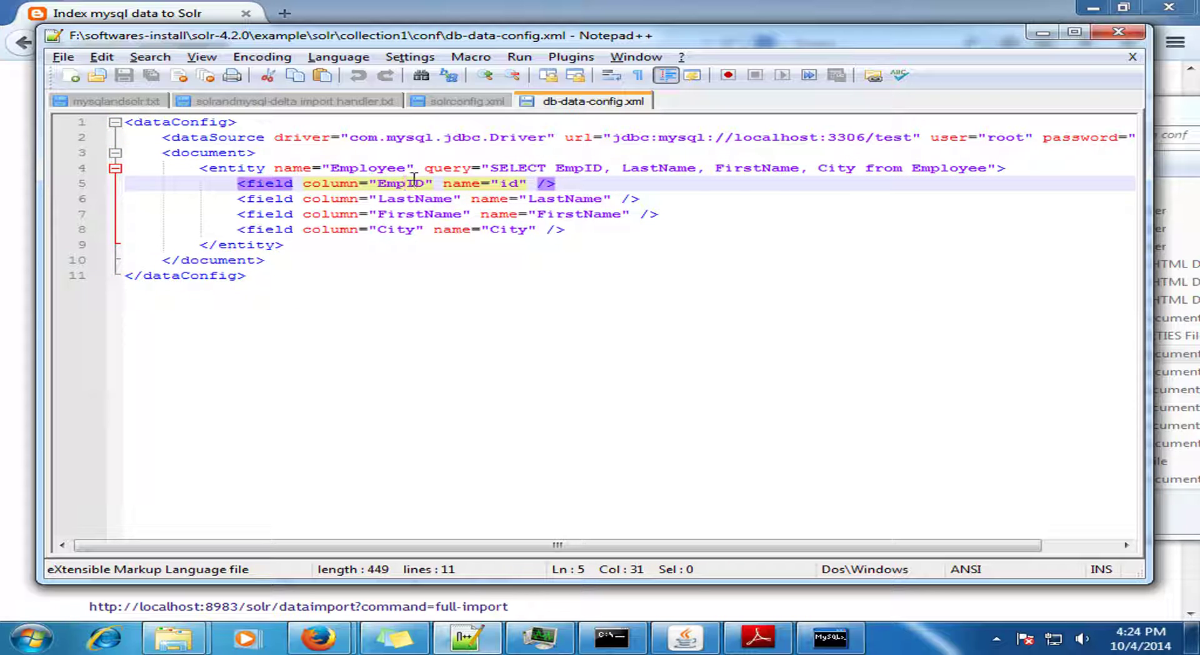
{"action": "double_click", "coordinate": [510, 184]}
{"action": "double_click", "coordinate": [400, 199]}
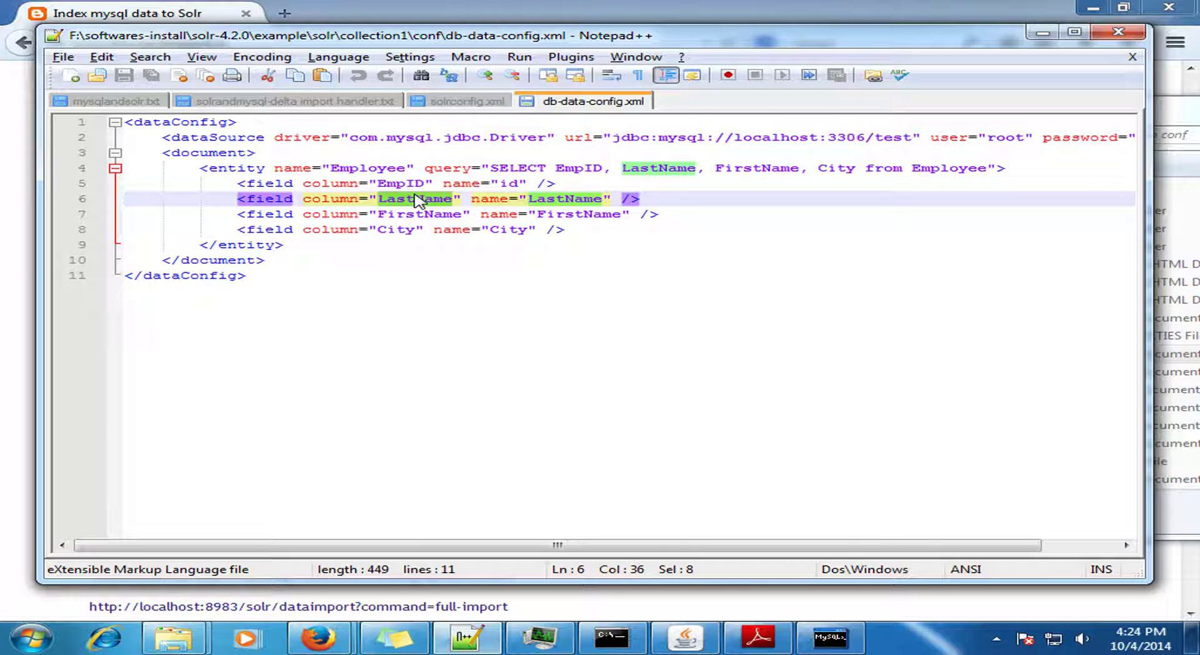
{"action": "double_click", "coordinate": [581, 199]}
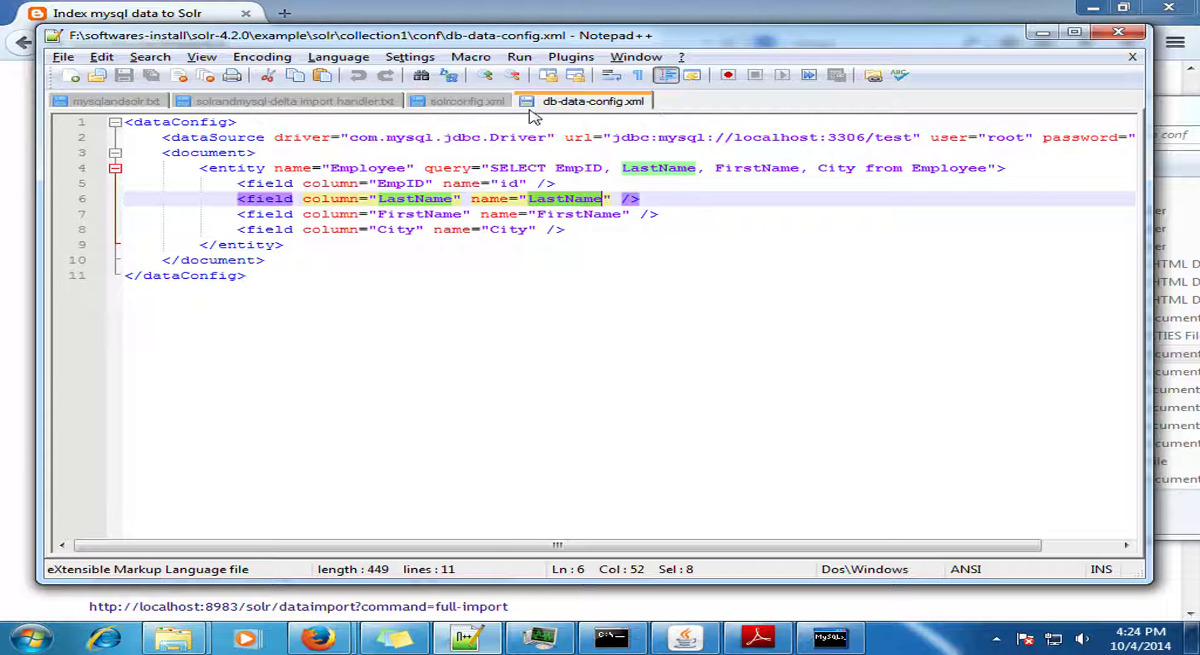
Step: Return to the Firefox tutorial and highlight the four schema.xml field definitions in instruction 4
{"action": "left_click", "coordinate": [1043, 32]}
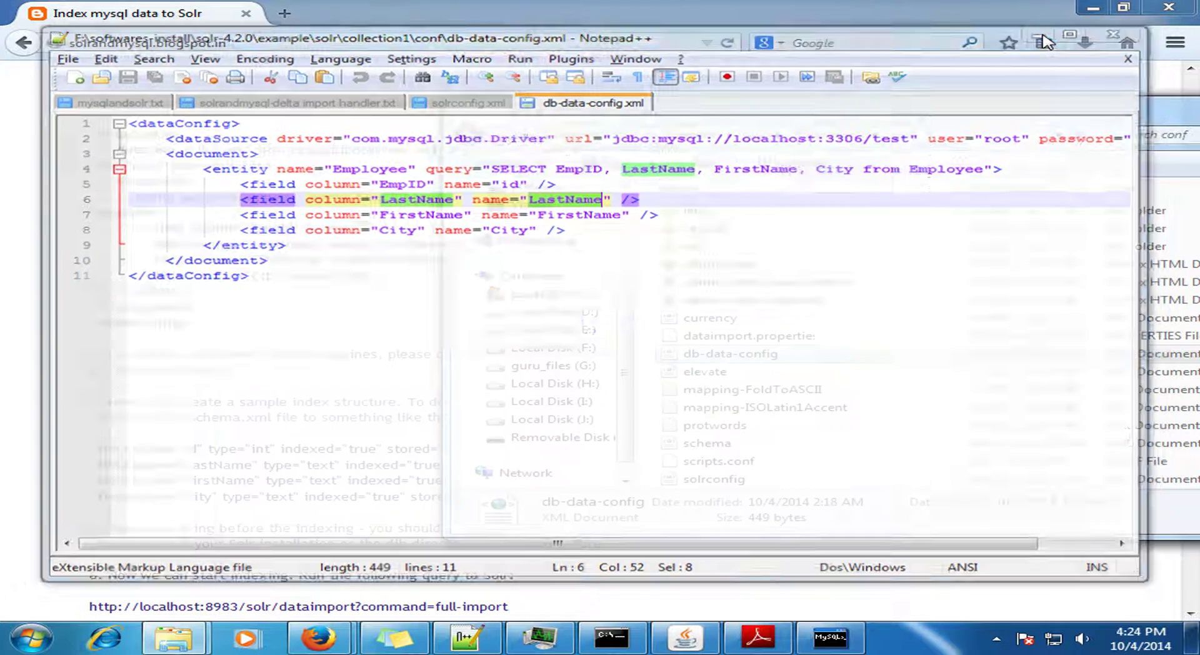
{"action": "left_click", "coordinate": [315, 347]}
{"action": "scroll", "coordinate": [315, 347], "scroll_direction": "down", "scroll_amount": 3}
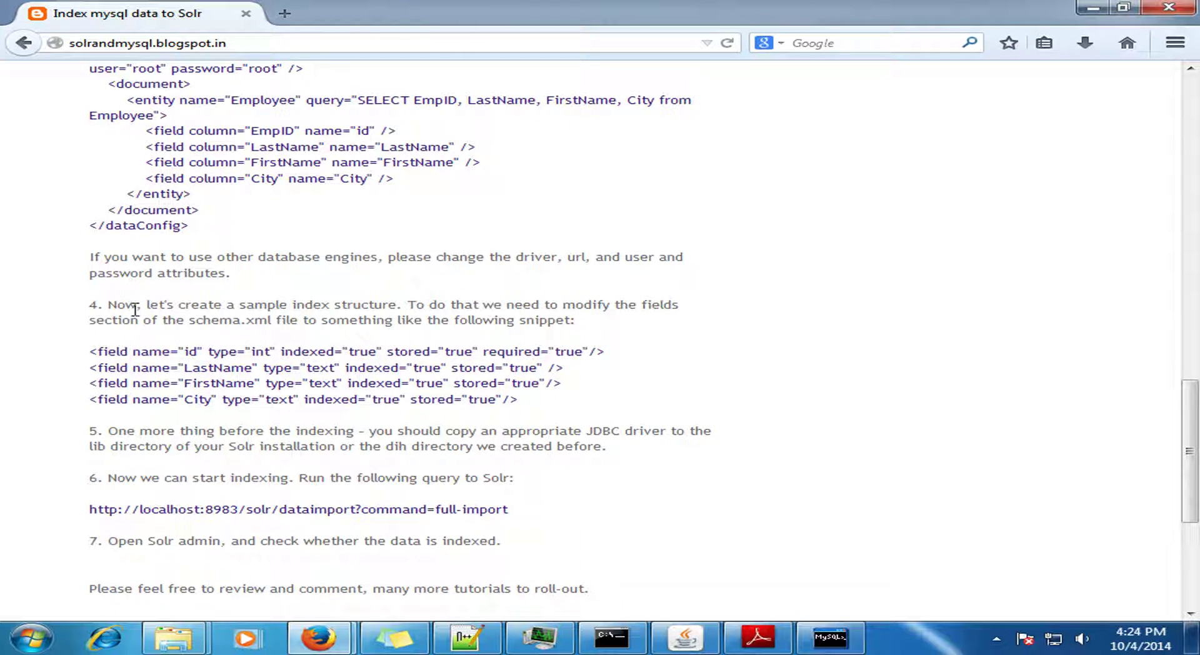
{"action": "left_click_drag", "start_coordinate": [89, 352], "coordinate": [536, 402]}
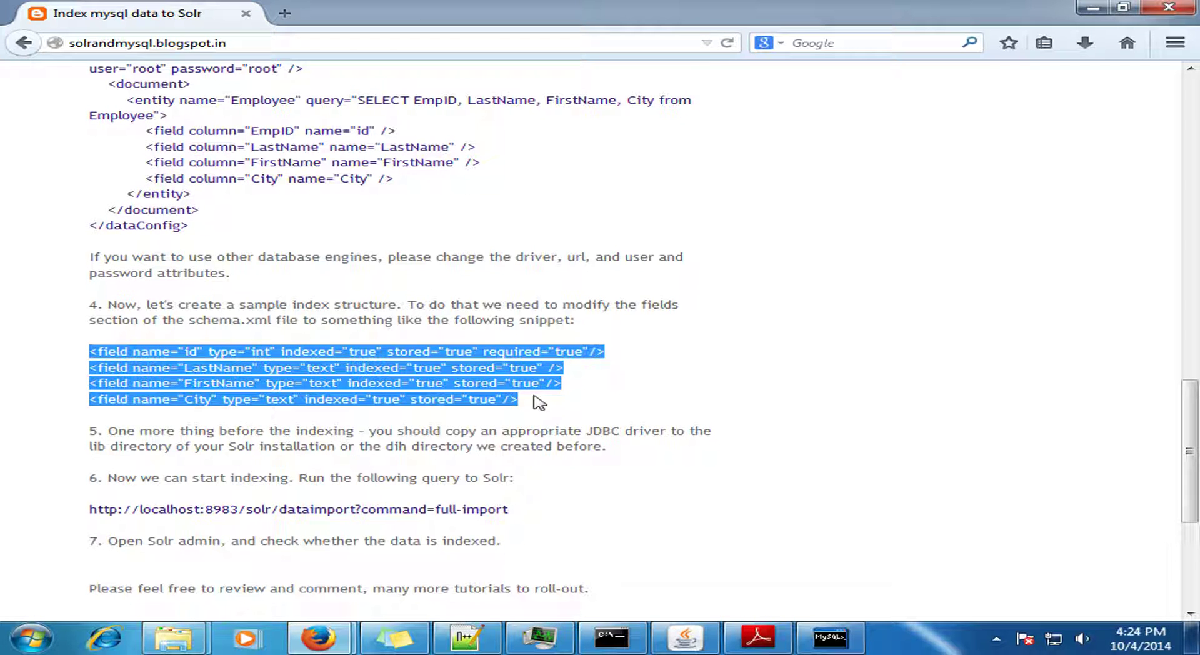
{"action": "left_click", "coordinate": [536, 402]}
{"action": "left_click_drag", "start_coordinate": [536, 402], "coordinate": [91, 354]}
{"action": "left_click", "coordinate": [89, 355]}
{"action": "left_click_drag", "start_coordinate": [87, 351], "coordinate": [533, 407]}
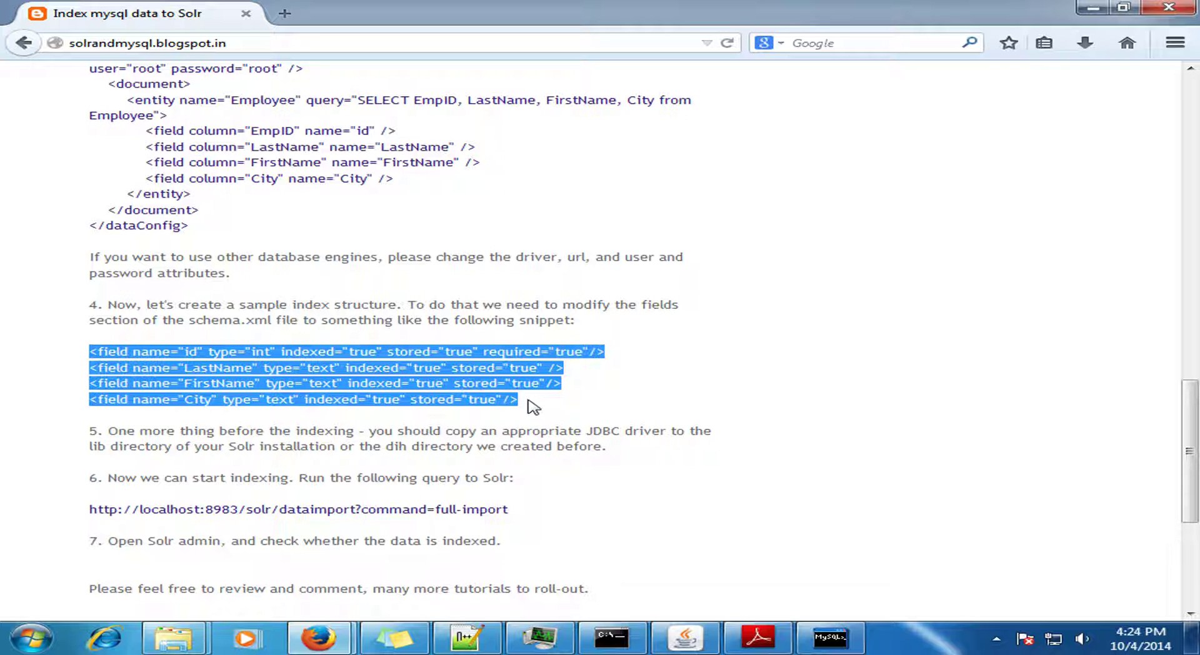
Step: Examine the City field's type, indexed and stored attribute values in the schema snippet
{"action": "left_click", "coordinate": [373, 428]}
{"action": "double_click", "coordinate": [277, 400]}
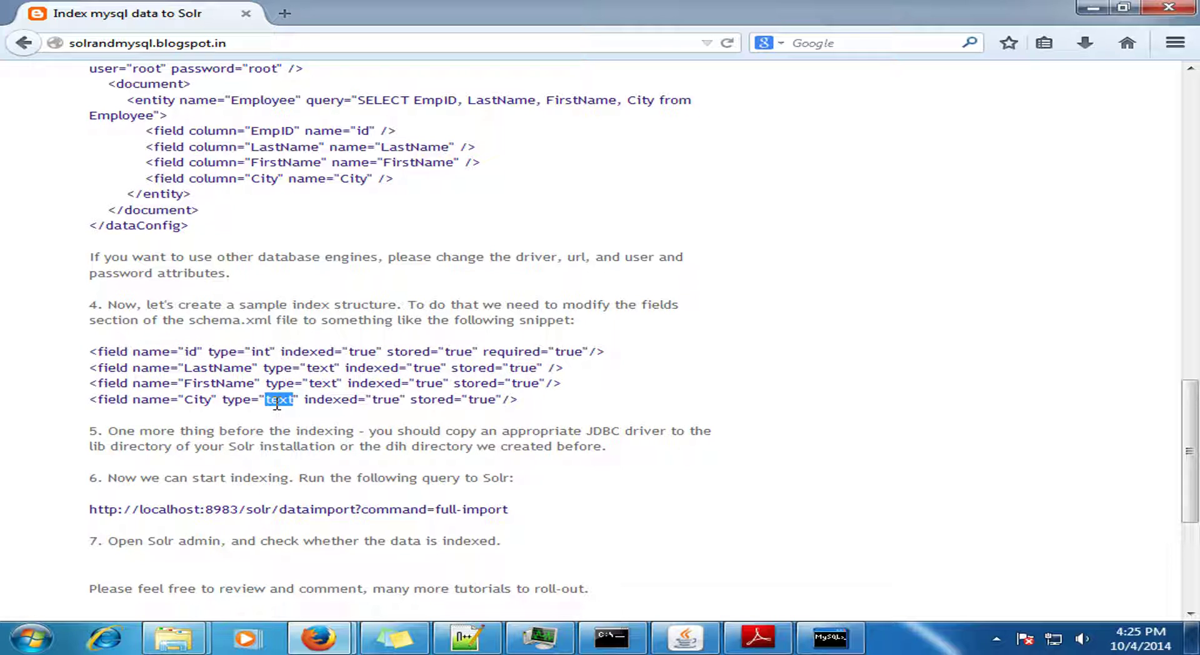
{"action": "double_click", "coordinate": [384, 401]}
{"action": "left_click", "coordinate": [434, 404]}
{"action": "double_click", "coordinate": [484, 399]}
{"action": "left_click", "coordinate": [393, 445]}
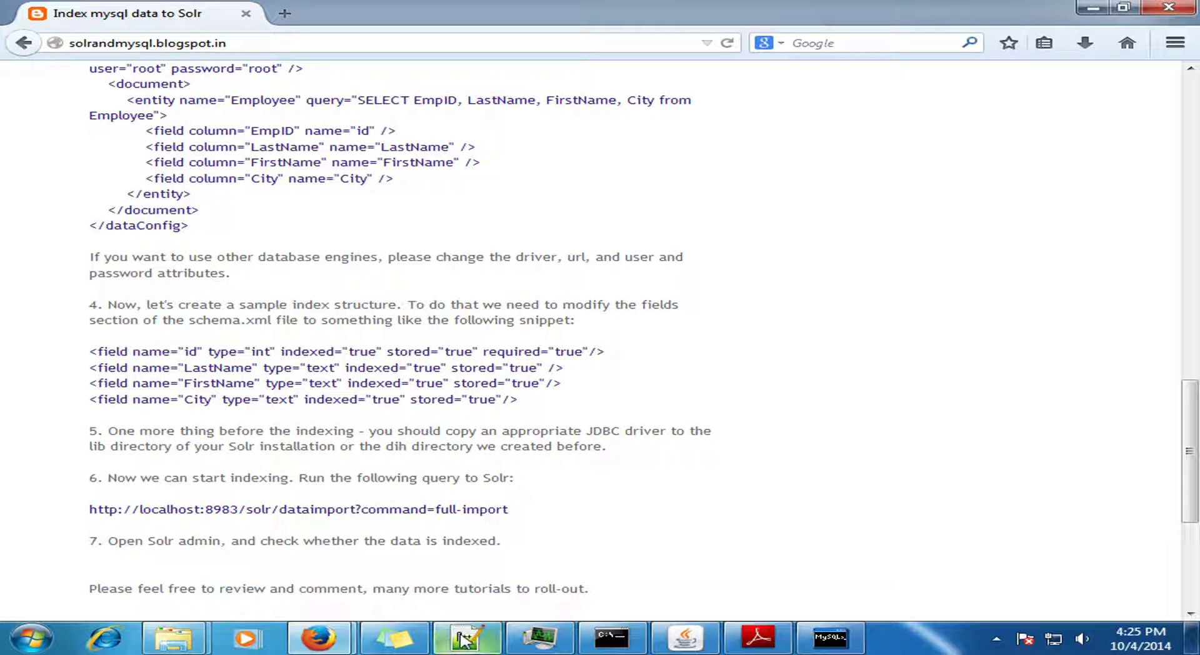
Step: Go back to the conf folder in Windows Explorer and open schema.xml for editing in Notepad++
{"action": "left_click", "coordinate": [189, 640]}
{"action": "left_click", "coordinate": [381, 566]}
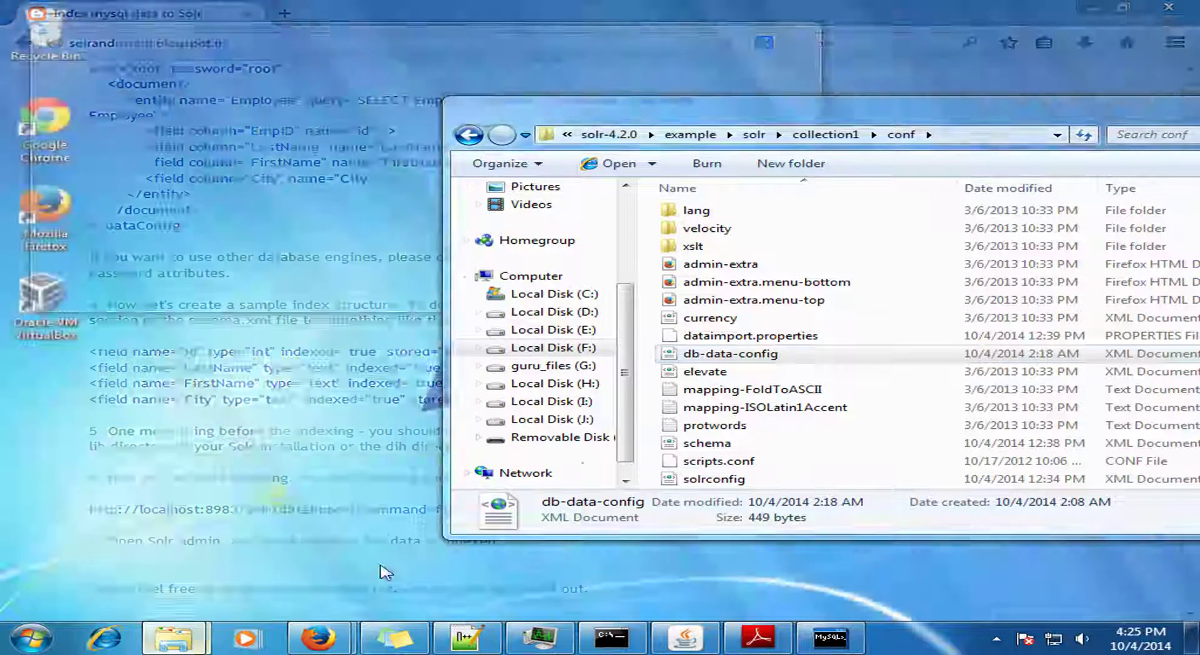
{"action": "left_click", "coordinate": [725, 426]}
{"action": "left_click", "coordinate": [732, 443]}
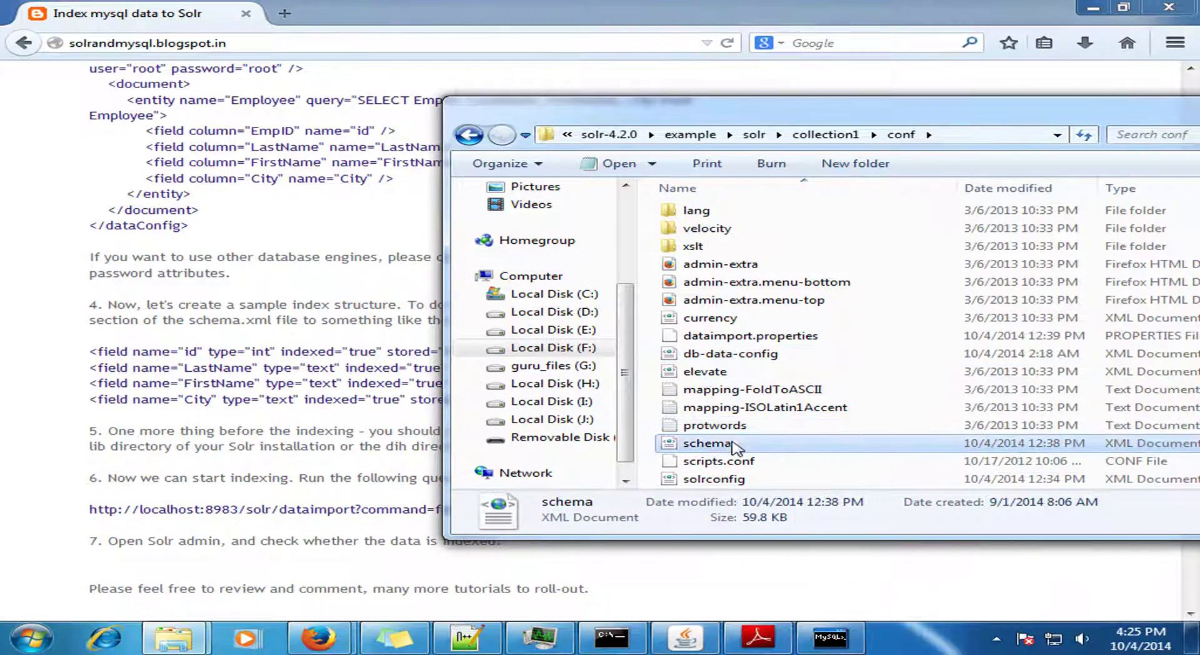
{"action": "right_click", "coordinate": [732, 443]}
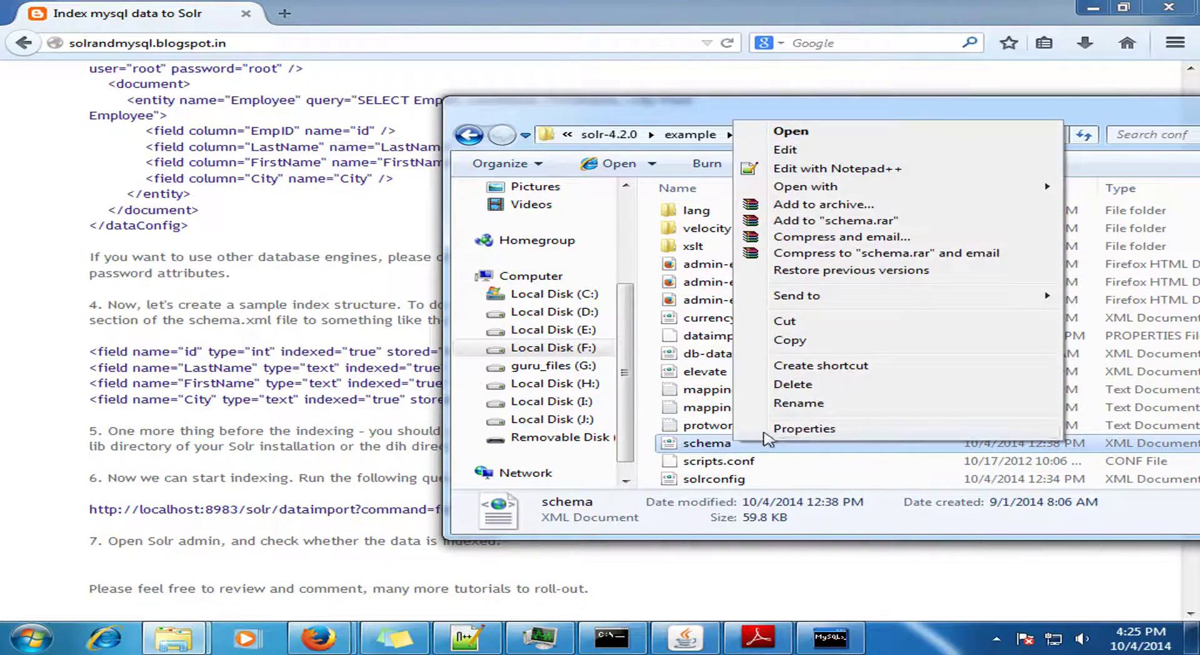
{"action": "left_click", "coordinate": [883, 169]}
Step: Locate and highlight the LastName, FirstName and City field definitions in schema.xml, plus the id field definition
{"action": "left_click", "coordinate": [637, 259]}
{"action": "scroll", "coordinate": [656, 278], "scroll_direction": "down", "scroll_amount": 8}
{"action": "scroll", "coordinate": [656, 278], "scroll_direction": "down", "scroll_amount": 20}
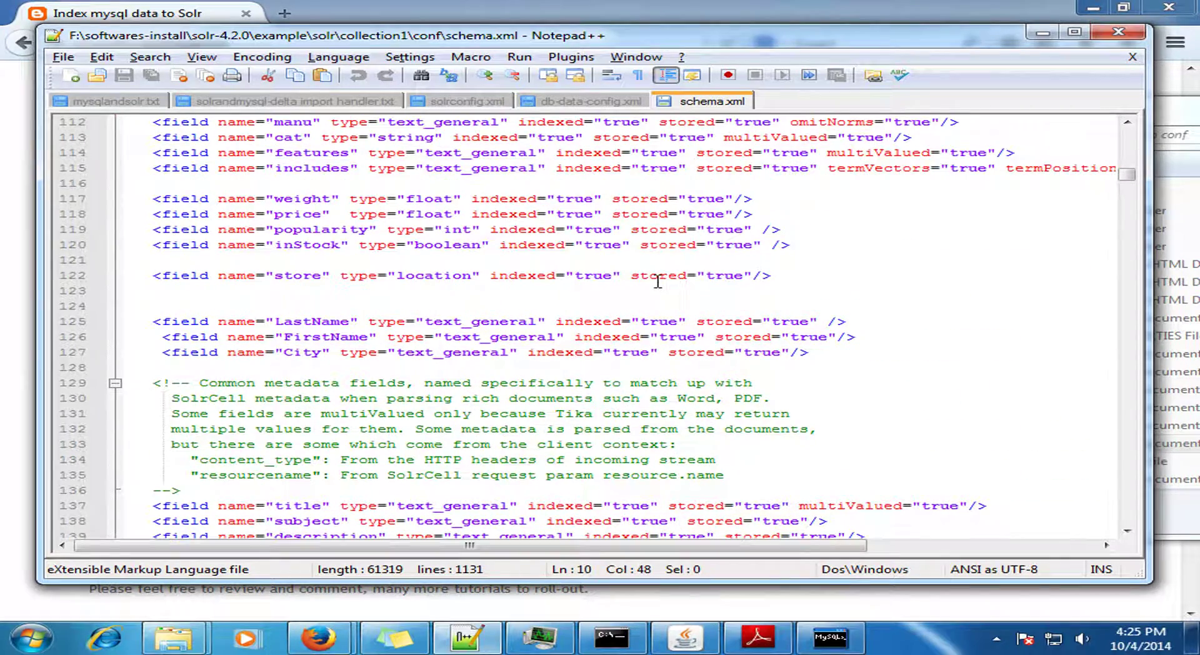
{"action": "left_click_drag", "start_coordinate": [158, 321], "coordinate": [810, 354]}
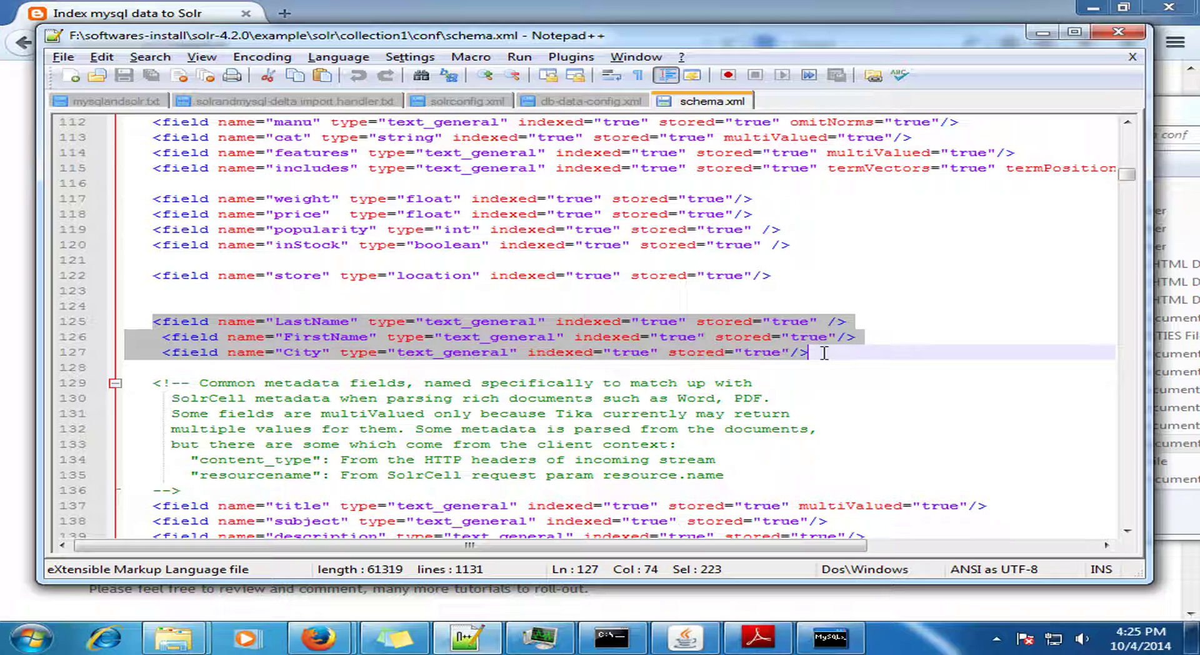
{"action": "left_click", "coordinate": [827, 355]}
{"action": "scroll", "coordinate": [700, 300], "scroll_direction": "up", "scroll_amount": 4}
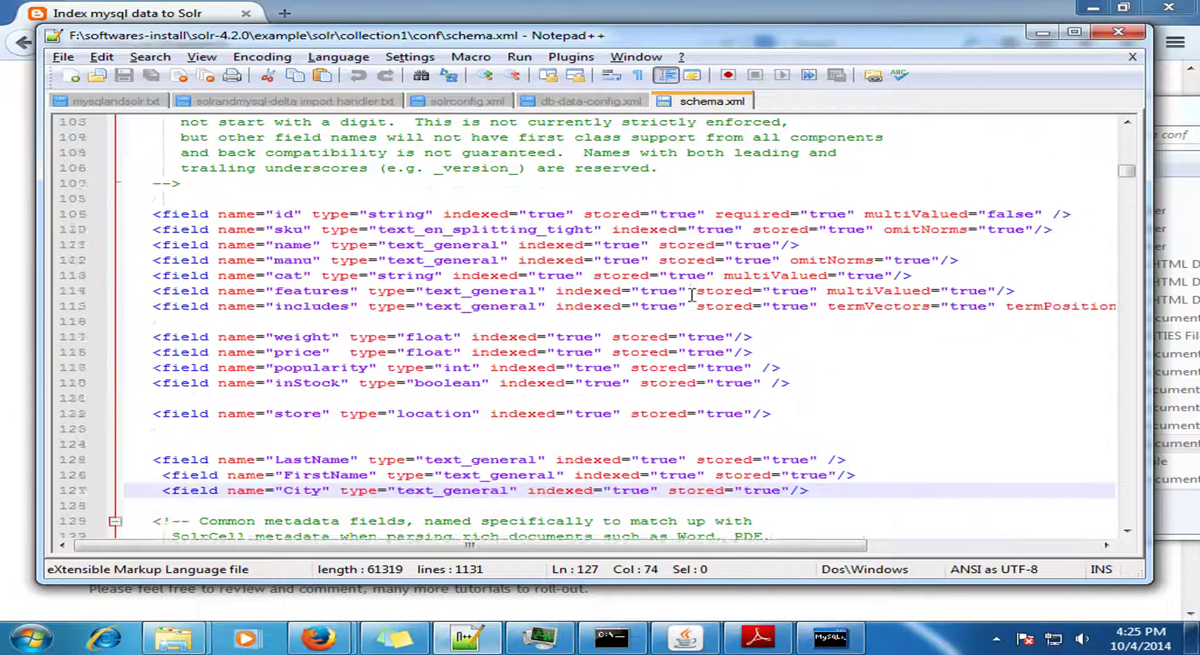
{"action": "left_click_drag", "start_coordinate": [155, 265], "coordinate": [1080, 257]}
{"action": "left_click", "coordinate": [932, 185]}
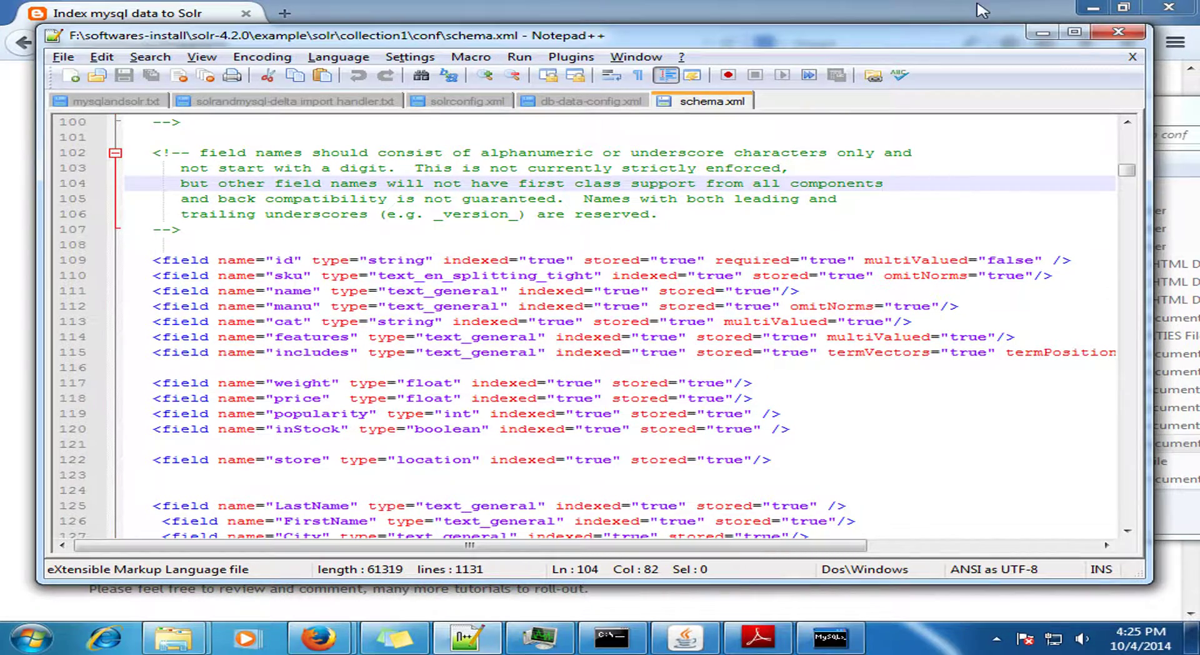
Step: Return to the Firefox tutorial to read instructions 5 to 7, and briefly view the MySQL command-line client
{"action": "left_click", "coordinate": [1043, 33]}
{"action": "left_click", "coordinate": [159, 445]}
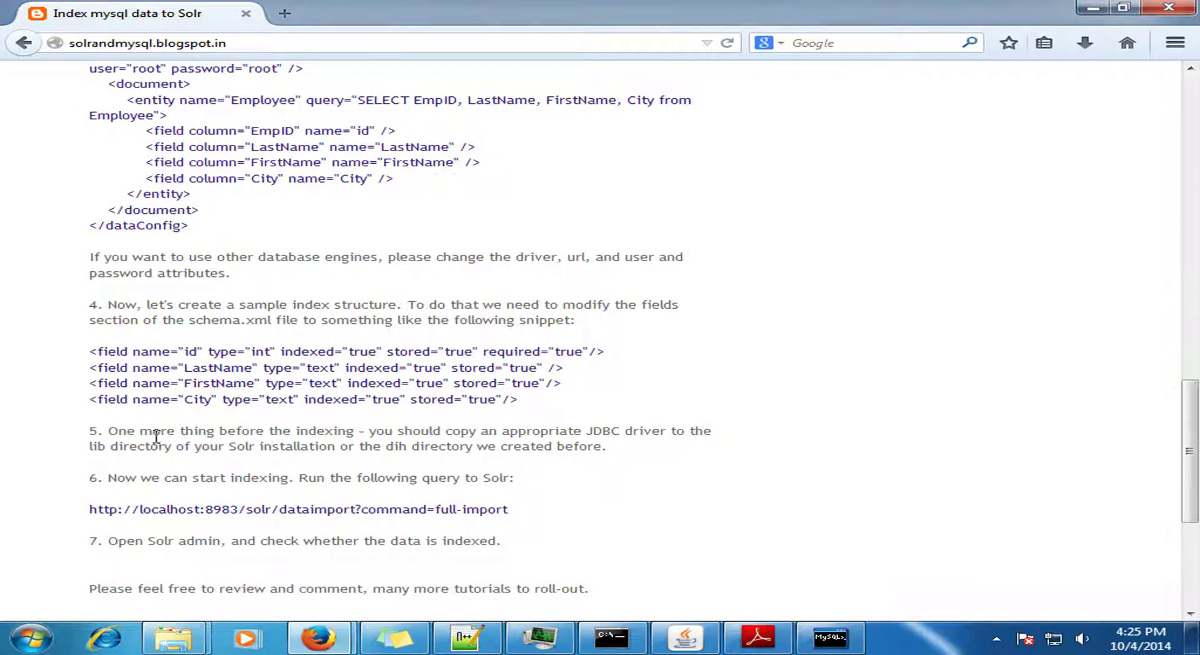
{"action": "scroll", "coordinate": [166, 437], "scroll_direction": "down", "scroll_amount": 3}
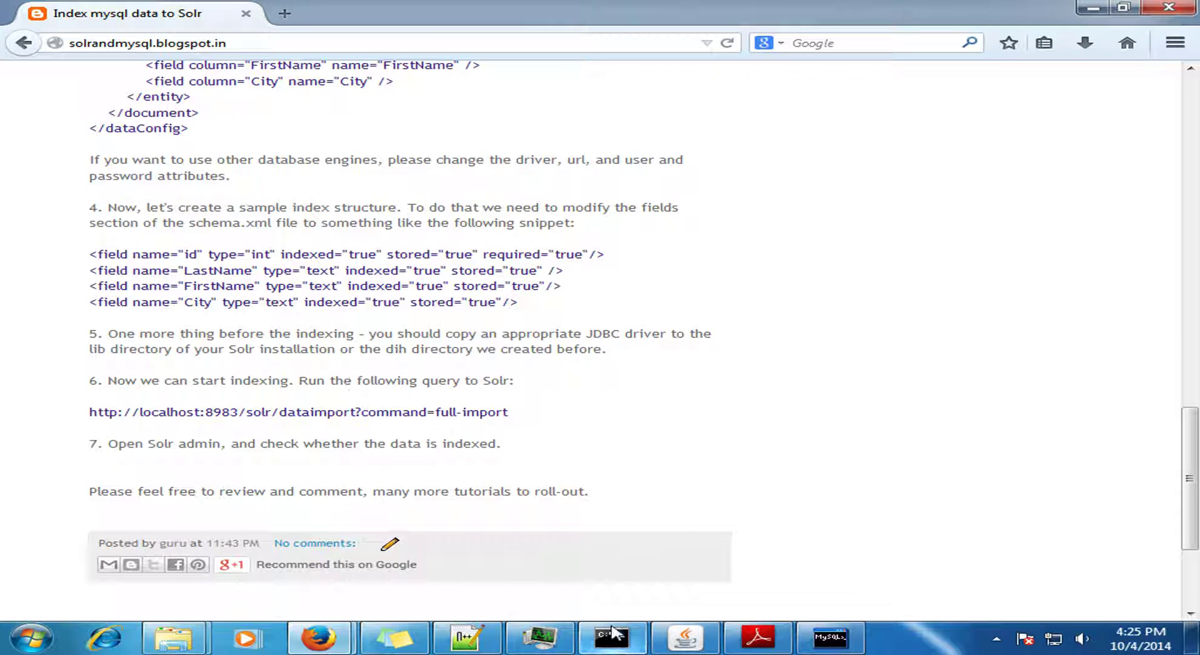
{"action": "left_click", "coordinate": [838, 644]}
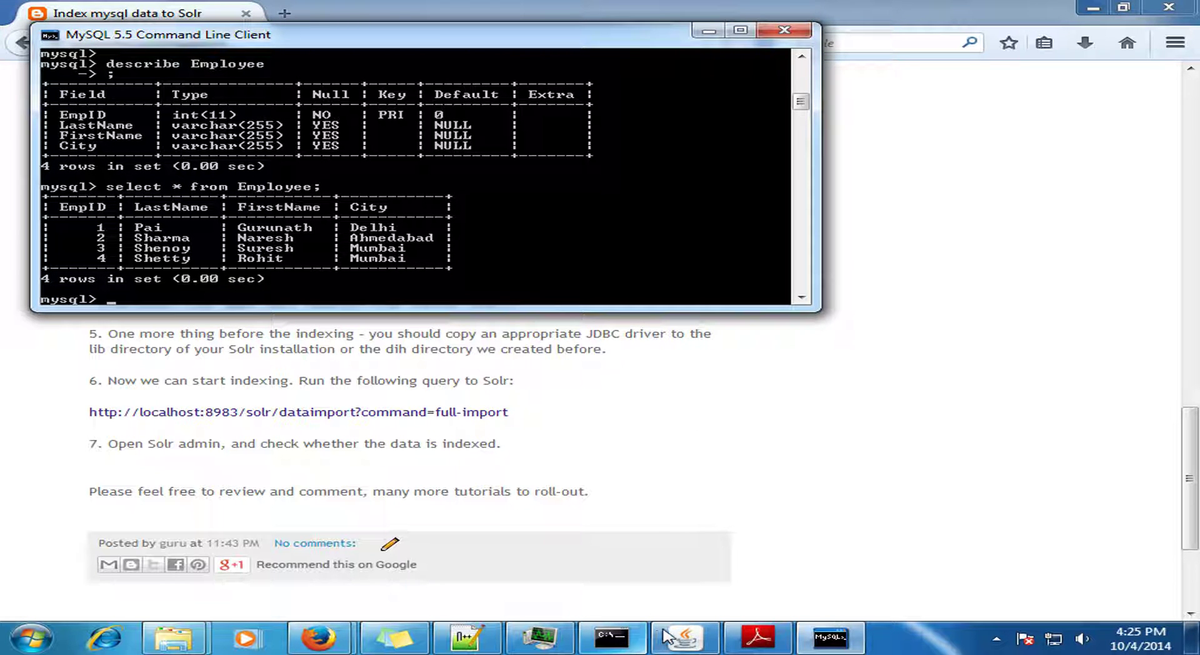
{"action": "left_click", "coordinate": [628, 433]}
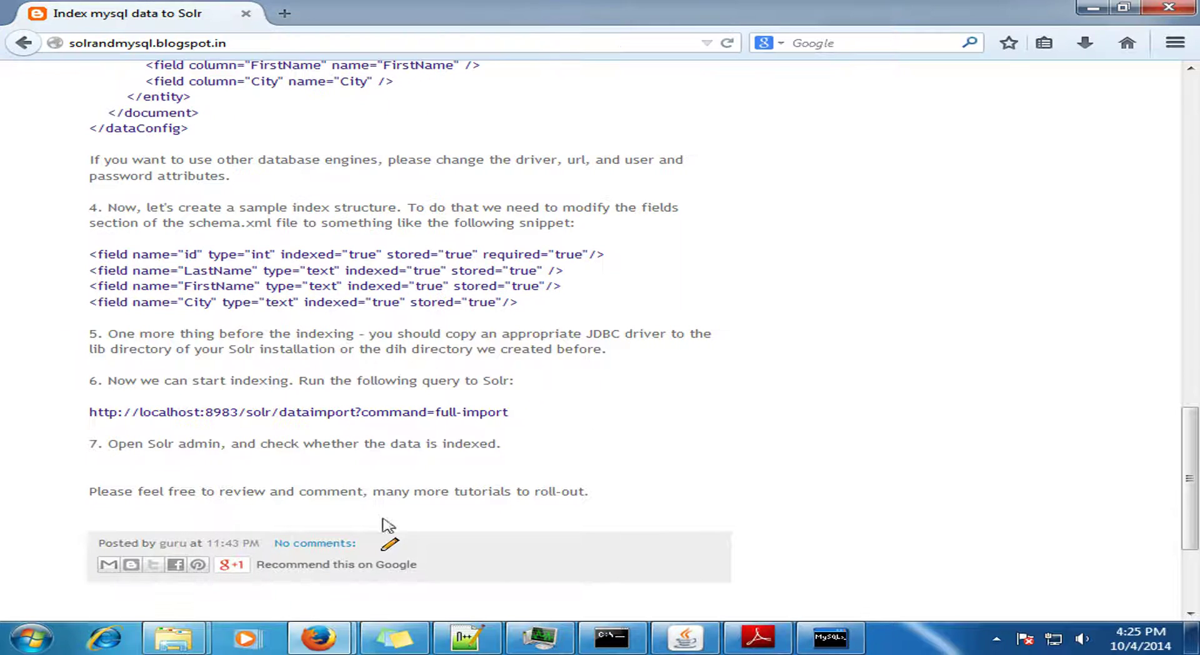
Step: Open a Windows command prompt and change to the F:\softwares-install\solr-4.2.0 directory
{"action": "left_click", "coordinate": [30, 638]}
{"action": "left_click", "coordinate": [714, 451]}
{"action": "key", "text": "super+r"}
{"action": "type", "text": "cmd"}
{"action": "key", "text": "Return"}
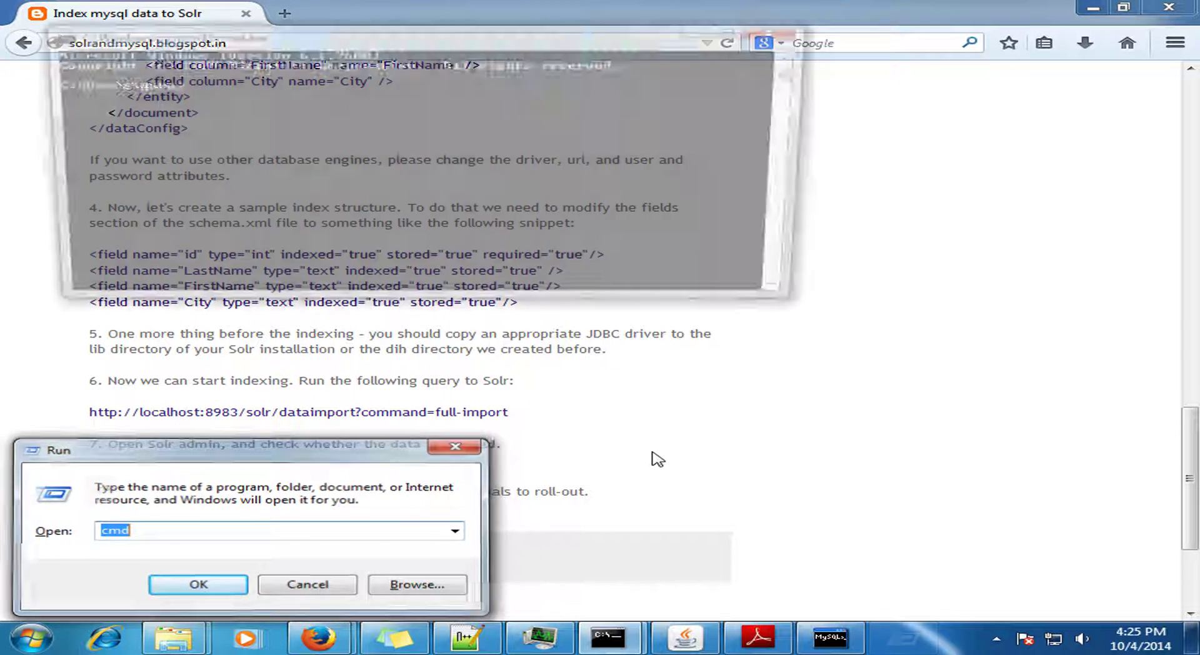
{"action": "type", "text": "F:"}
{"action": "key", "text": "Return"}
{"action": "type", "text": "softwares-install"}
{"action": "key", "text": "Return"}
{"action": "type", "text": "cd solr-4.2.0"}
{"action": "key", "text": "Return"}
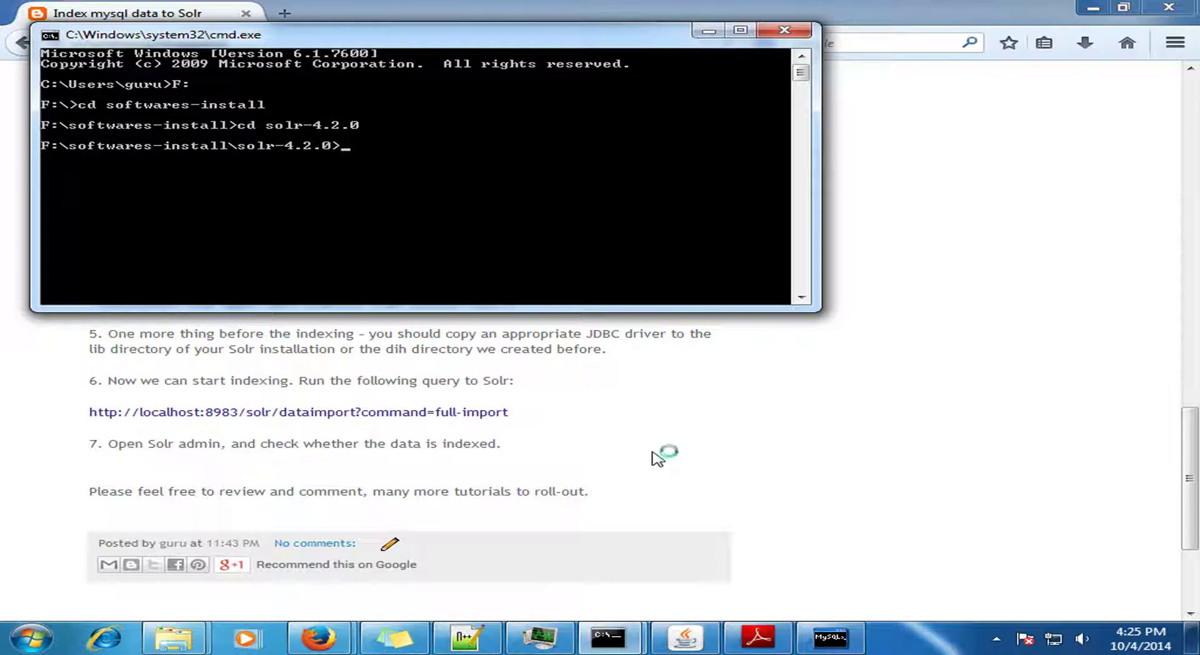
Step: Open a new Windows Explorer window and browse to F:\softwares-install\solr-4.2.0\example
{"action": "left_click", "coordinate": [656, 460]}
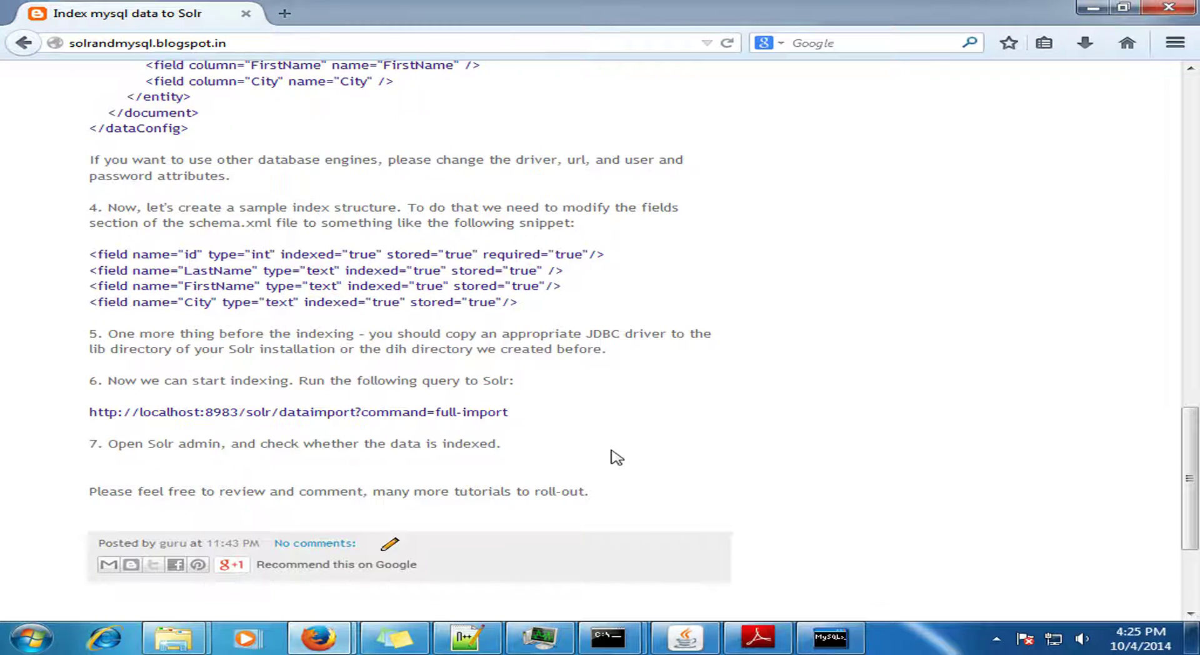
{"action": "key", "text": "super+e"}
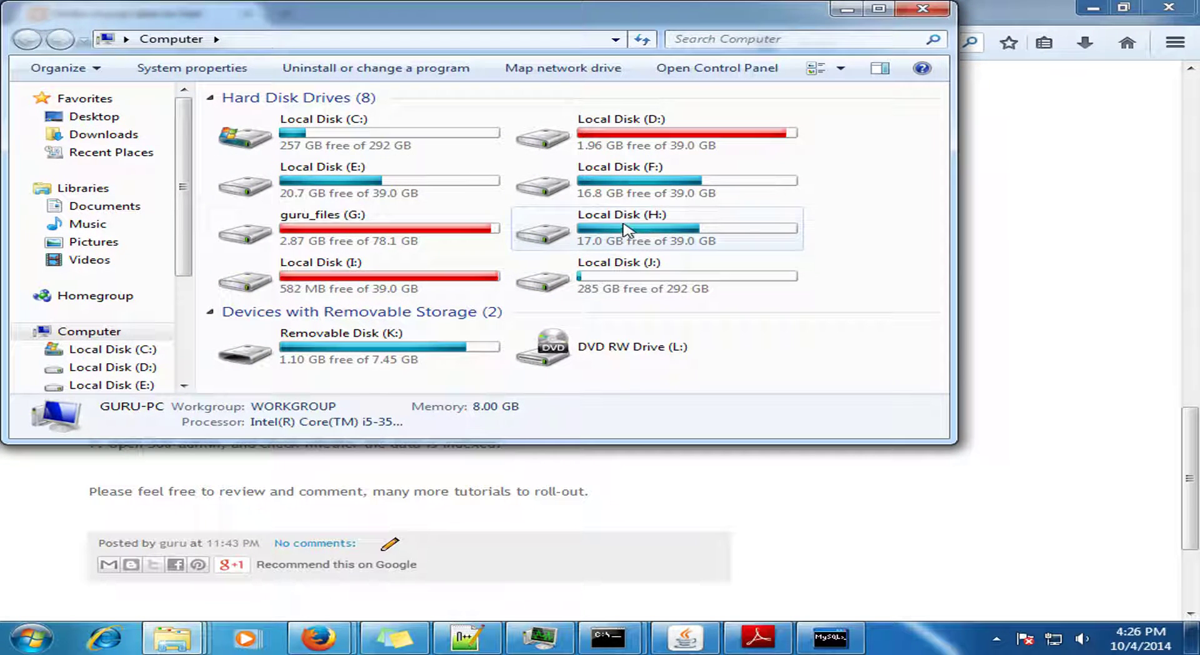
{"action": "left_click", "coordinate": [450, 193]}
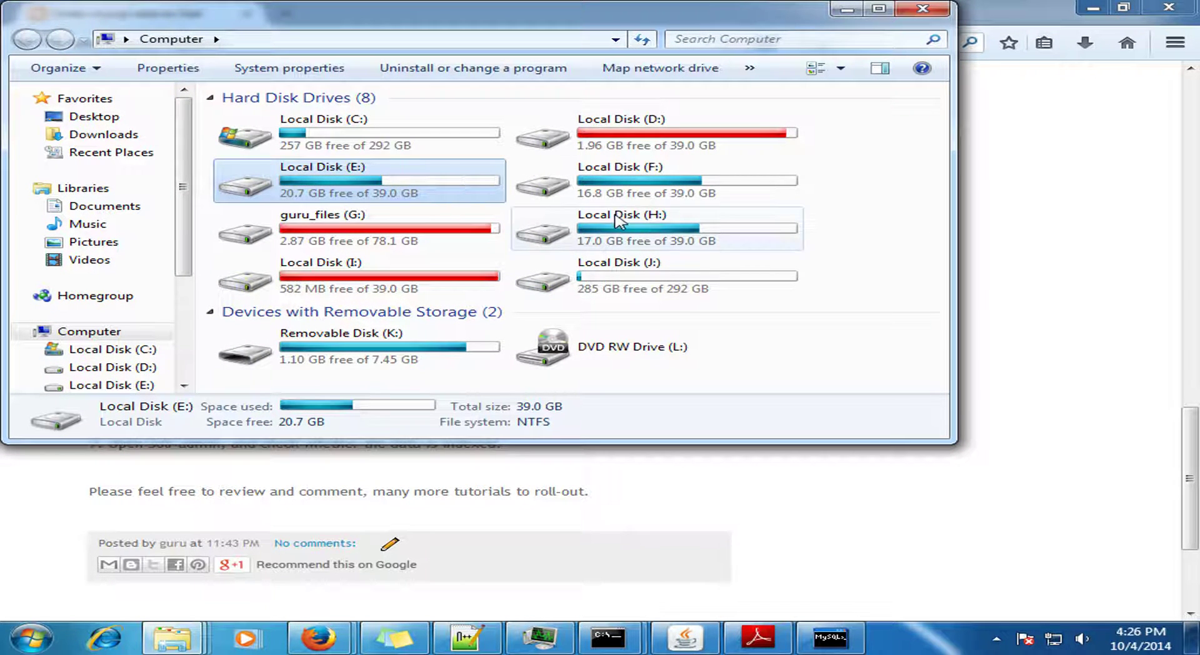
{"action": "double_click", "coordinate": [627, 186]}
{"action": "double_click", "coordinate": [381, 153]}
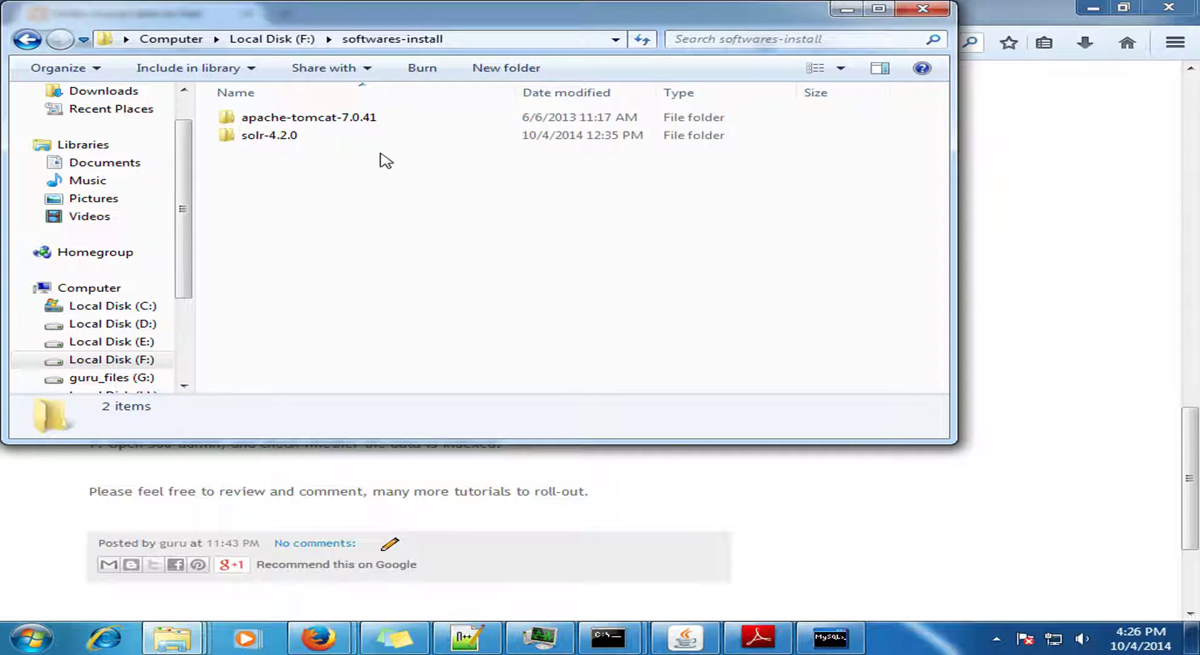
{"action": "double_click", "coordinate": [368, 140]}
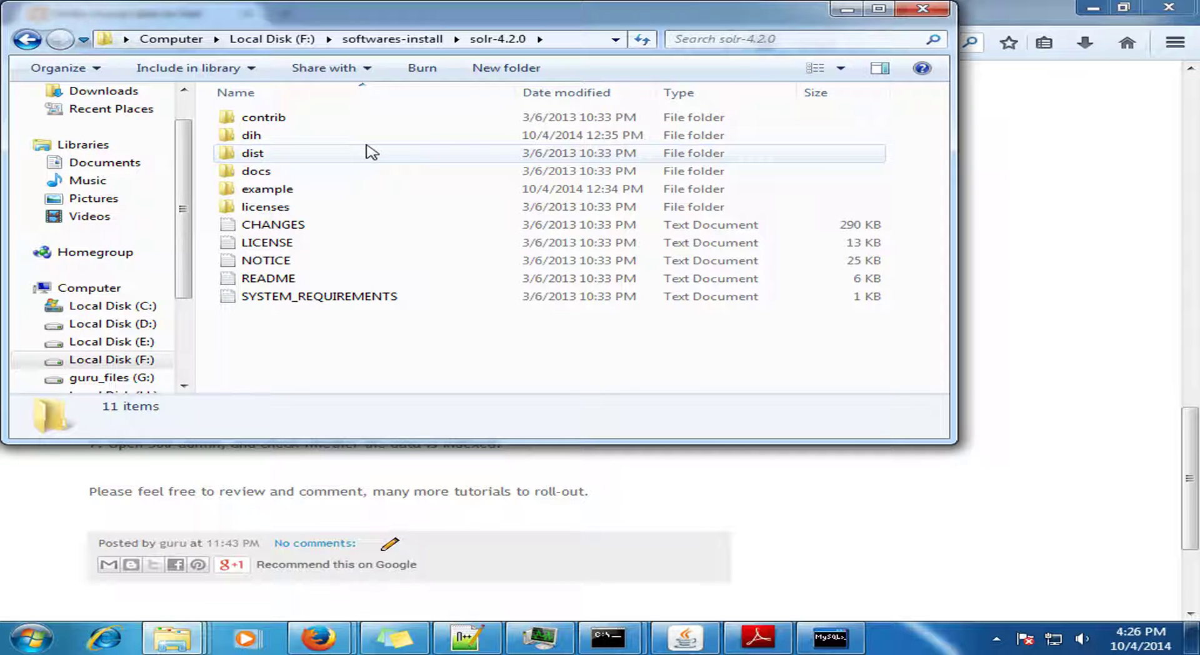
{"action": "left_click", "coordinate": [371, 152]}
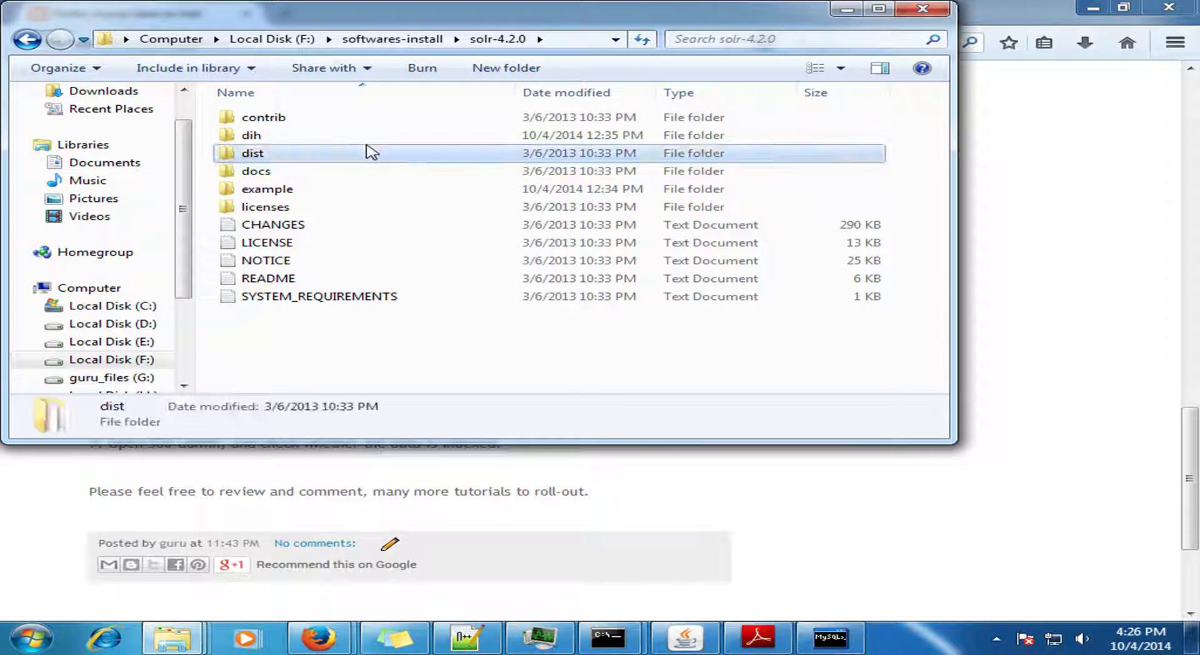
{"action": "double_click", "coordinate": [361, 189]}
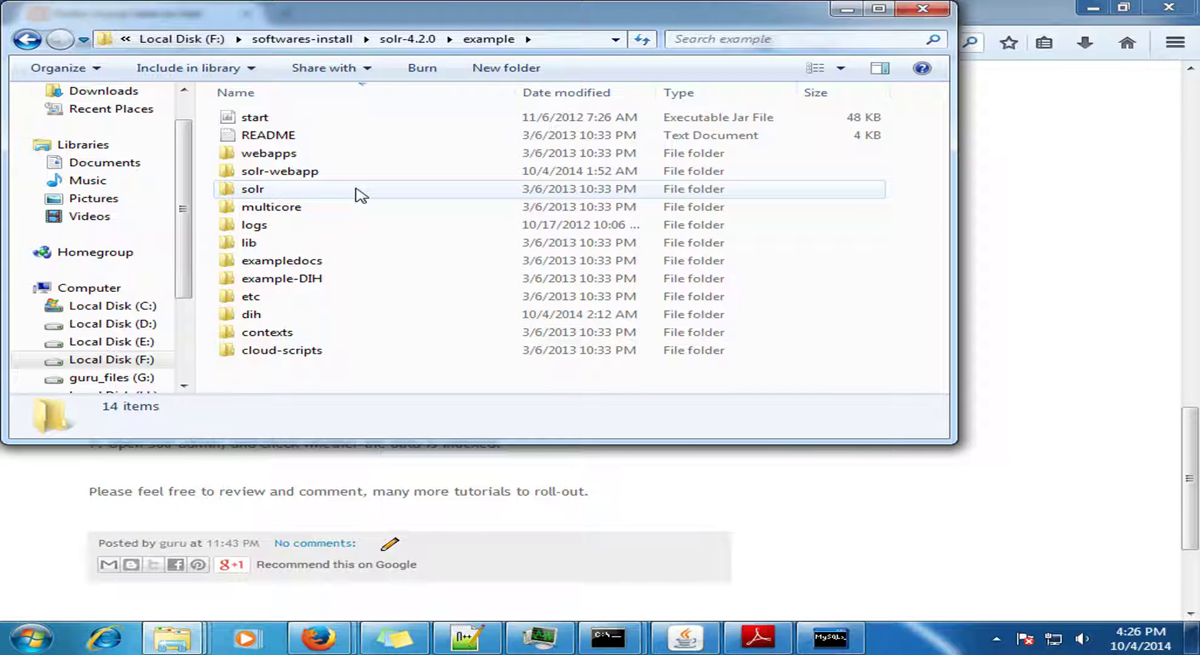
Step: Go into the solr\collection1 folder and select its data subfolder
{"action": "key", "text": "Down"}
{"action": "key", "text": "Down"}
{"action": "key", "text": "Down"}
{"action": "key", "text": "Down"}
{"action": "key", "text": "Down"}
{"action": "key", "text": "Return"}
{"action": "key", "text": "Down"}
{"action": "key", "text": "Down"}
{"action": "key", "text": "Down"}
{"action": "key", "text": "Up"}
{"action": "key", "text": "Return"}
{"action": "key", "text": "Down"}
{"action": "key", "text": "Down"}
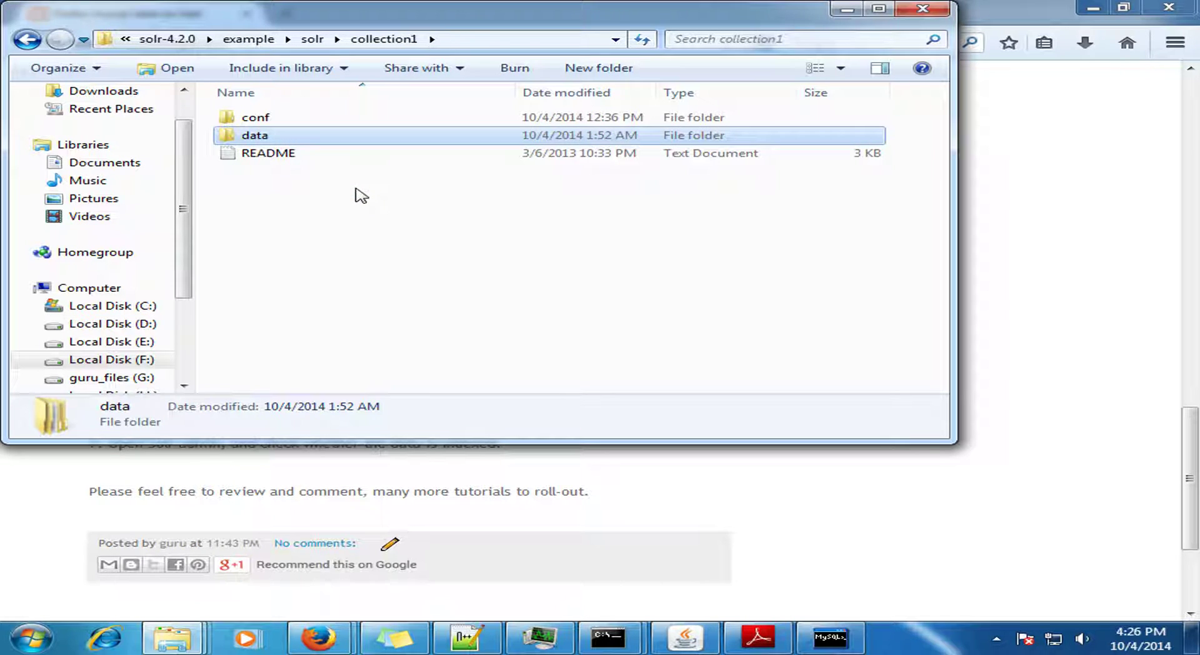
Step: Open the index folder inside data and permanently delete all files in it
{"action": "key", "text": "Return"}
{"action": "key", "text": "Down"}
{"action": "key", "text": "Return"}
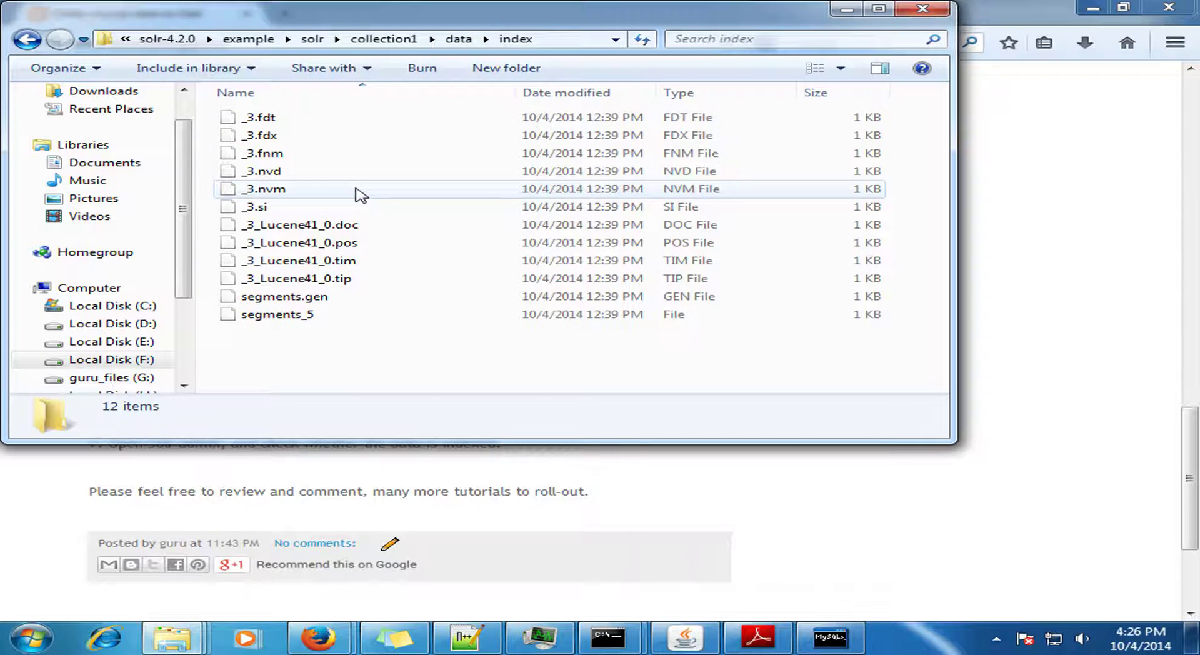
{"action": "key", "text": "ctrl+a"}
{"action": "key", "text": "shift+Delete"}
{"action": "key", "text": "Return"}
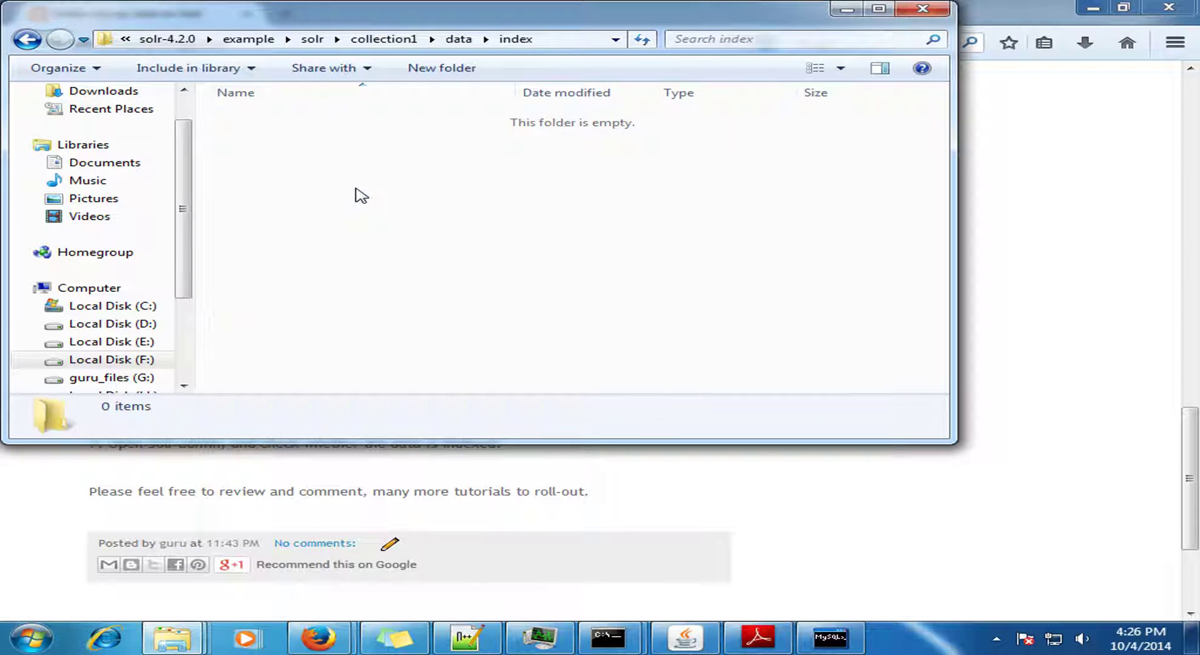
Step: Permanently delete all log files in the data\tlog folder and close the Explorer window
{"action": "key", "text": "BackSpace"}
{"action": "key", "text": "Down"}
{"action": "key", "text": "Return"}
{"action": "key", "text": "Down"}
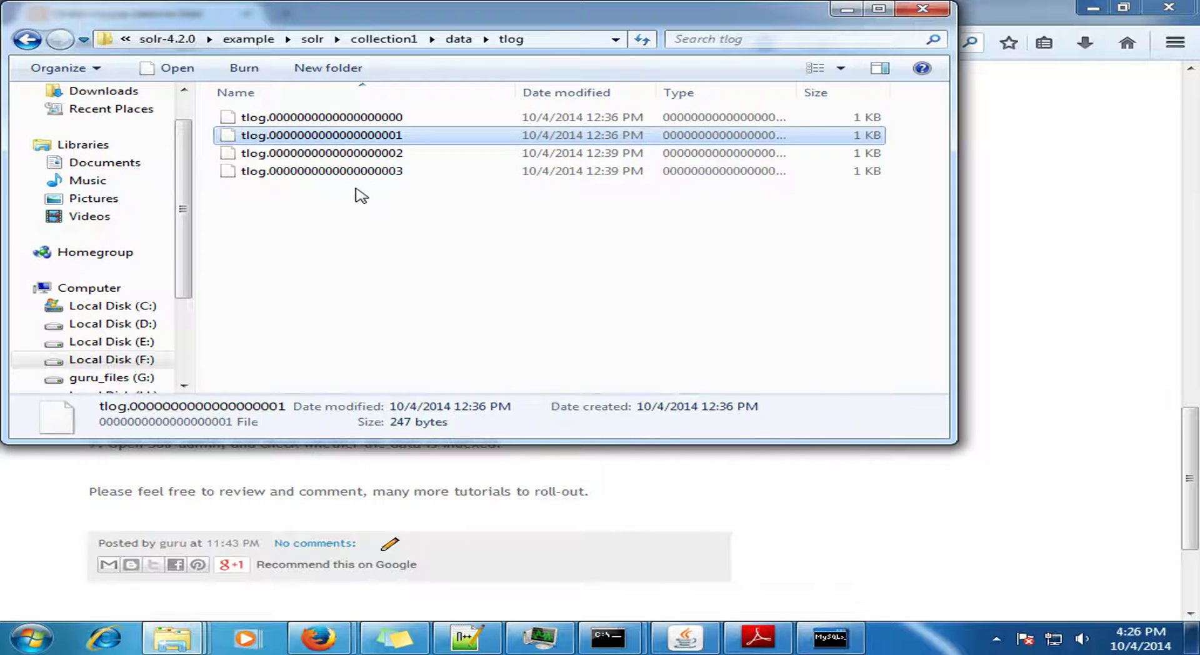
{"action": "key", "text": "ctrl+a"}
{"action": "key", "text": "shift+Delete"}
{"action": "key", "text": "Return"}
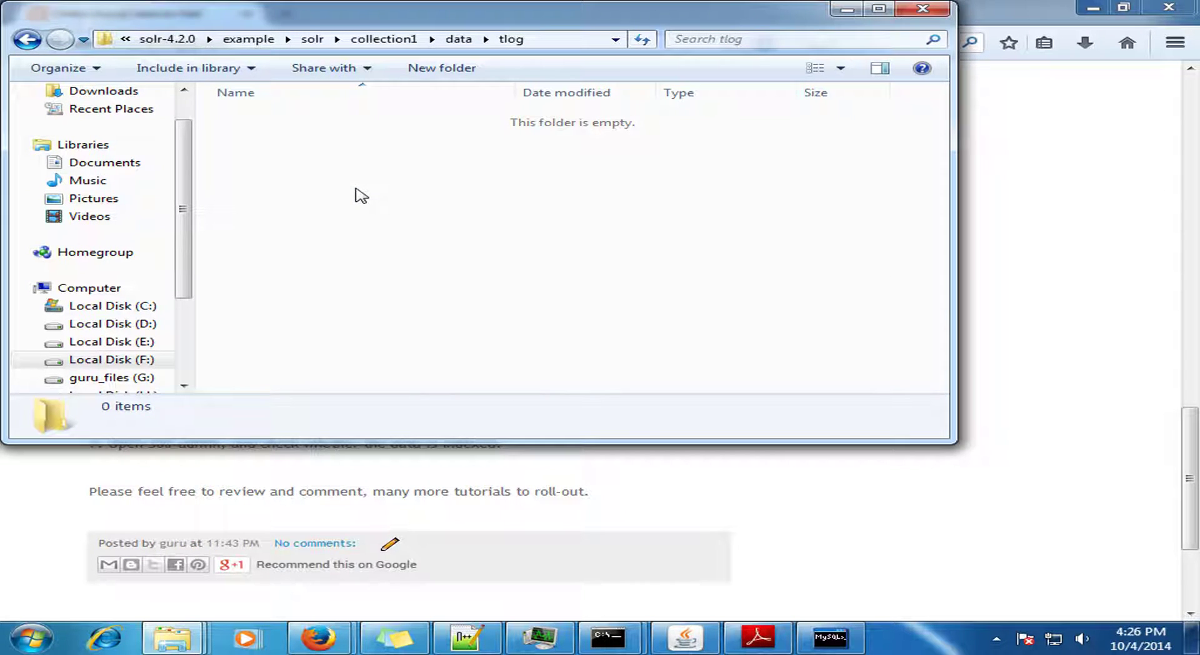
{"action": "left_click", "coordinate": [900, 7]}
Step: Return to the Windows command prompt and change to the example directory of solr-4.2.0
{"action": "left_click", "coordinate": [812, 636]}
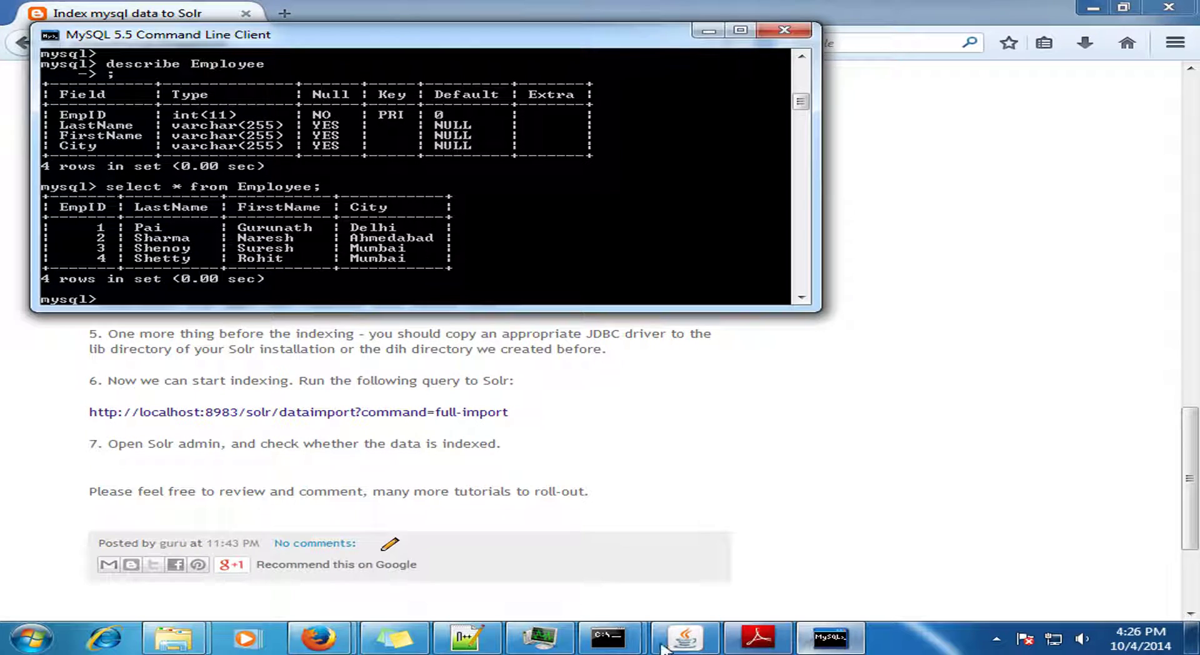
{"action": "mouse_move", "coordinate": [609, 637]}
{"action": "left_click", "coordinate": [732, 531]}
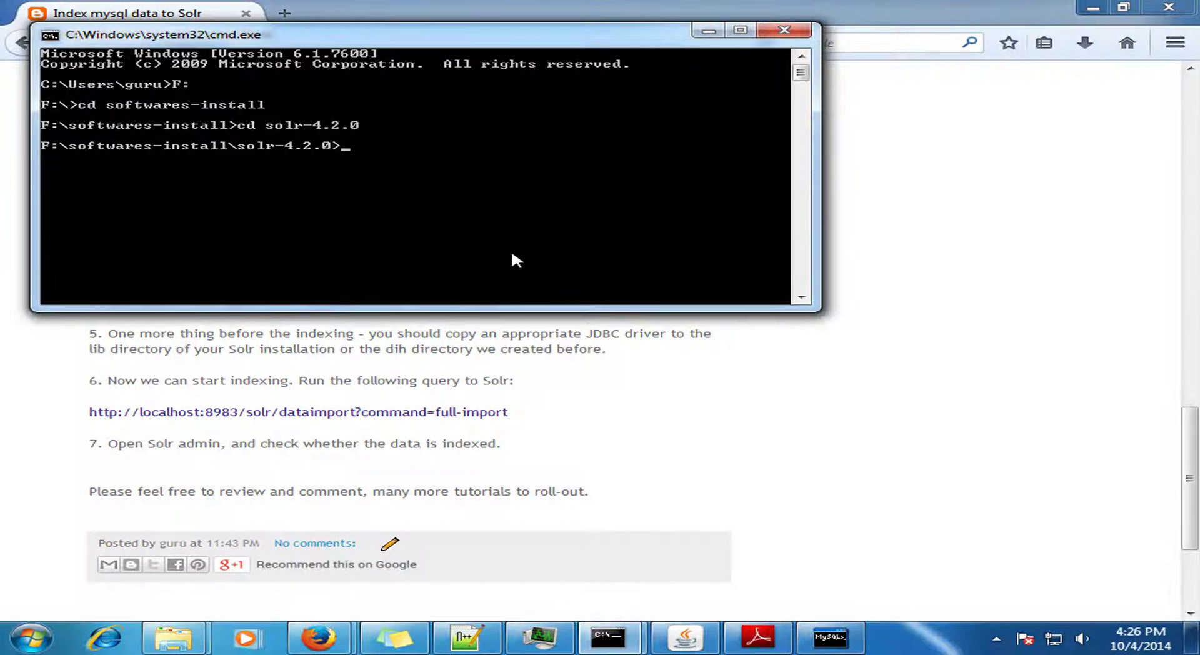
{"action": "type", "text": "cd examplem"}
{"action": "key", "text": "BackSpace"}
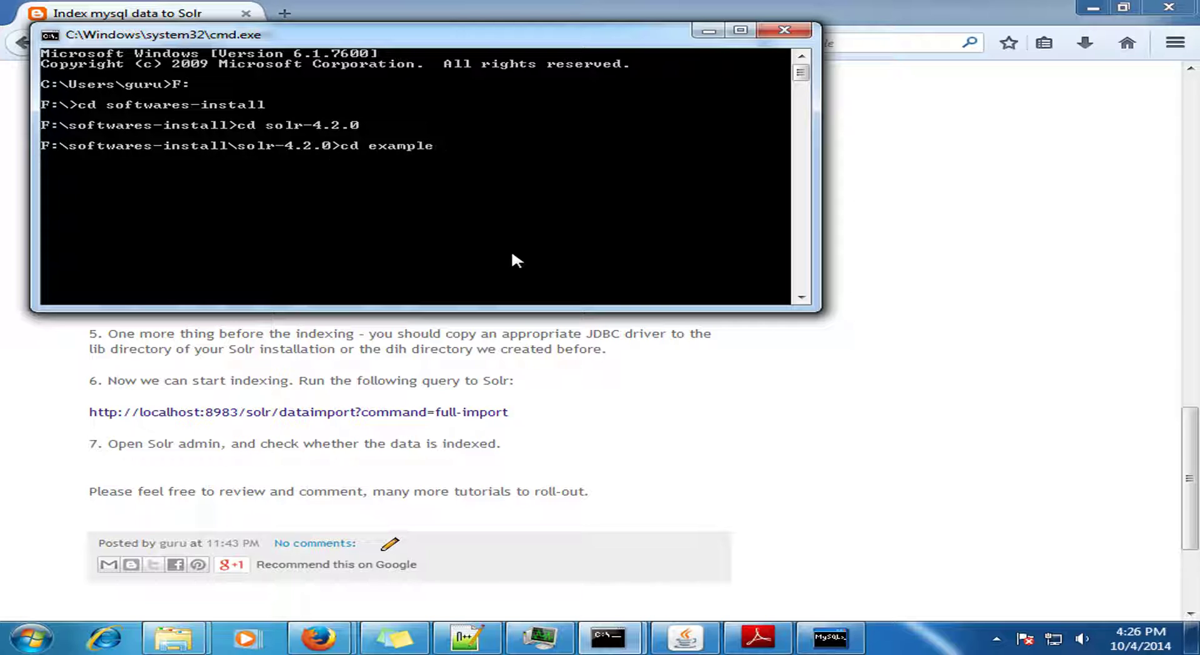
{"action": "key", "text": "Return"}
Step: Start the Solr server from the example directory with java -jar start.jar
{"action": "type", "text": "java -"}
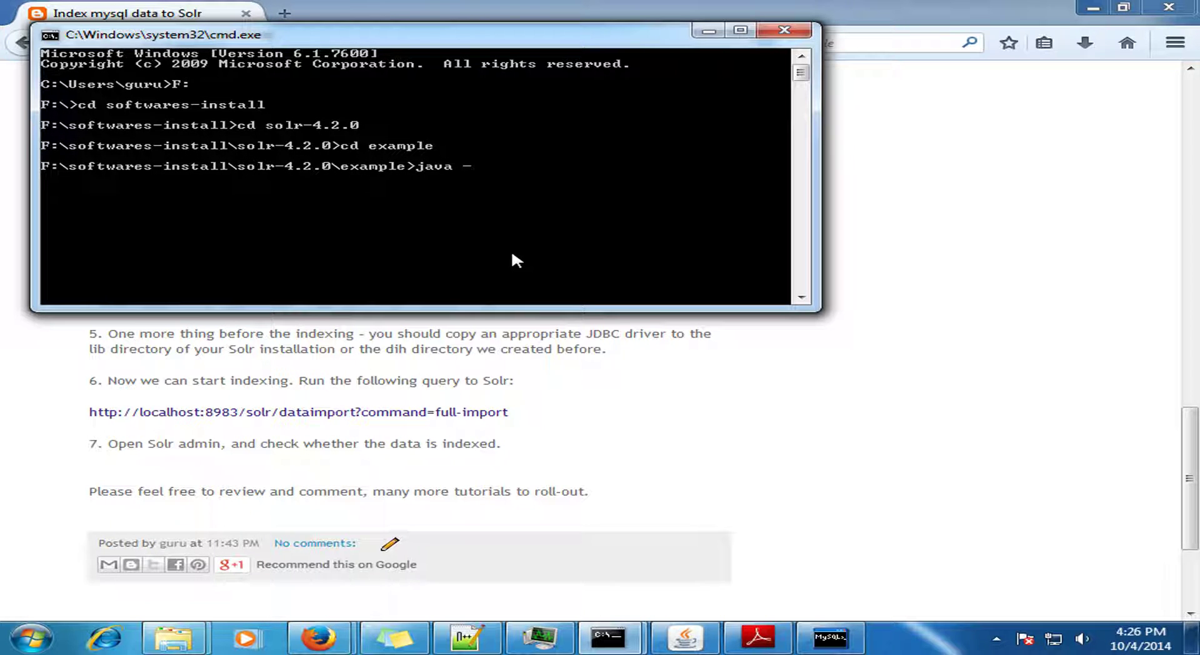
{"action": "type", "text": "jar start.jar"}
{"action": "key", "text": "Return"}
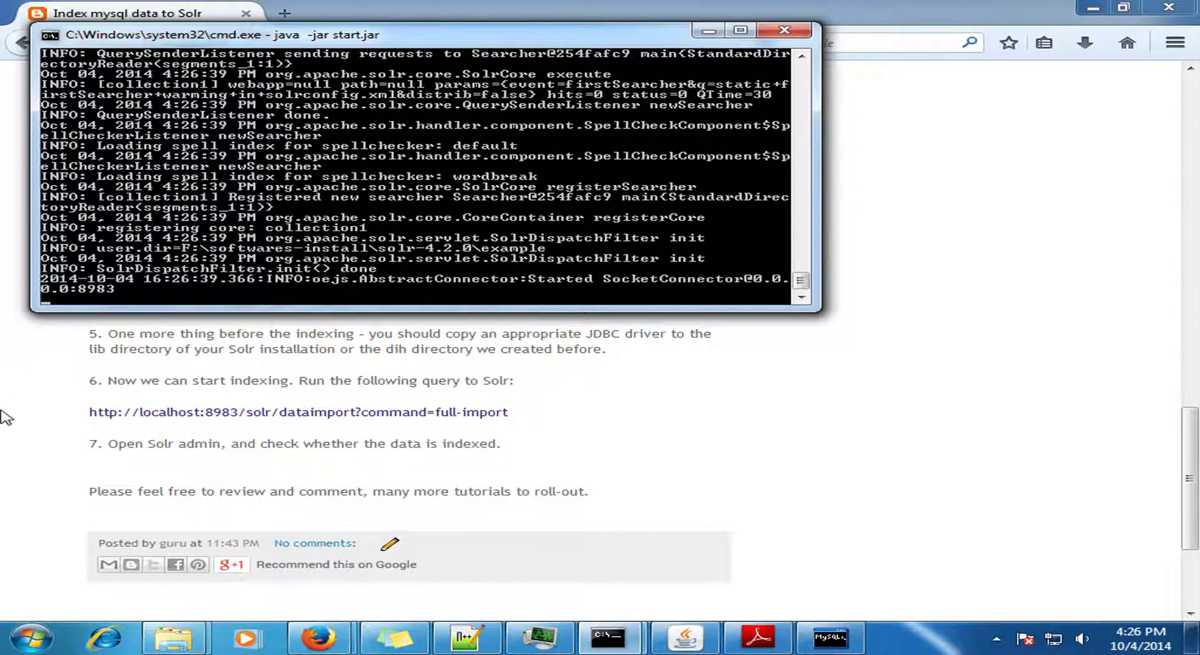
Step: Switch to Firefox and open the Solr Admin page localhost:8983/solr/#/ in a new tab
{"action": "left_click", "coordinate": [337, 9]}
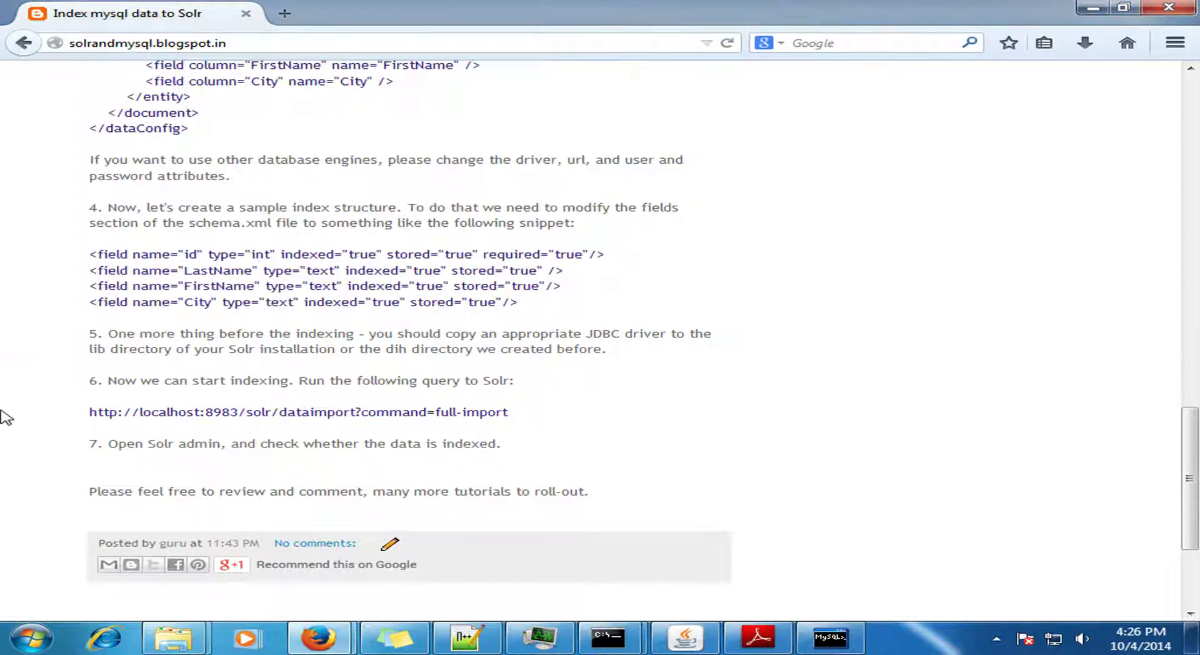
{"action": "left_click", "coordinate": [284, 13]}
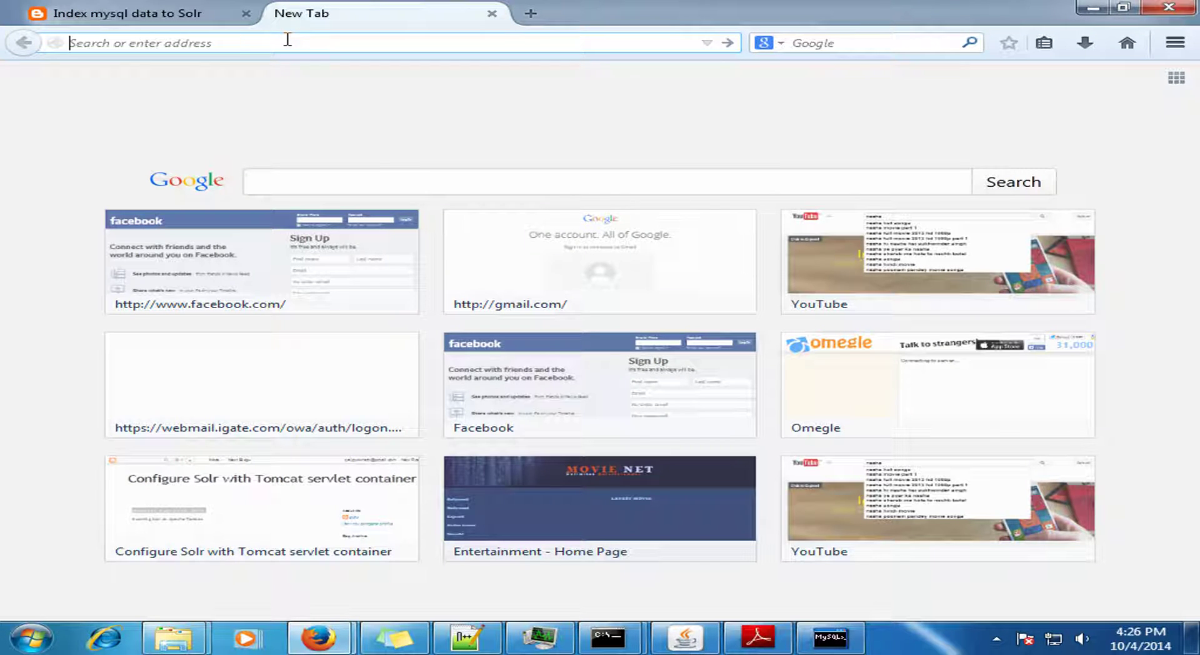
{"action": "type", "text": "solrandtomcat.blogspot.in/"}
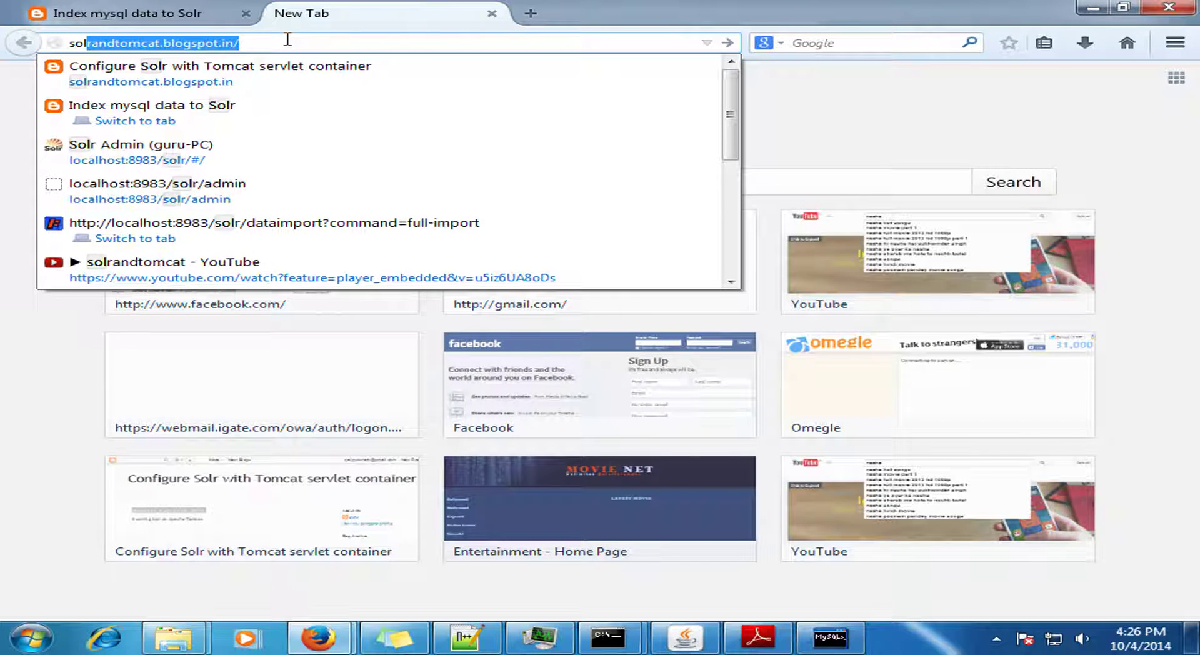
{"action": "key", "text": "Down"}
{"action": "key", "text": "Down"}
{"action": "key", "text": "Down"}
{"action": "key", "text": "Down"}
{"action": "key", "text": "Down"}
{"action": "key", "text": "Up"}
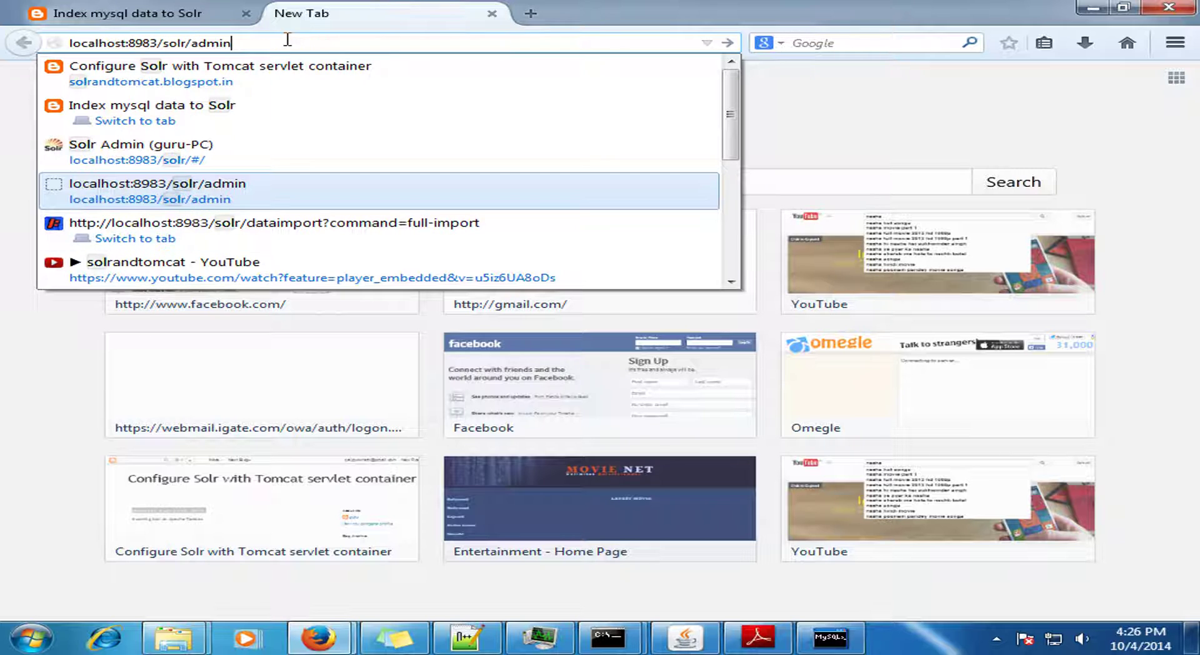
{"action": "key", "text": "Up"}
{"action": "key", "text": "Return"}
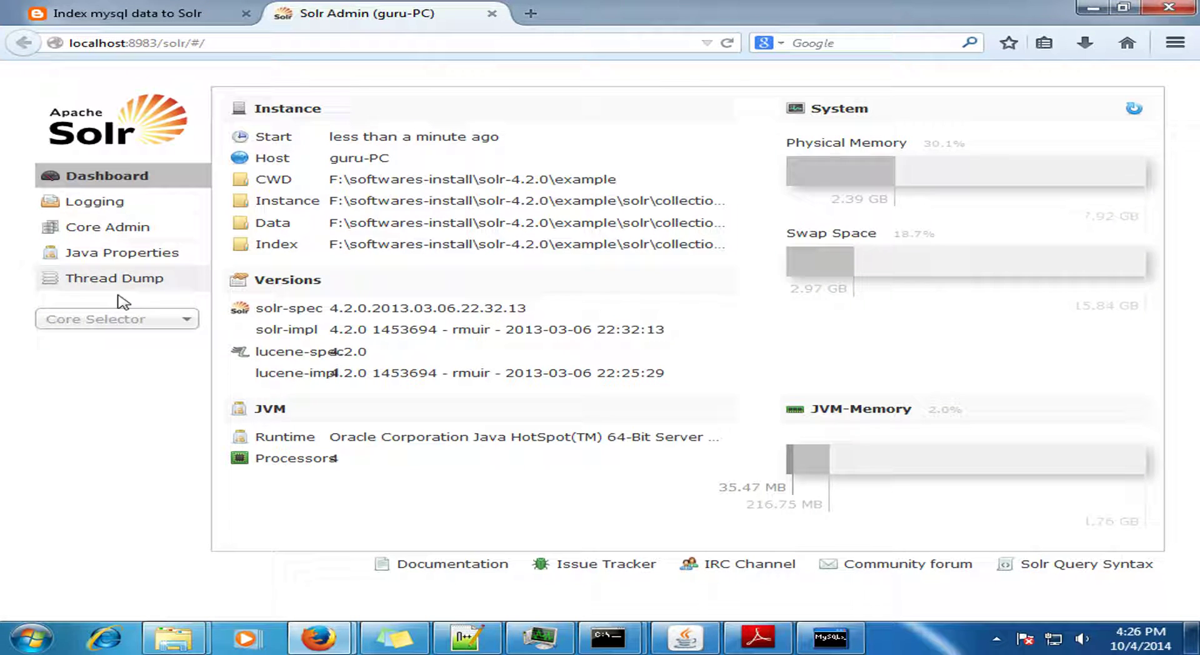
Step: Select the collection1 core and execute the default *:* query with XML output
{"action": "left_click", "coordinate": [122, 319]}
{"action": "left_click", "coordinate": [89, 374]}
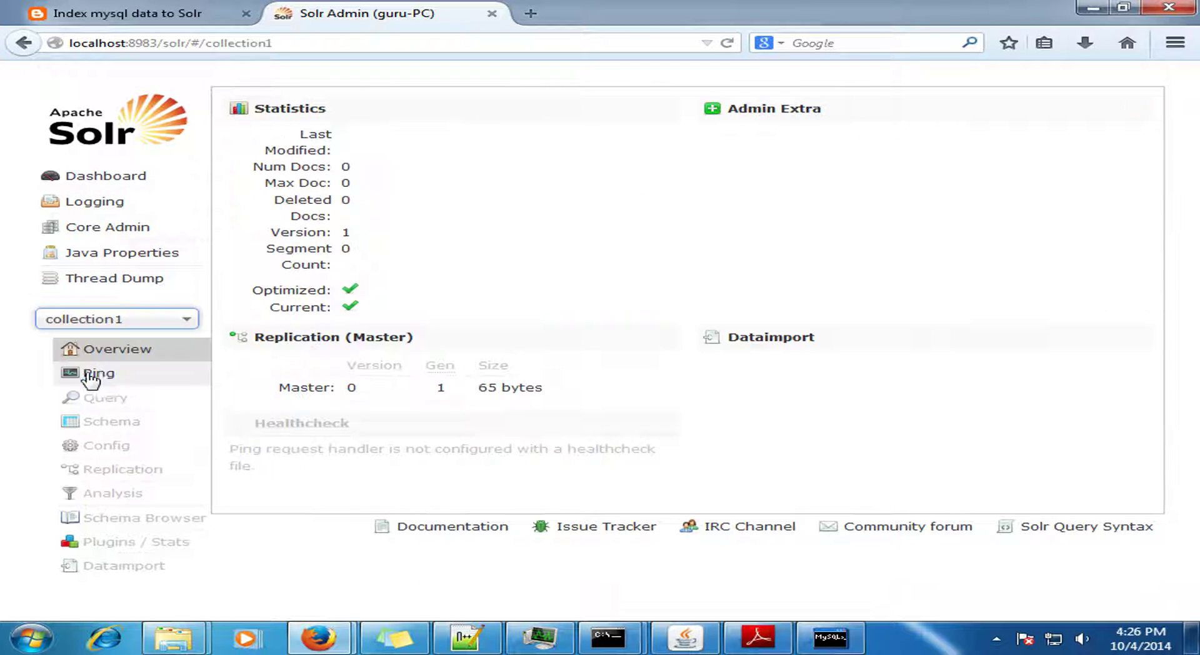
{"action": "left_click", "coordinate": [105, 398]}
{"action": "scroll", "coordinate": [385, 484], "scroll_direction": "down", "scroll_amount": 5}
{"action": "left_click", "coordinate": [312, 550]}
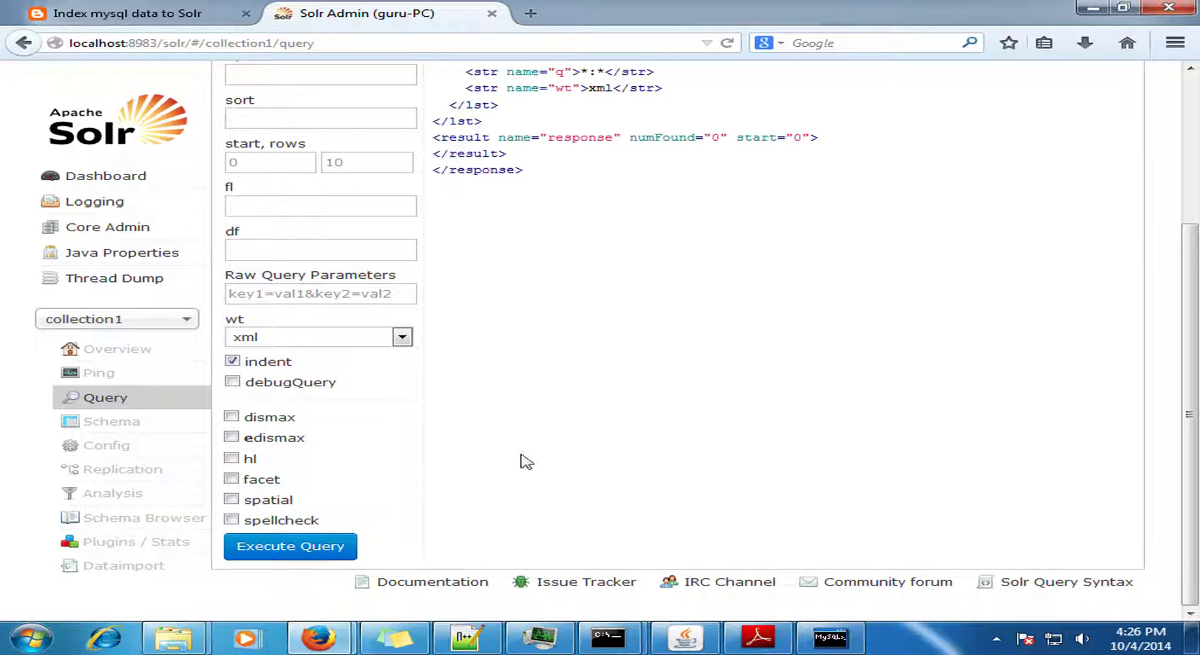
Step: Set the query's wt format to json, execute it again and check the numFound value in the response
{"action": "left_click", "coordinate": [402, 337]}
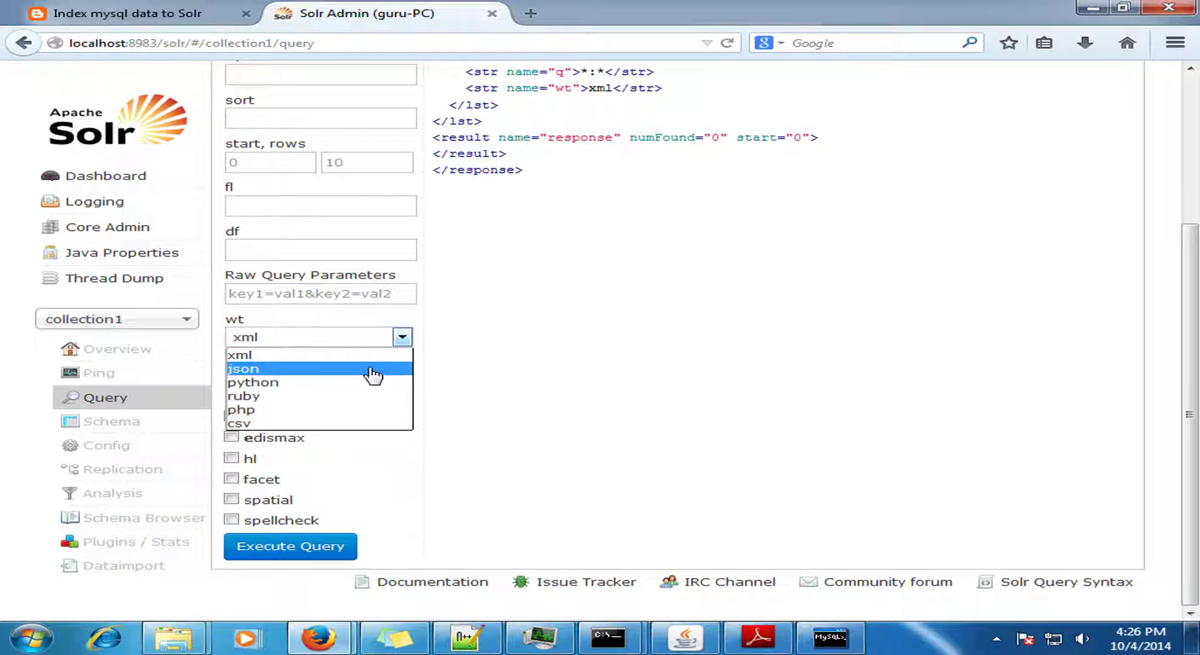
{"action": "left_click", "coordinate": [374, 369]}
{"action": "left_click", "coordinate": [319, 558]}
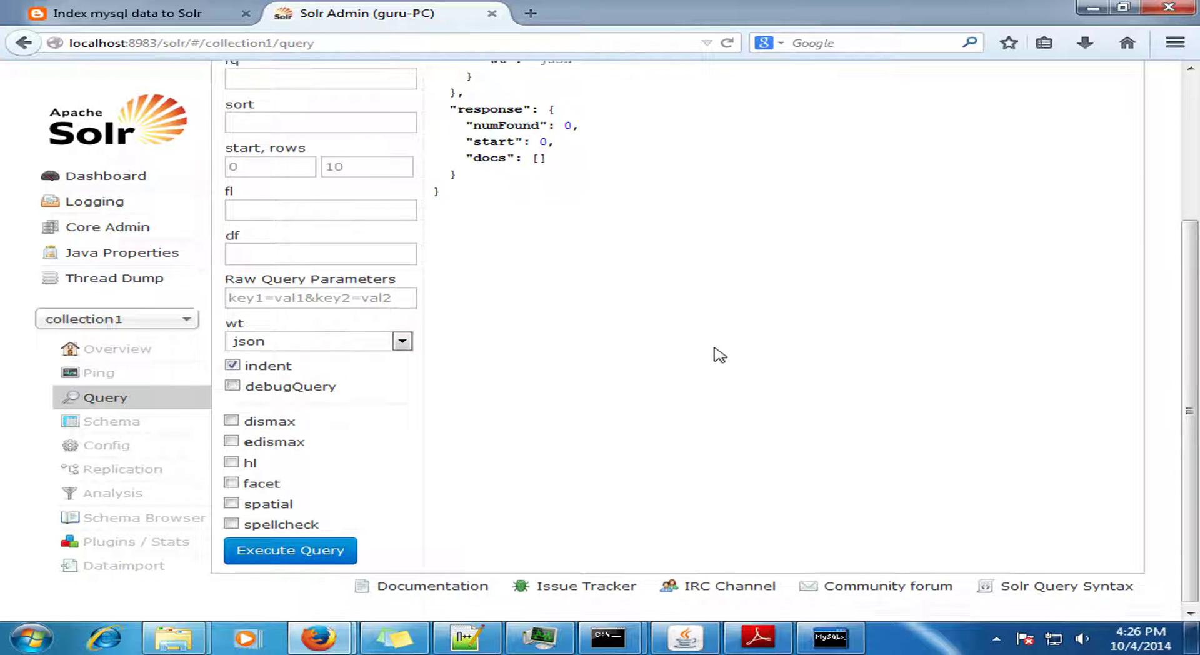
{"action": "scroll", "coordinate": [715, 356], "scroll_direction": "up", "scroll_amount": 4}
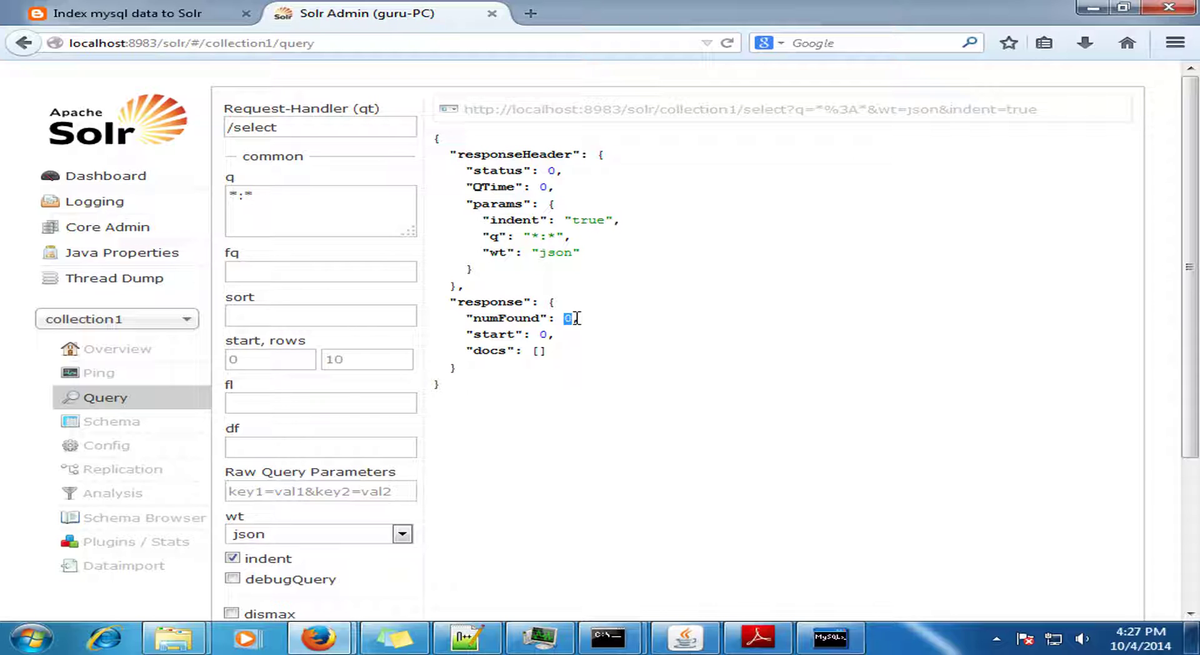
{"action": "left_click", "coordinate": [628, 325]}
{"action": "left_click", "coordinate": [178, 12]}
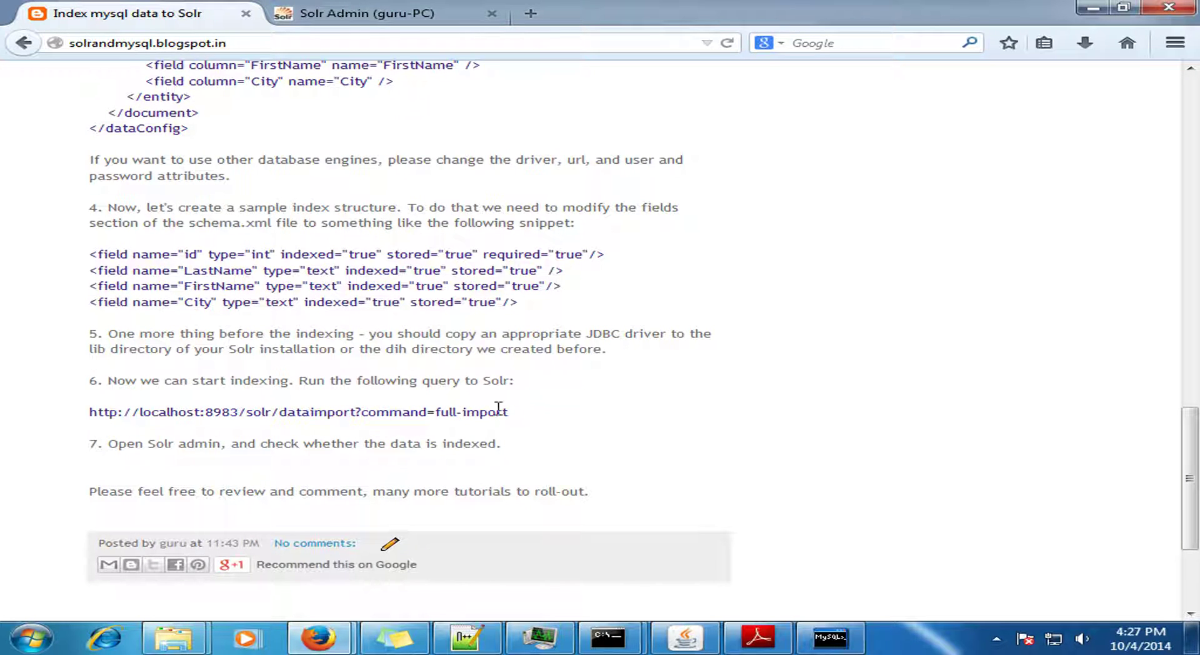
{"action": "left_click_drag", "start_coordinate": [514, 414], "coordinate": [99, 413]}
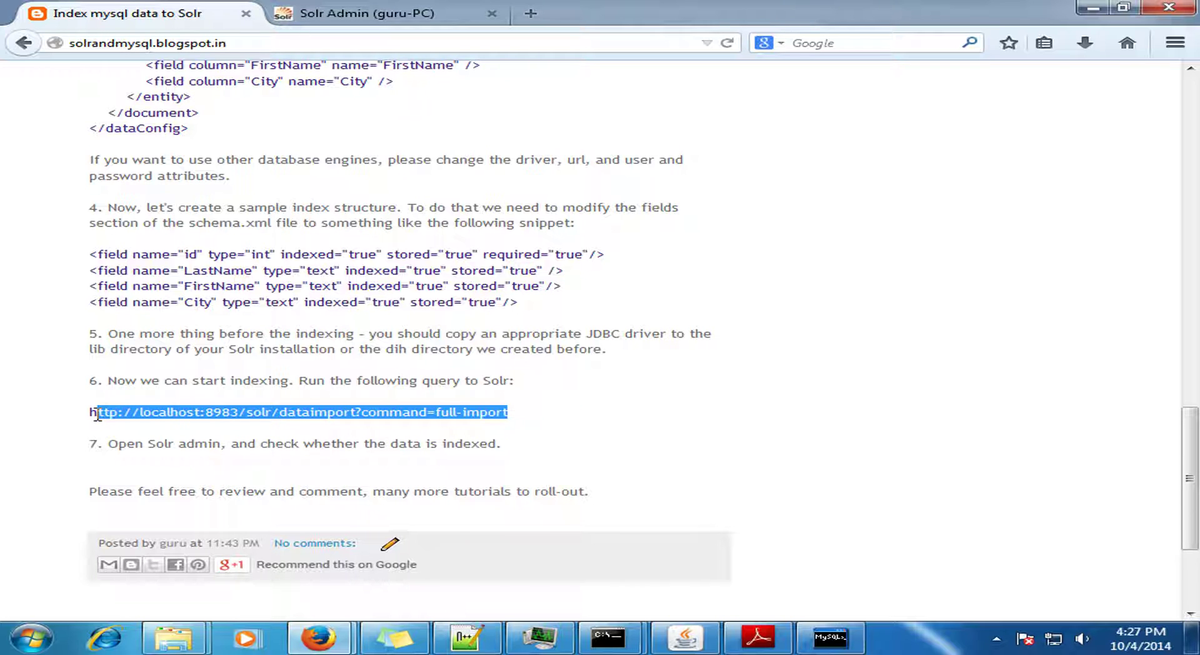
{"action": "right_click", "coordinate": [126, 415]}
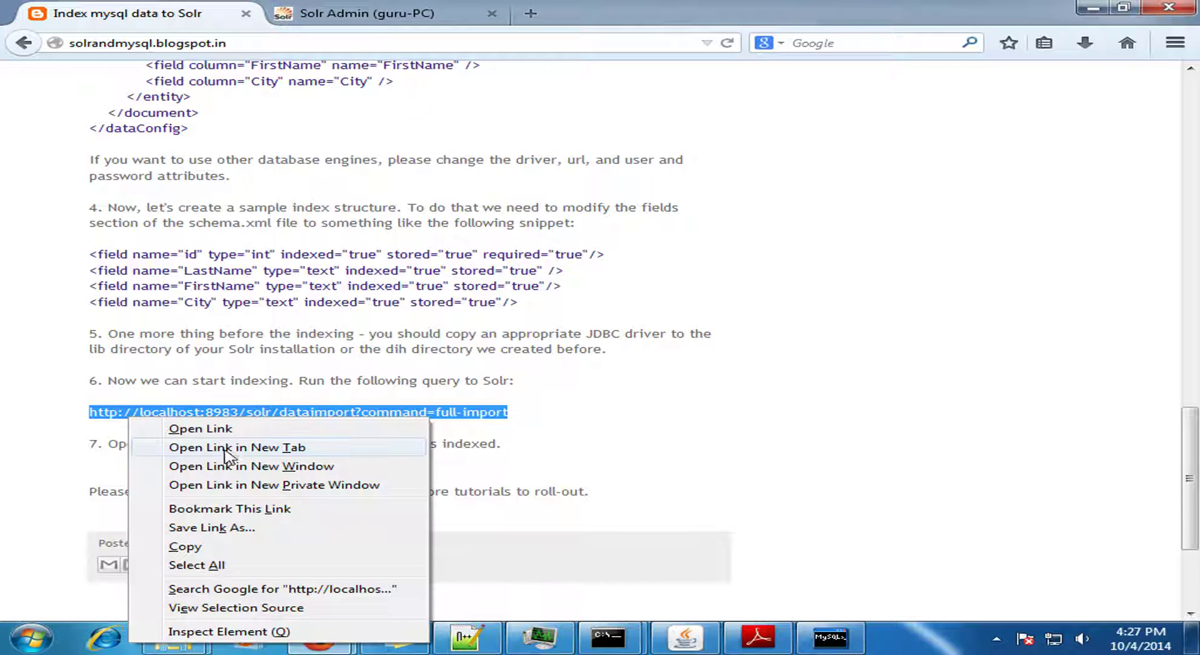
{"action": "left_click", "coordinate": [235, 547]}
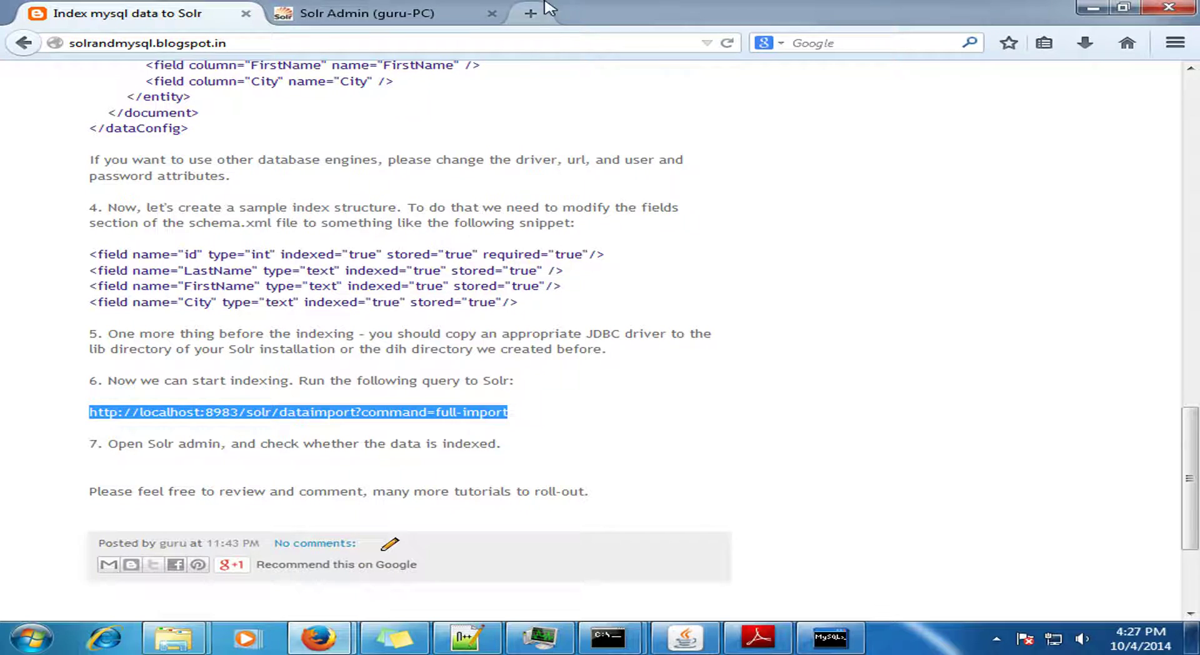
Step: Run the copied full-import URL in a new browser tab and reload the page to check the import status
{"action": "left_click", "coordinate": [531, 19]}
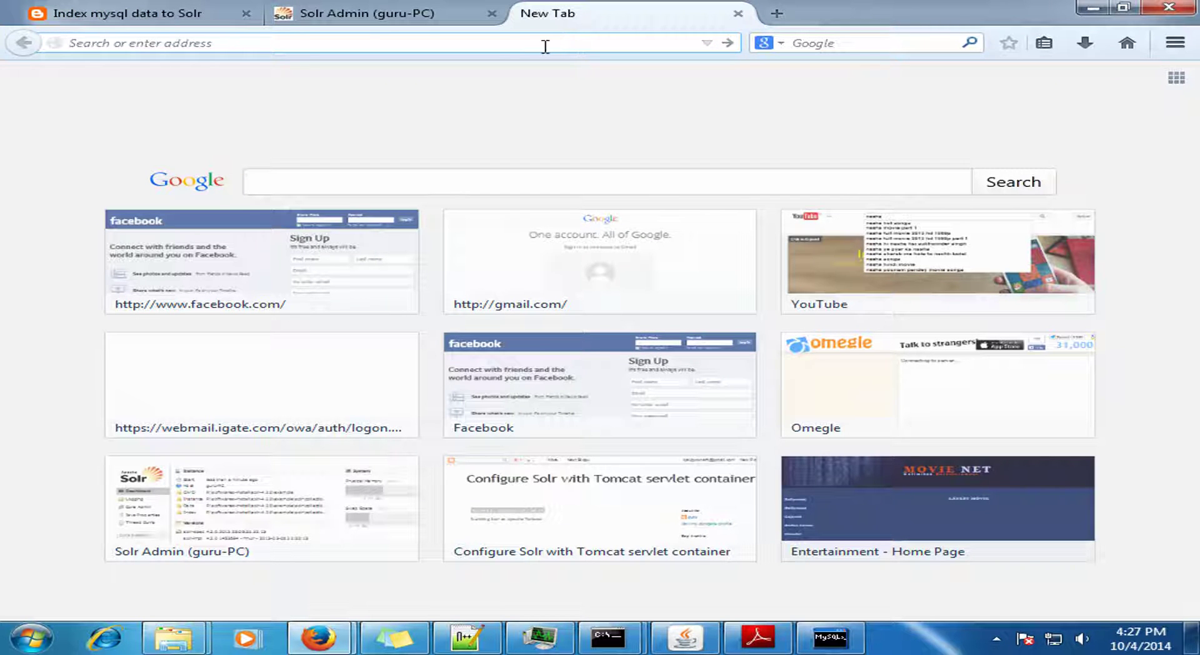
{"action": "key", "text": "ctrl+v"}
{"action": "key", "text": "Return"}
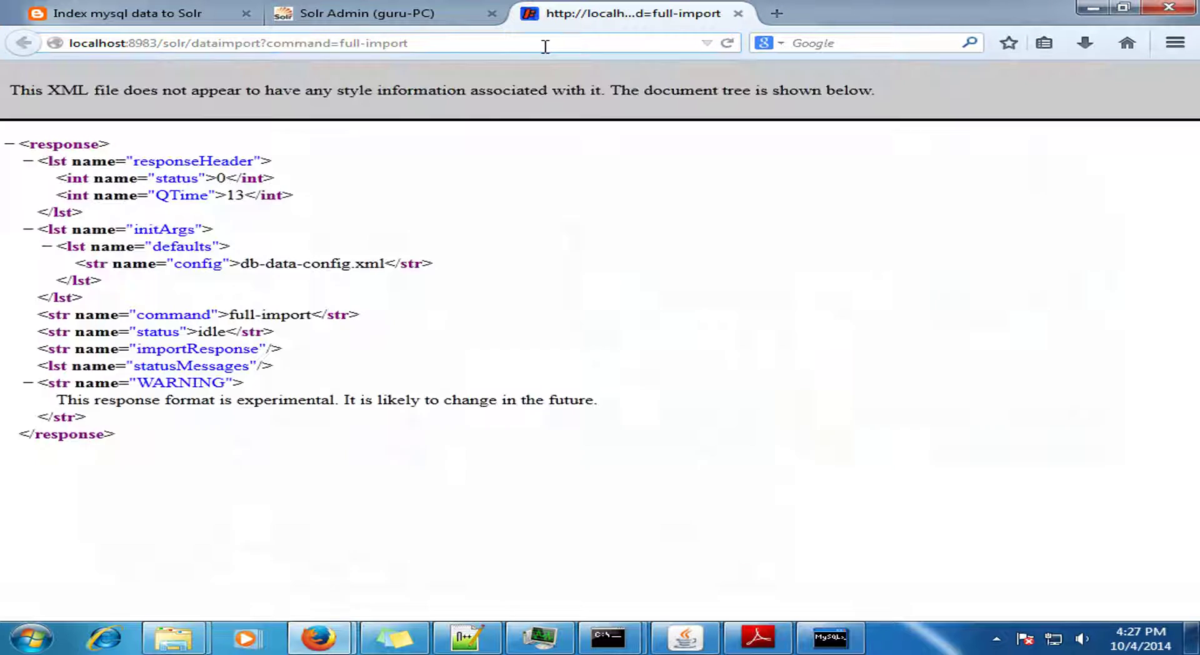
{"action": "left_click", "coordinate": [543, 49]}
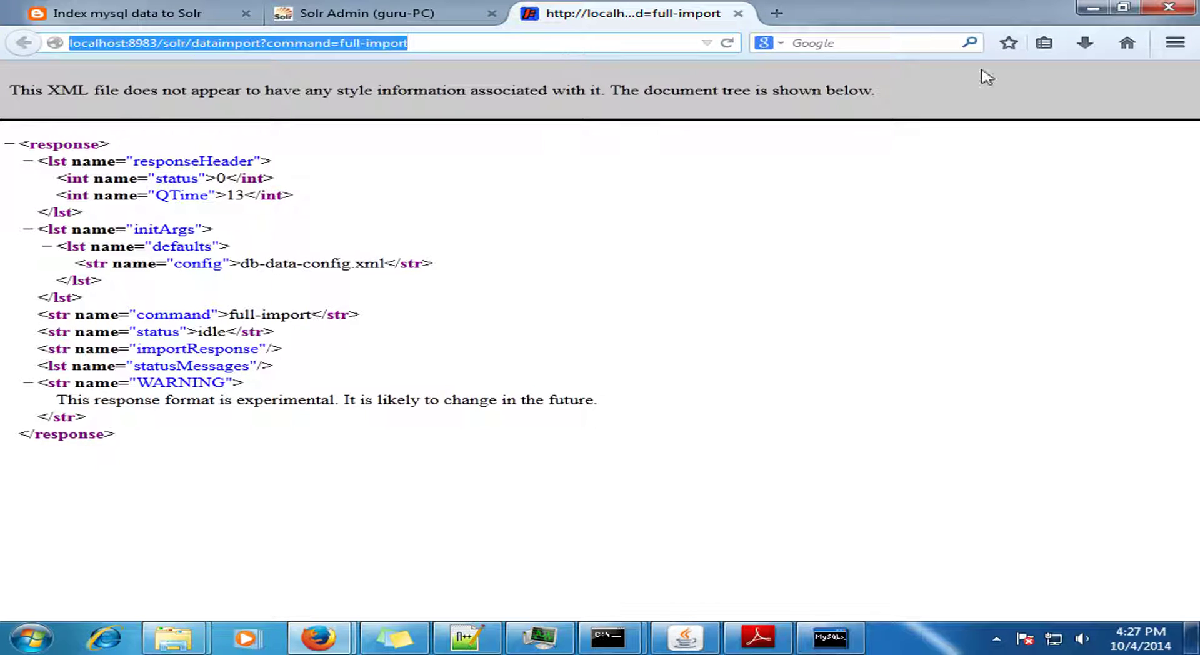
{"action": "left_click", "coordinate": [727, 44]}
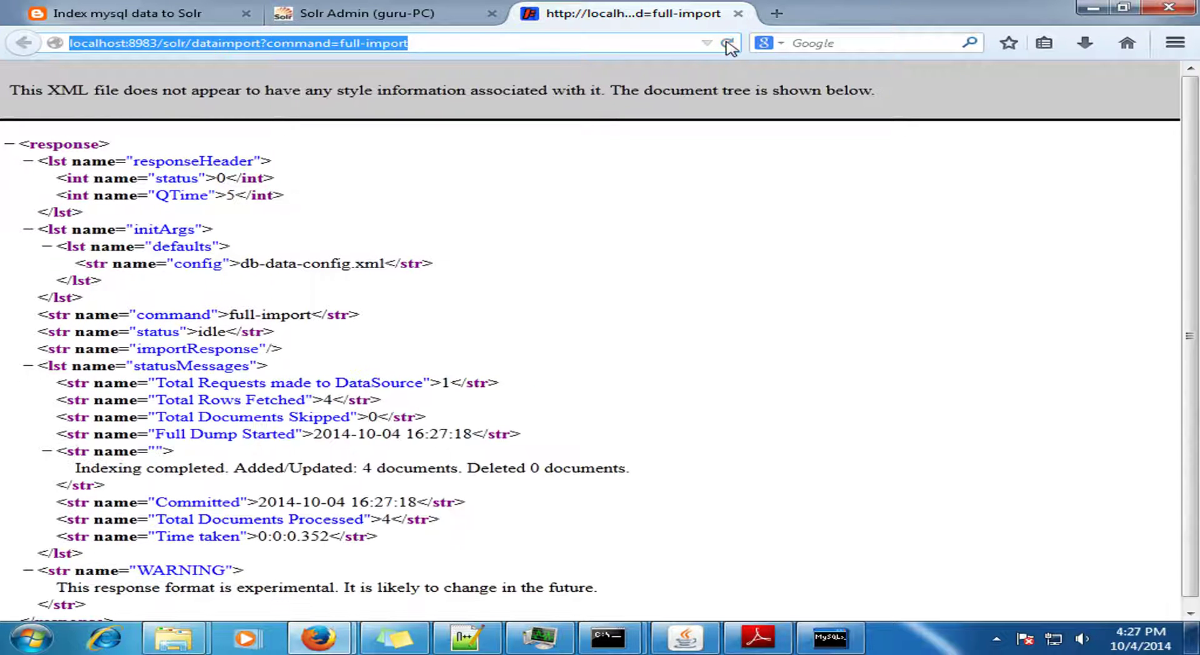
Step: Examine the indexing completion message with the added/updated document count in the full-import response
{"action": "left_click", "coordinate": [643, 303]}
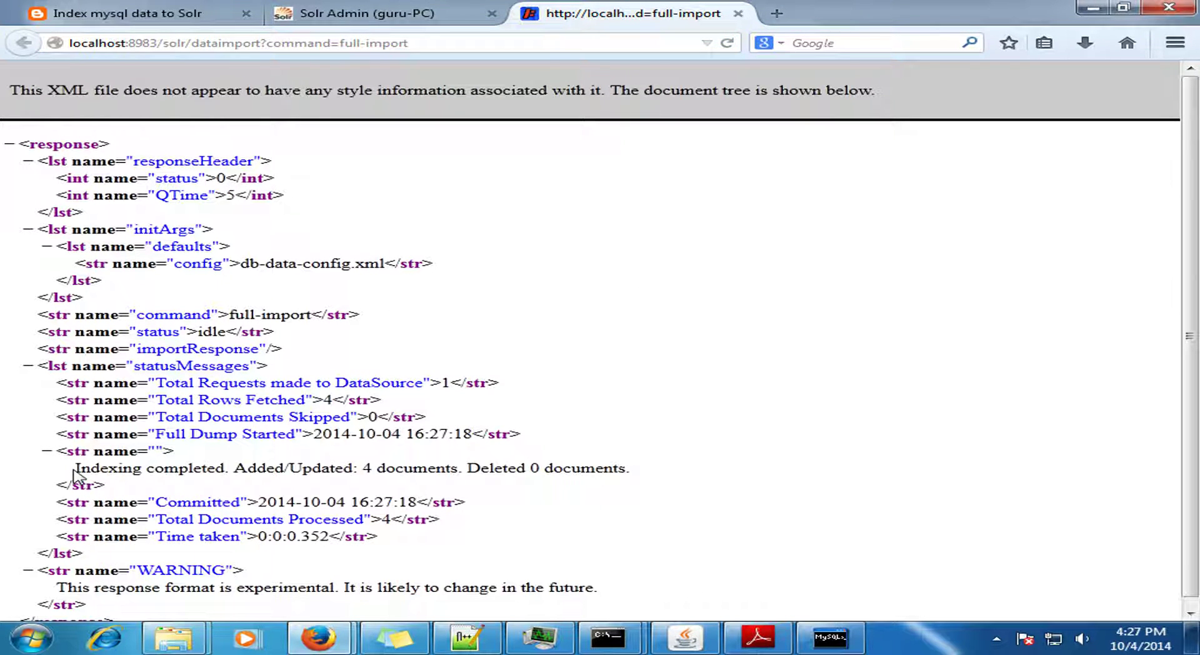
{"action": "left_click_drag", "start_coordinate": [75, 467], "coordinate": [465, 461]}
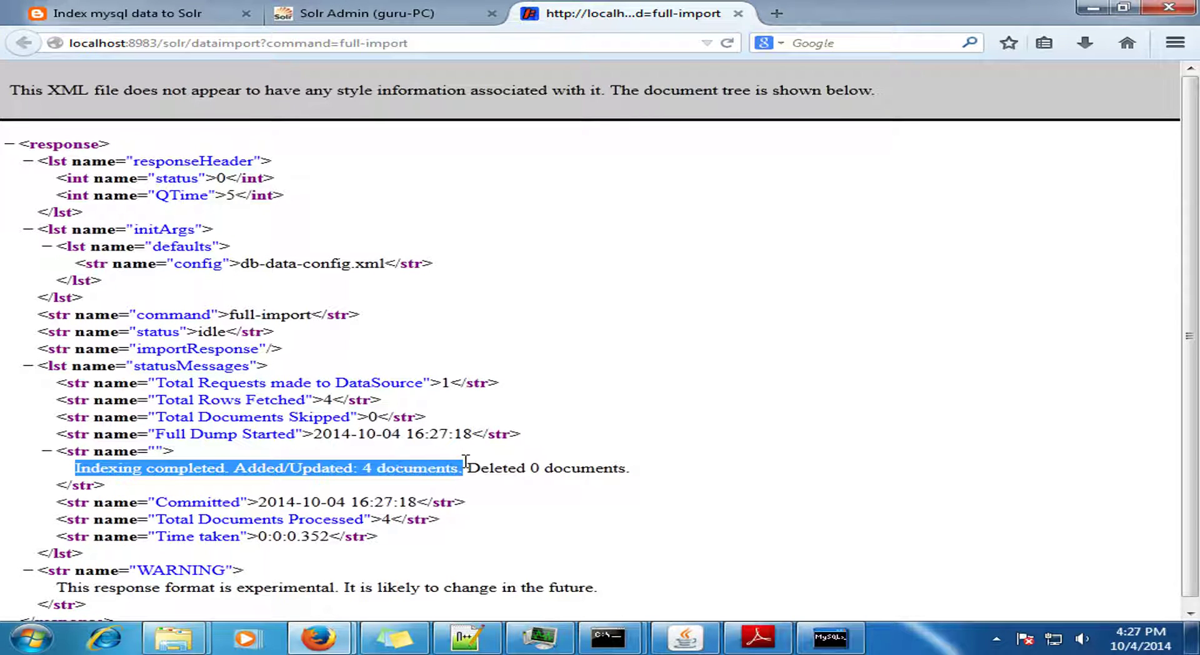
{"action": "left_click", "coordinate": [600, 353]}
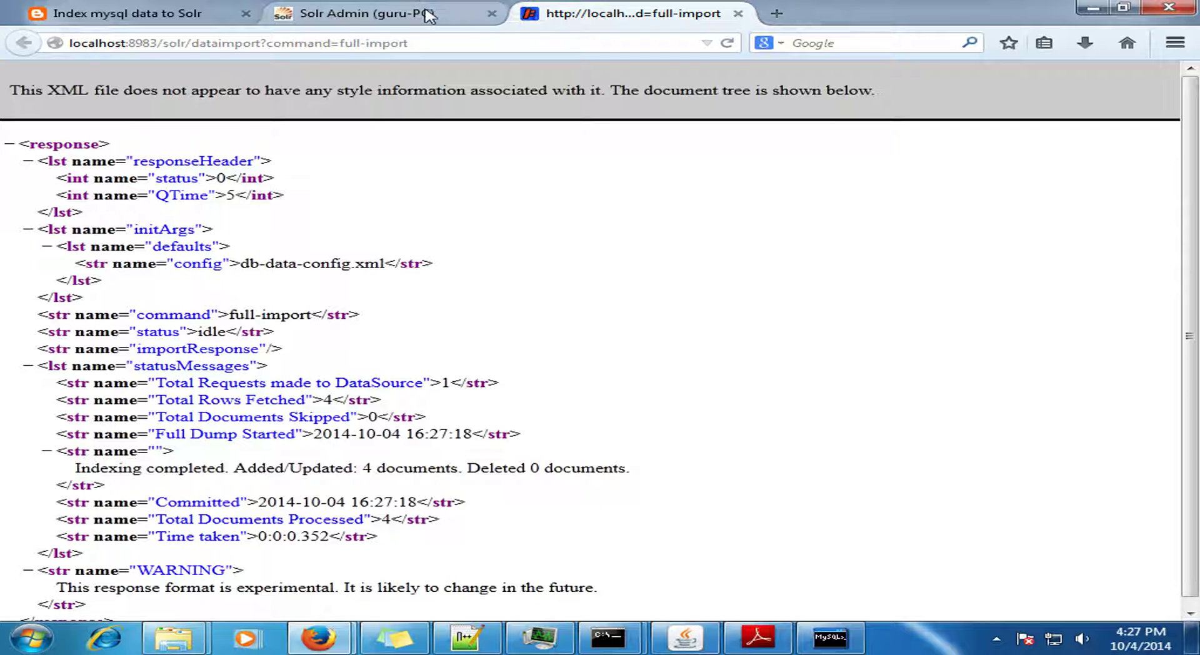
Step: Return to the Solr Admin query page and execute the *:* query on collection1 again with json output
{"action": "left_click", "coordinate": [428, 15]}
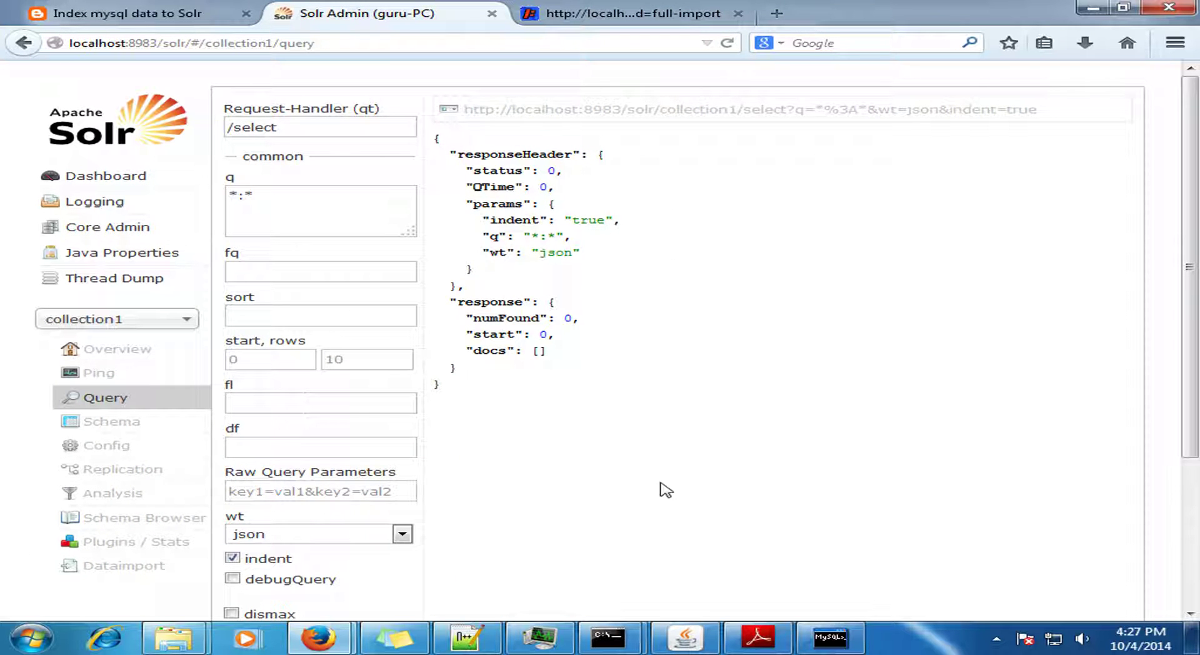
{"action": "scroll", "coordinate": [519, 444], "scroll_direction": "down", "scroll_amount": 3}
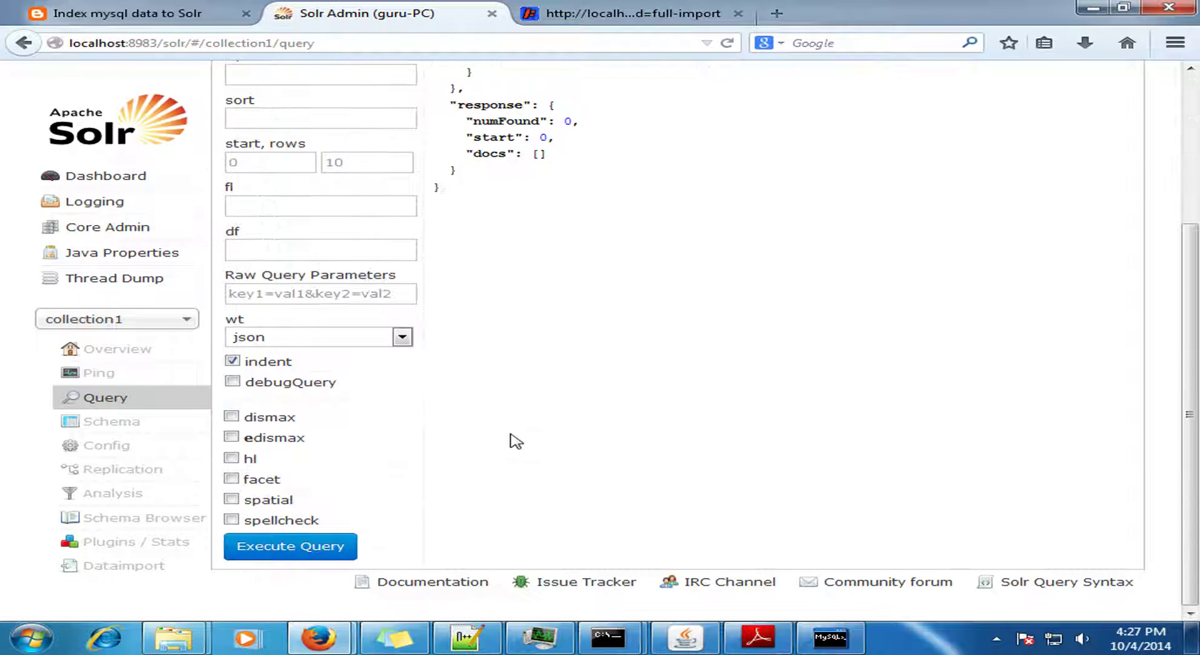
{"action": "left_click", "coordinate": [319, 548]}
{"action": "scroll", "coordinate": [847, 250], "scroll_direction": "up", "scroll_amount": 3}
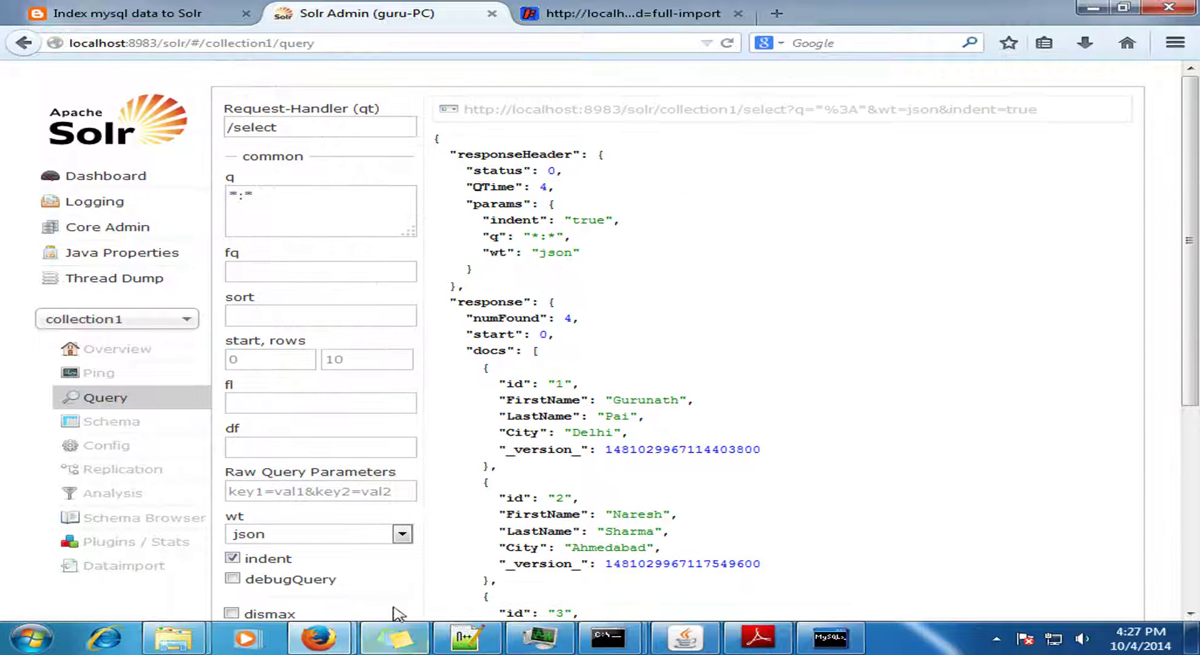
Step: Examine the FirstName, LastName and City fields of each document returned in the query response
{"action": "left_click_drag", "start_coordinate": [606, 400], "coordinate": [632, 433]}
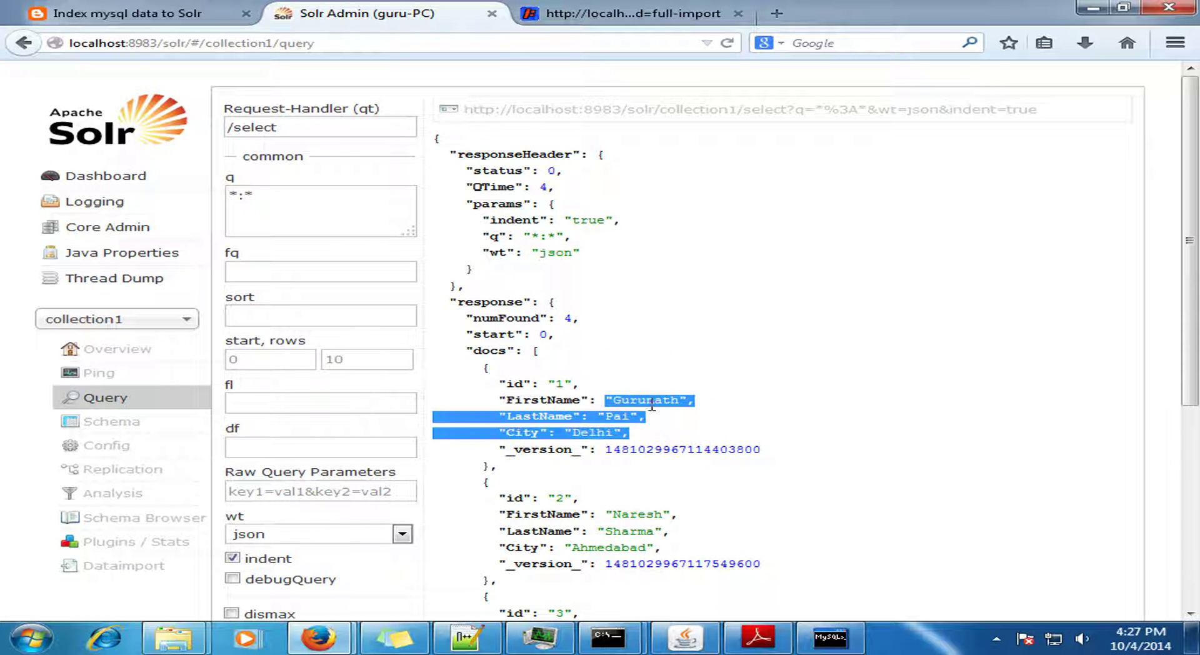
{"action": "scroll", "coordinate": [652, 407], "scroll_direction": "down", "scroll_amount": 5}
{"action": "left_click_drag", "start_coordinate": [611, 207], "coordinate": [664, 243]}
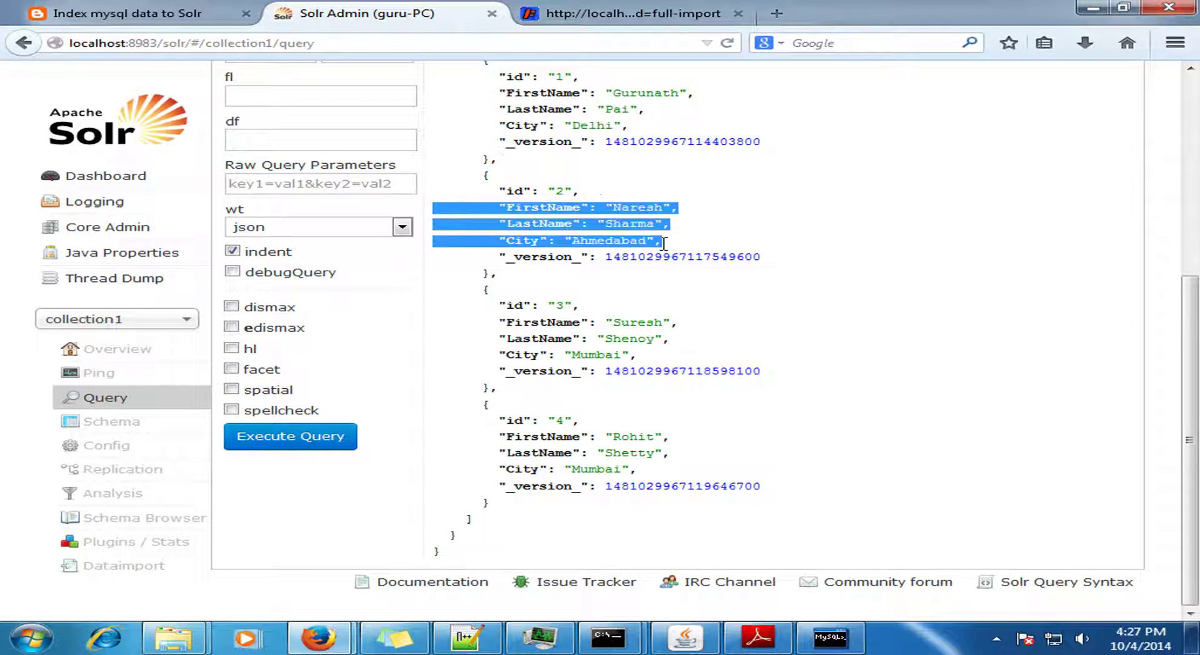
{"action": "left_click_drag", "start_coordinate": [599, 322], "coordinate": [634, 357]}
{"action": "left_click_drag", "start_coordinate": [604, 439], "coordinate": [656, 474]}
{"action": "left_click", "coordinate": [704, 445]}
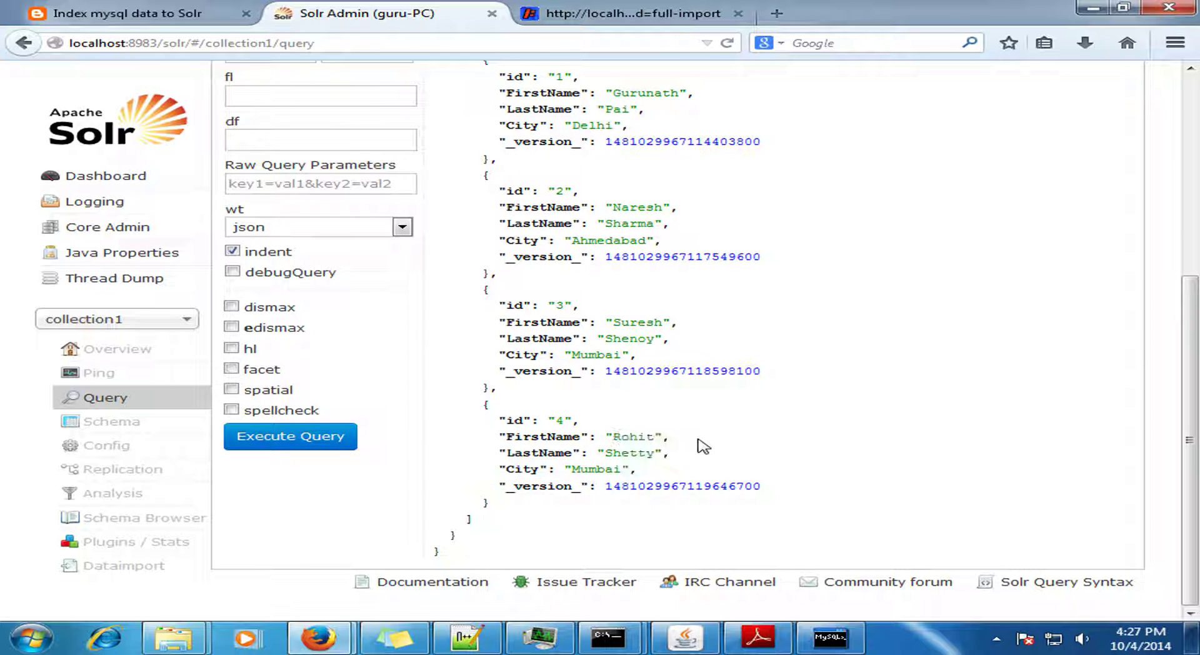